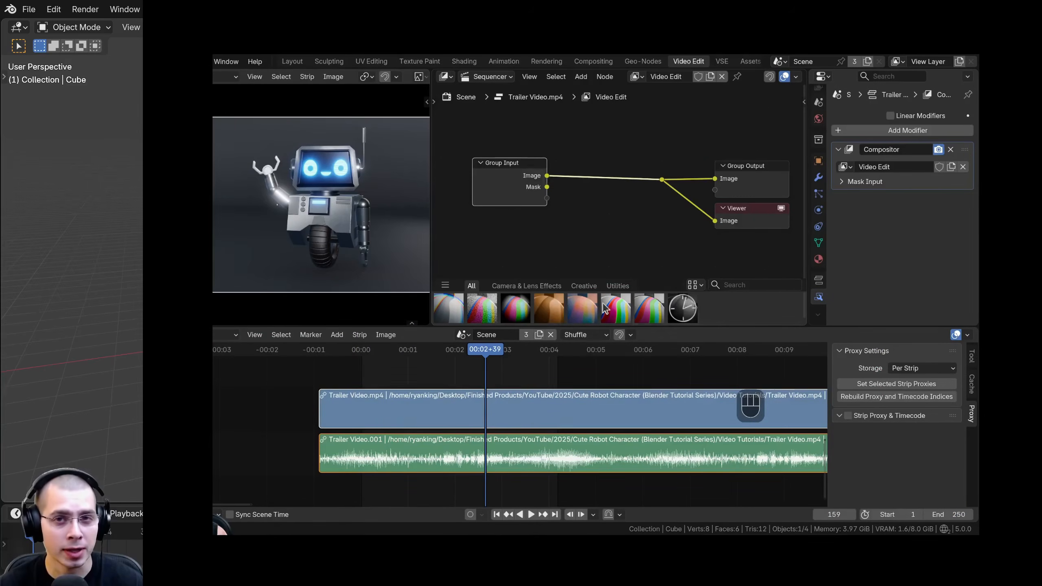
Step: Add an RGB Curves node to the Video Edit compositor tree, between Group Input and the output nodes
{"action": "key", "text": "shift+a"}
{"action": "type", "text": "rgb"}
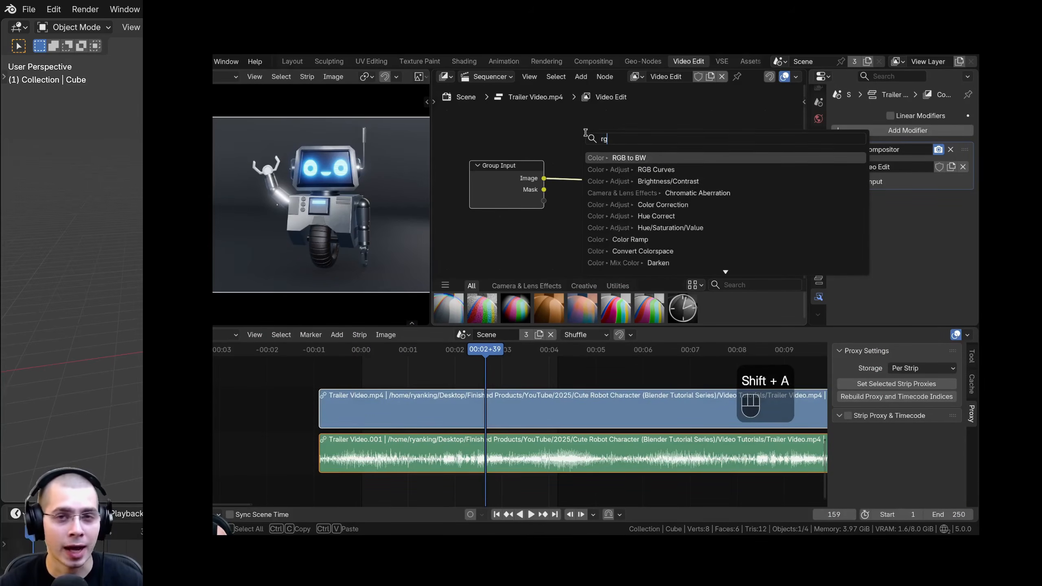
{"action": "left_click", "coordinate": [619, 168]}
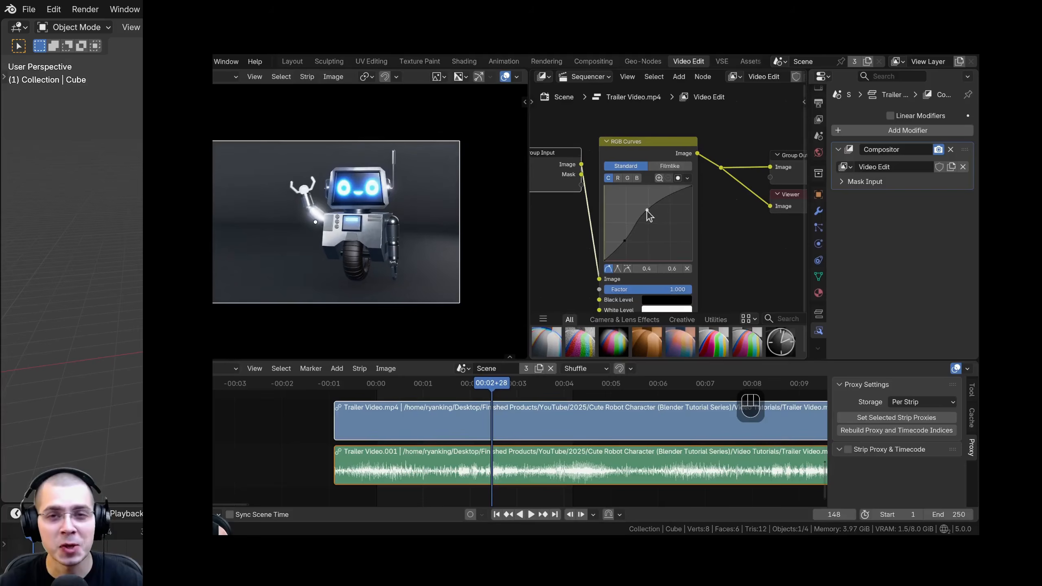
Step: Shape the RGB Curves into a contrast-boosting S-curve with two points and play the graded robot footage
{"action": "left_click_drag", "start_coordinate": [647, 210], "coordinate": [642, 202]}
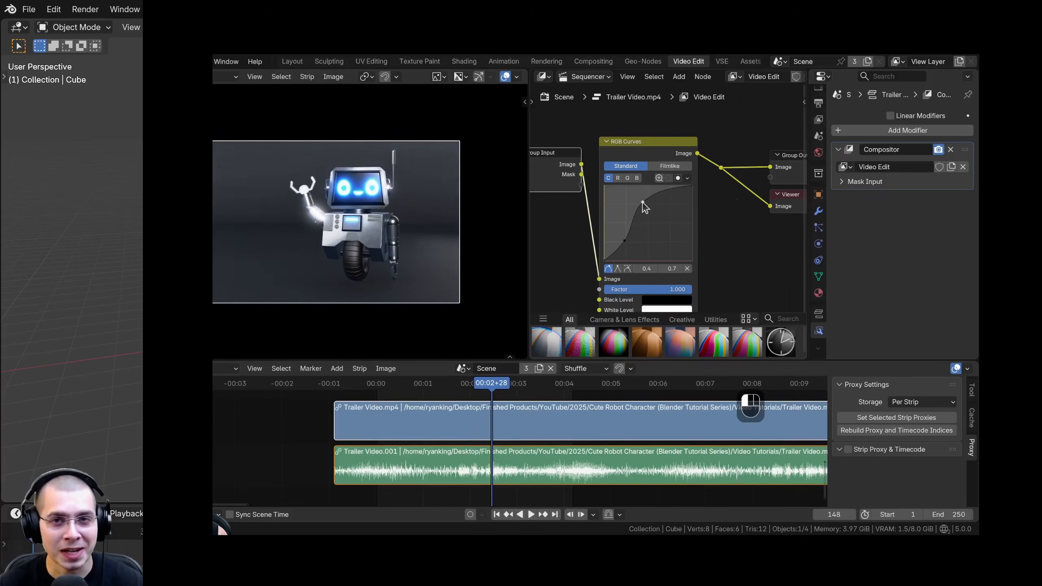
{"action": "left_click", "coordinate": [623, 242]}
{"action": "key", "text": "space"}
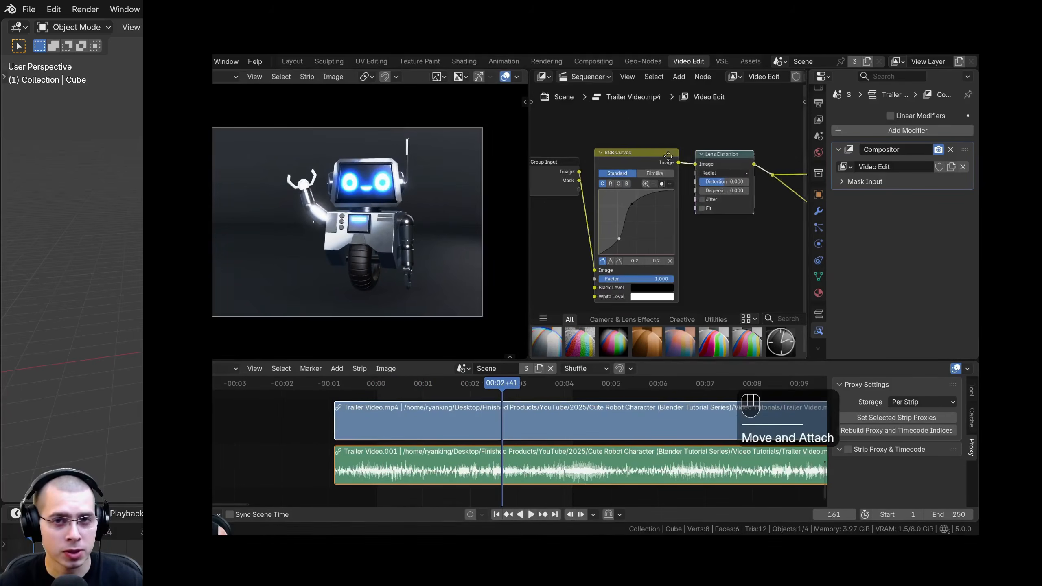
Step: Preview the Alpha Over node's output over the backdrop, with the green screen replaced by white
{"action": "scroll", "coordinate": [668, 157], "scroll_direction": "up", "scroll_amount": 3}
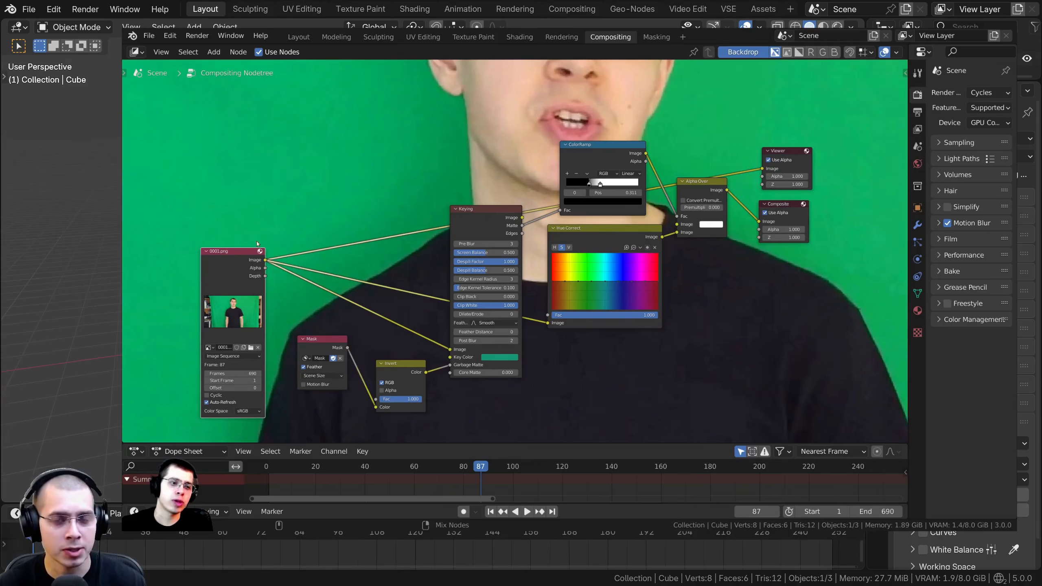
{"action": "scroll", "coordinate": [522, 246], "scroll_direction": "up", "scroll_amount": 2}
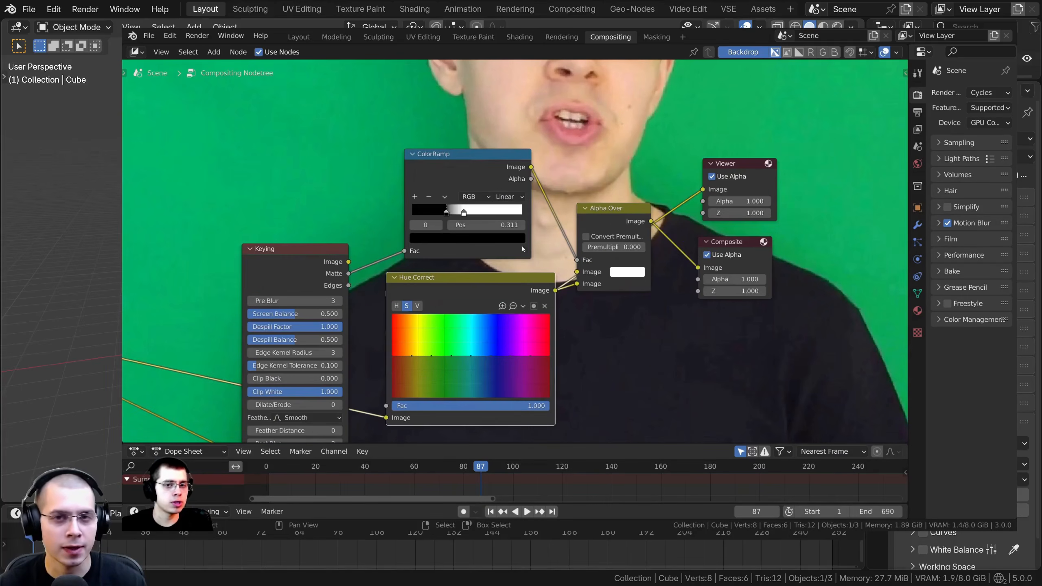
{"action": "left_click", "coordinate": [608, 211], "text": "ctrl+shift"}
{"action": "left_click_drag", "start_coordinate": [613, 214], "coordinate": [624, 212]}
{"action": "scroll", "coordinate": [408, 279], "scroll_direction": "up", "scroll_amount": 3}
{"action": "middle_click_drag", "start_coordinate": [408, 280], "coordinate": [594, 309]}
{"action": "scroll", "coordinate": [559, 277], "scroll_direction": "down", "scroll_amount": 4}
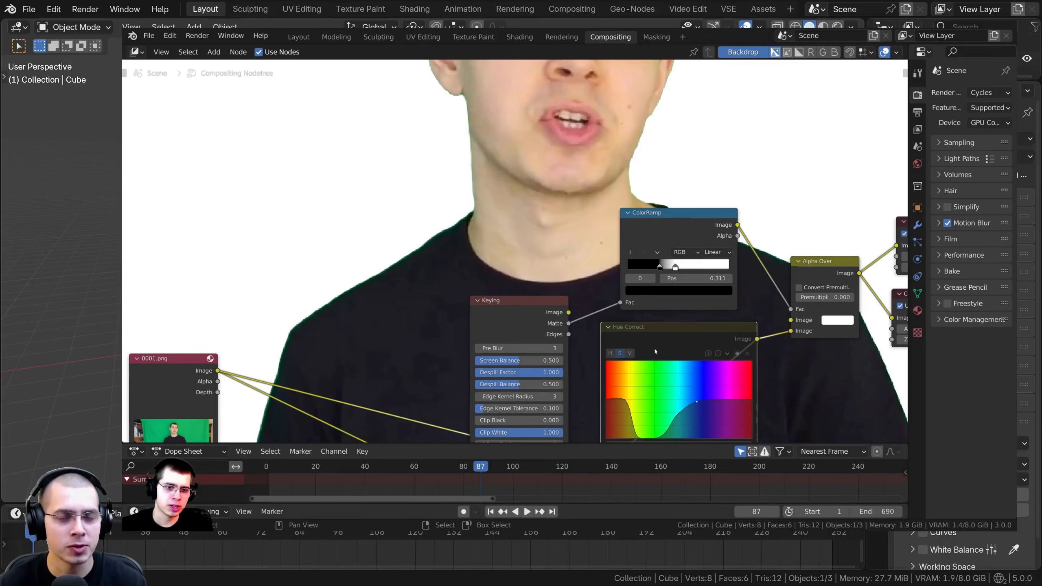
Step: Toggle muting of the Hue Correct node to compare the keyed image with and without it
{"action": "key", "text": "m"}
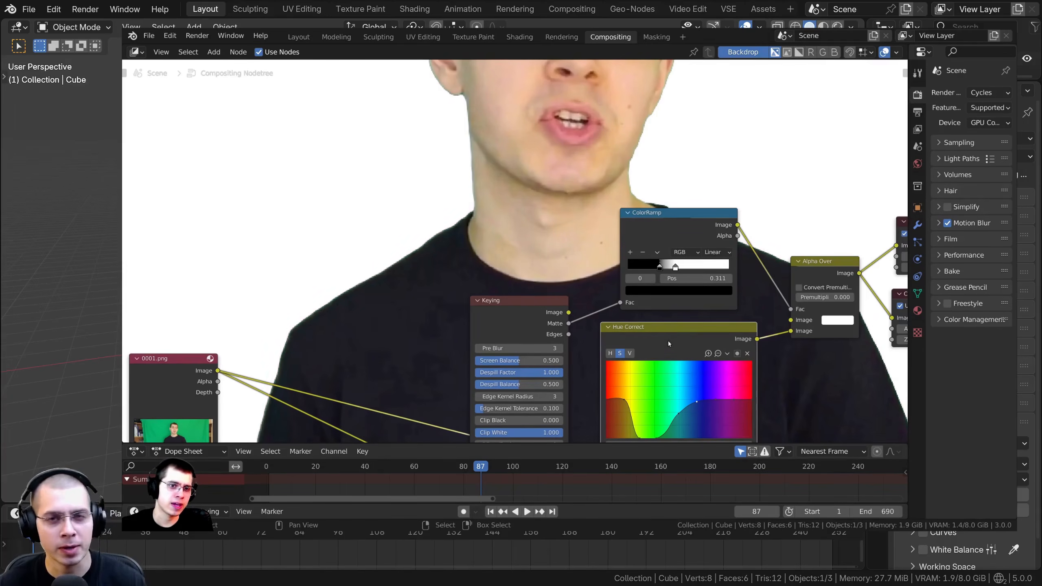
{"action": "key", "text": "m"}
{"action": "key", "text": "m"}
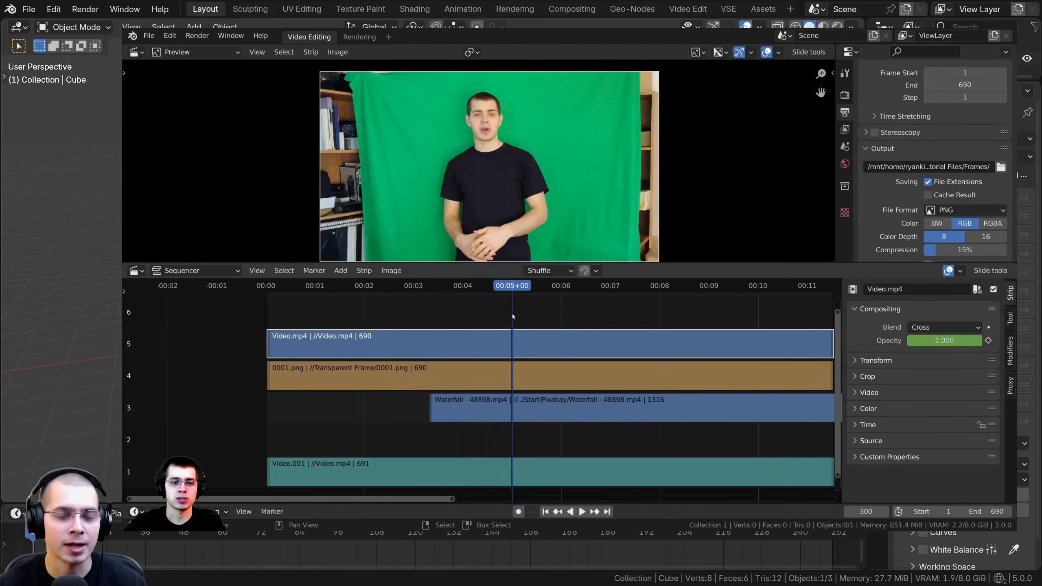
Step: Darken the green key color of the Keying node in the Sequencer Compositor Nodes
{"action": "left_click_drag", "start_coordinate": [512, 314], "coordinate": [525, 308]}
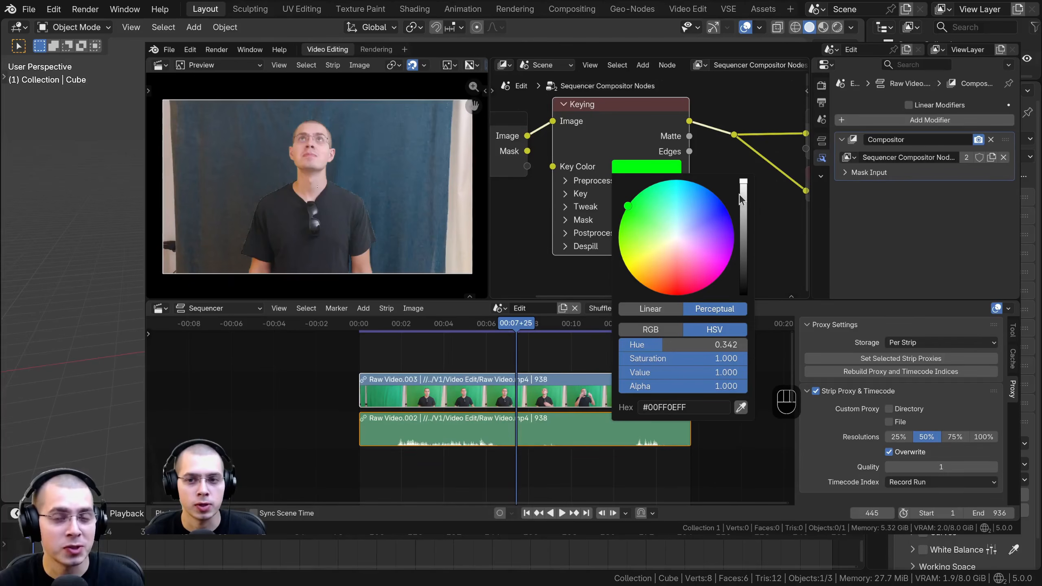
{"action": "left_click_drag", "start_coordinate": [743, 181], "coordinate": [743, 234]}
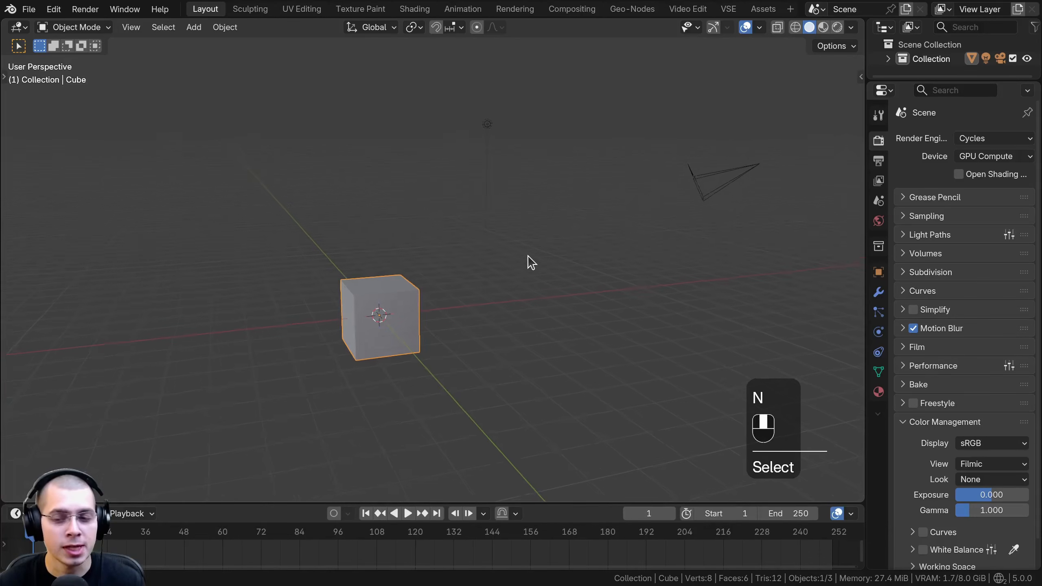
{"action": "middle_click_drag", "start_coordinate": [529, 261], "coordinate": [514, 256], "text": "shift"}
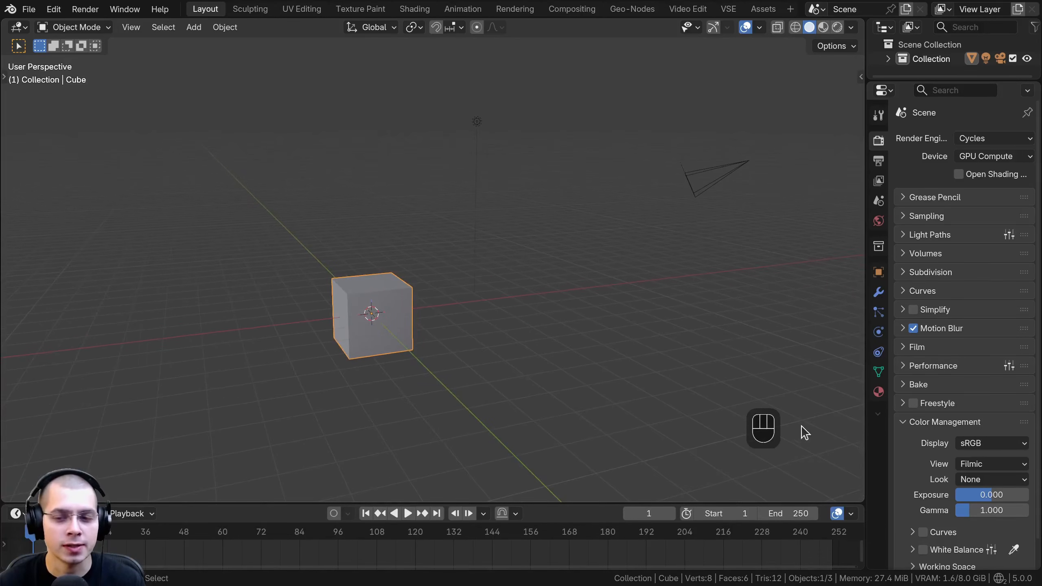
{"action": "middle_click_drag", "start_coordinate": [554, 358], "coordinate": [538, 330], "text": "shift"}
{"action": "key", "text": "g"}
{"action": "right_click", "coordinate": [558, 337]}
Step: Create a new Video Editing project and add Raw Video.mp4 to its sequencer as a movie strip
{"action": "left_click", "coordinate": [29, 9]}
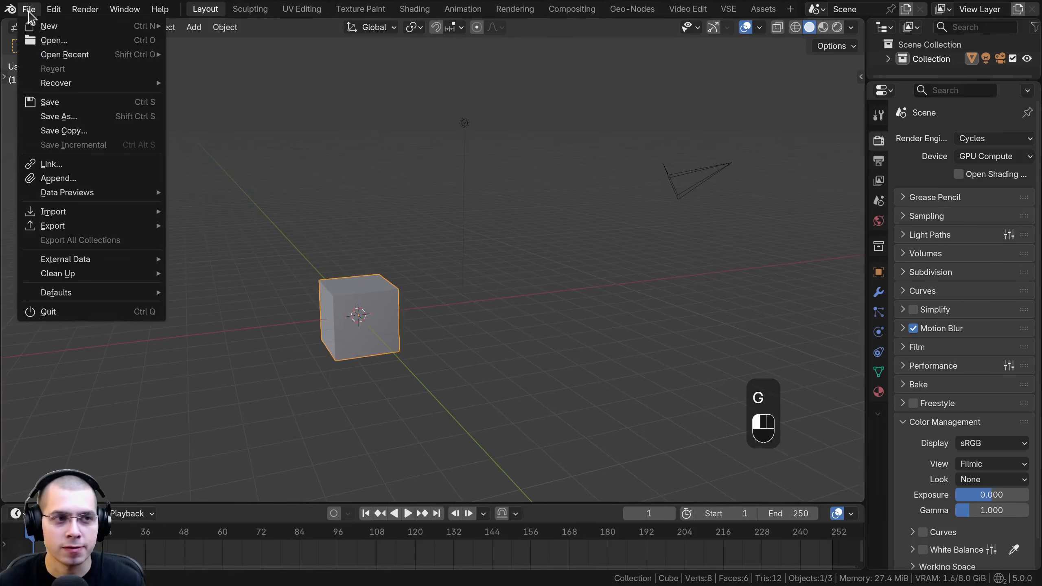
{"action": "mouse_move", "coordinate": [123, 28]}
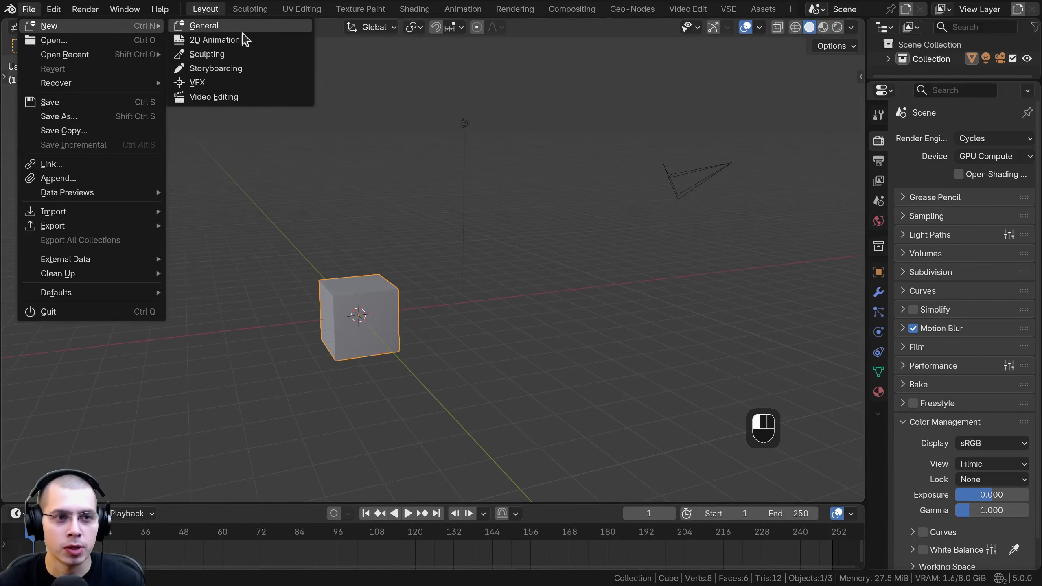
{"action": "left_click", "coordinate": [230, 97]}
{"action": "left_click_drag", "start_coordinate": [0, 359], "coordinate": [430, 386]}
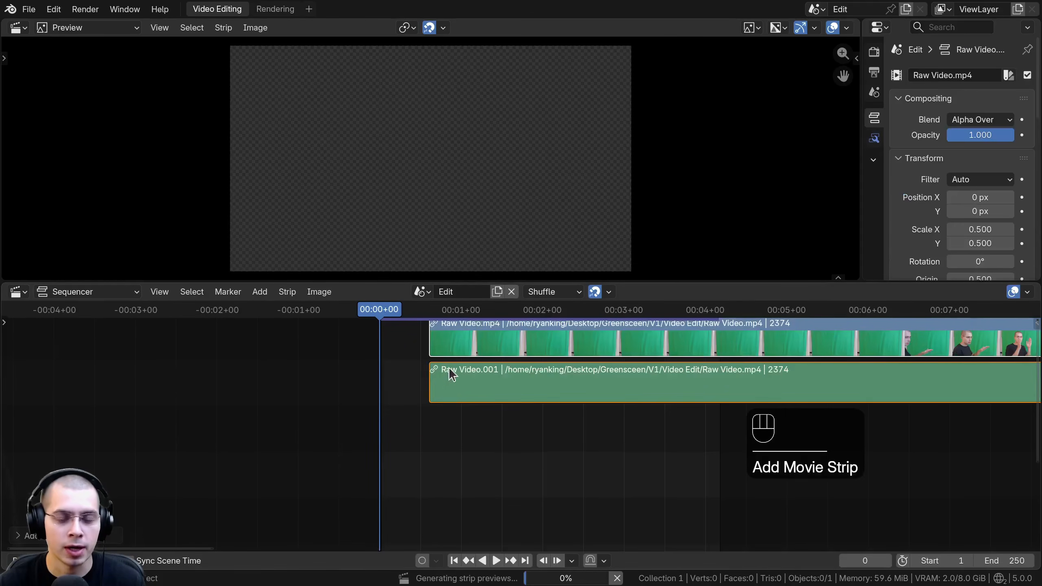
{"action": "middle_click_drag", "start_coordinate": [448, 371], "coordinate": [326, 427]}
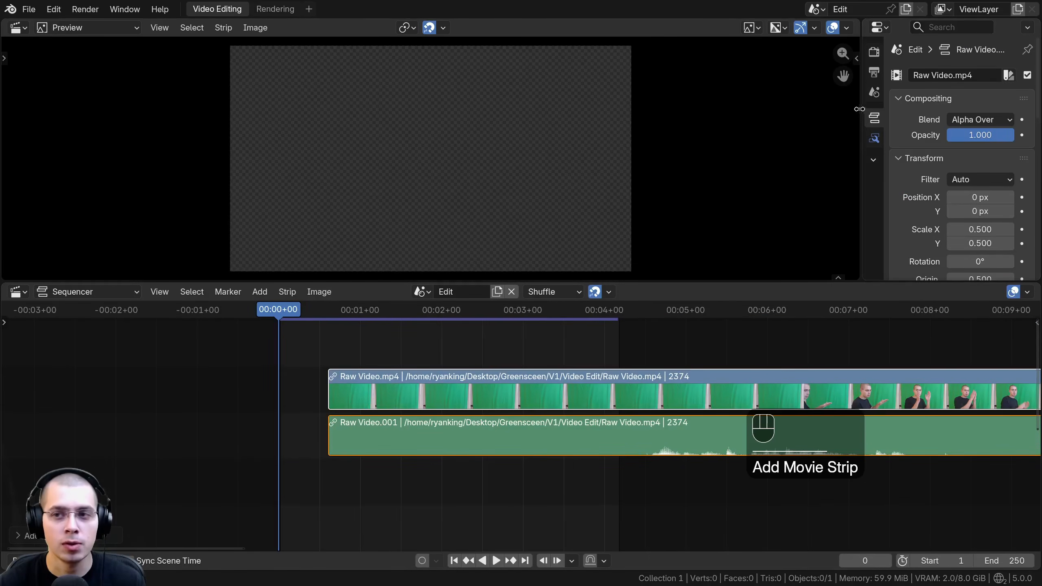
Step: Show the output format settings and match the render size to the Raw Video.mp4 strip
{"action": "left_click_drag", "start_coordinate": [859, 109], "coordinate": [799, 109]}
{"action": "left_click", "coordinate": [812, 73]}
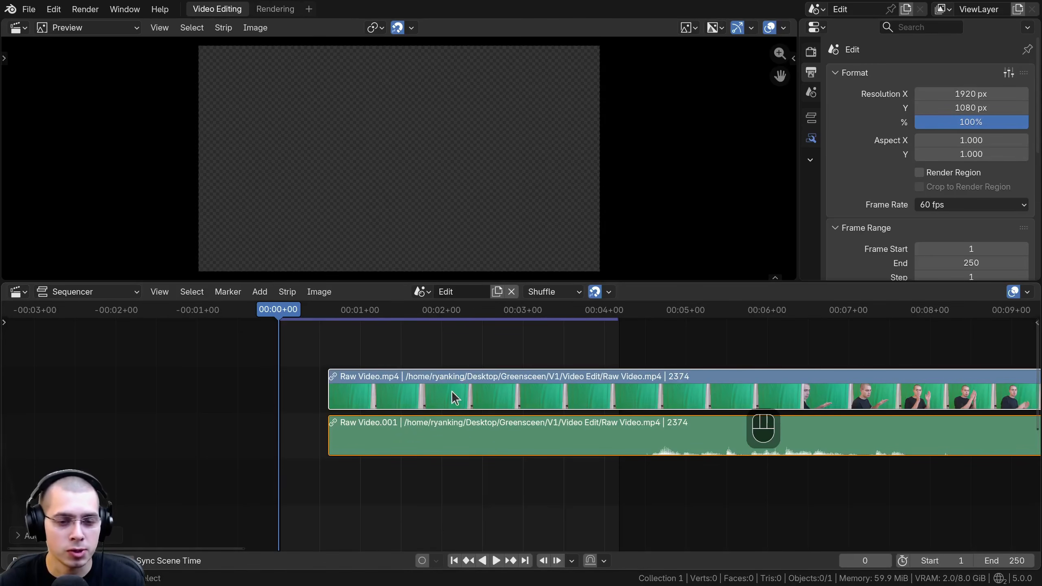
{"action": "left_click", "coordinate": [426, 398]}
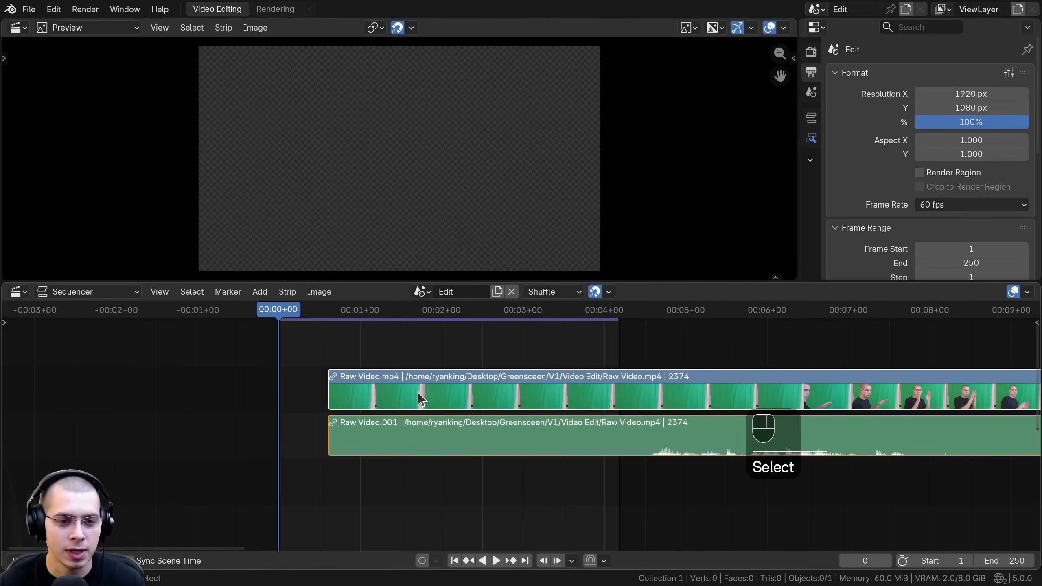
{"action": "left_click", "coordinate": [287, 292]}
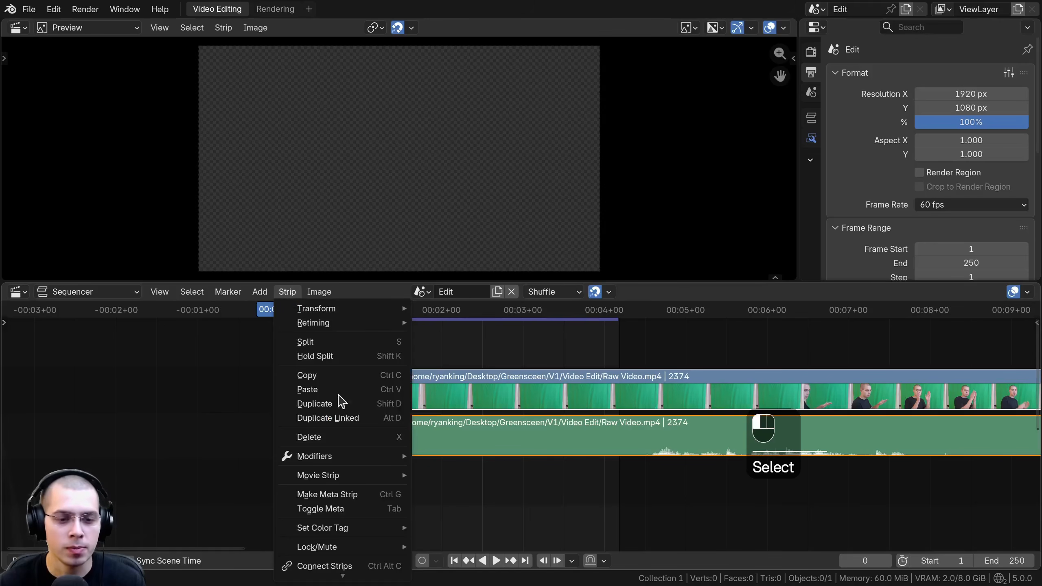
{"action": "mouse_move", "coordinate": [377, 477]}
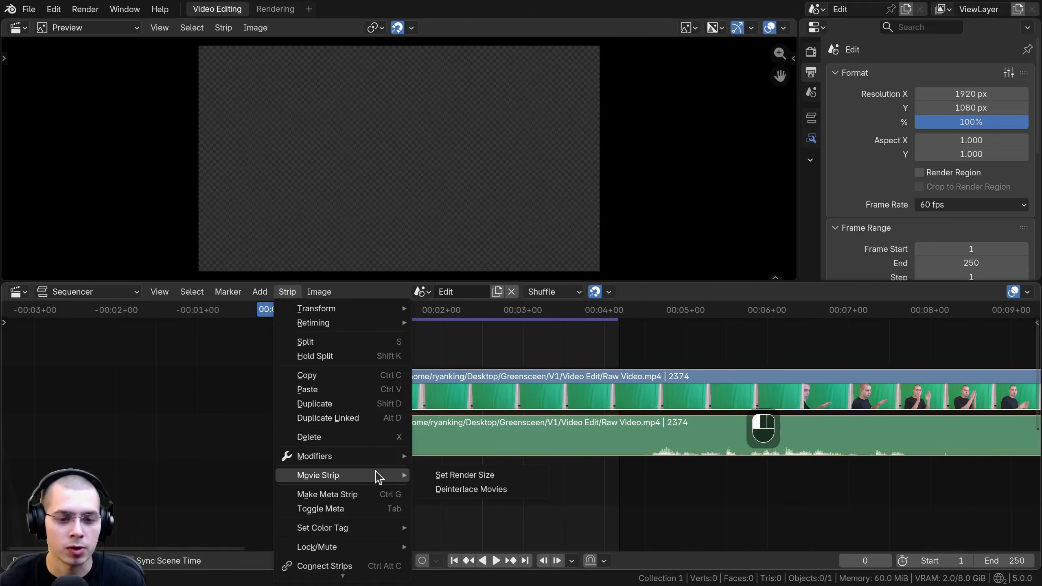
{"action": "left_click", "coordinate": [472, 481]}
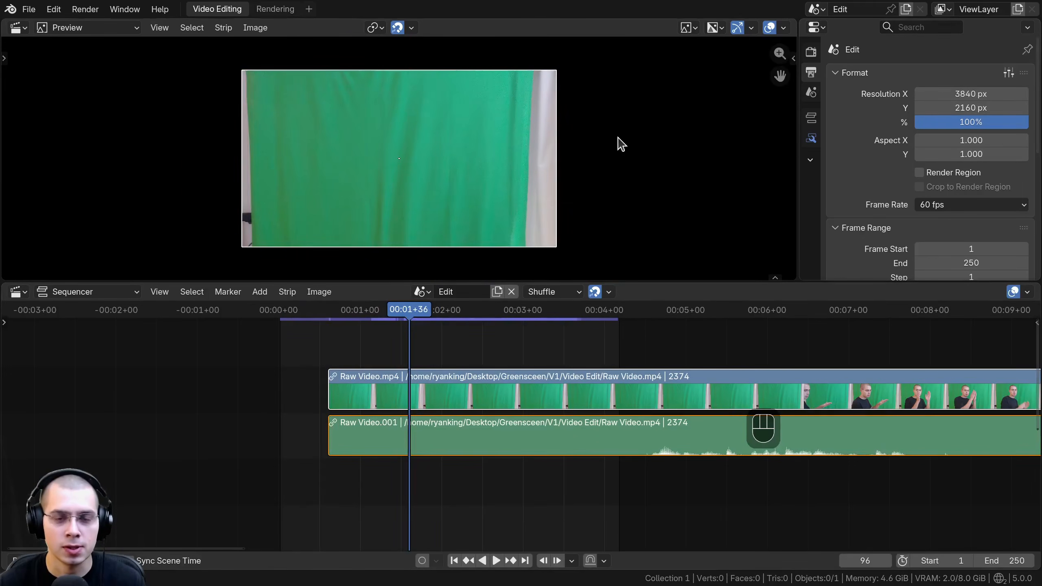
{"action": "scroll", "coordinate": [616, 142], "scroll_direction": "up", "scroll_amount": 1}
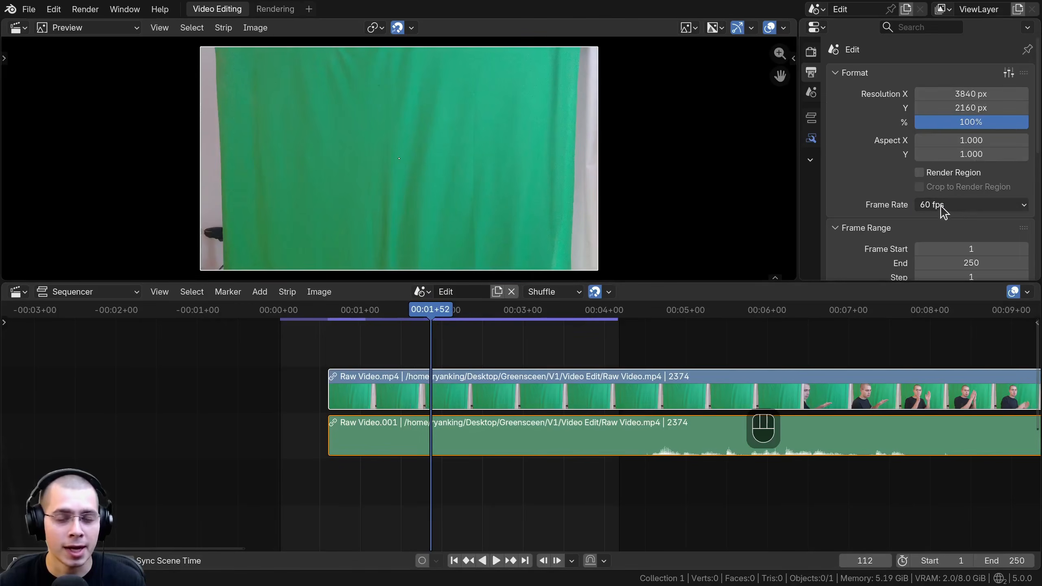
Step: Check the available output frame rate options for the project
{"action": "left_click", "coordinate": [941, 205]}
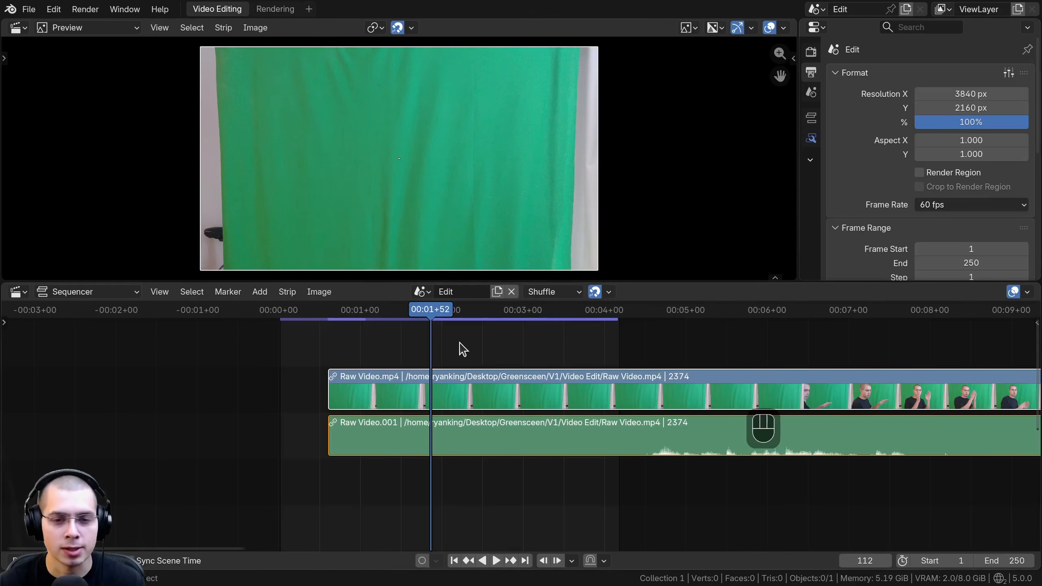
{"action": "left_click", "coordinate": [447, 317]}
{"action": "left_click", "coordinate": [958, 205]}
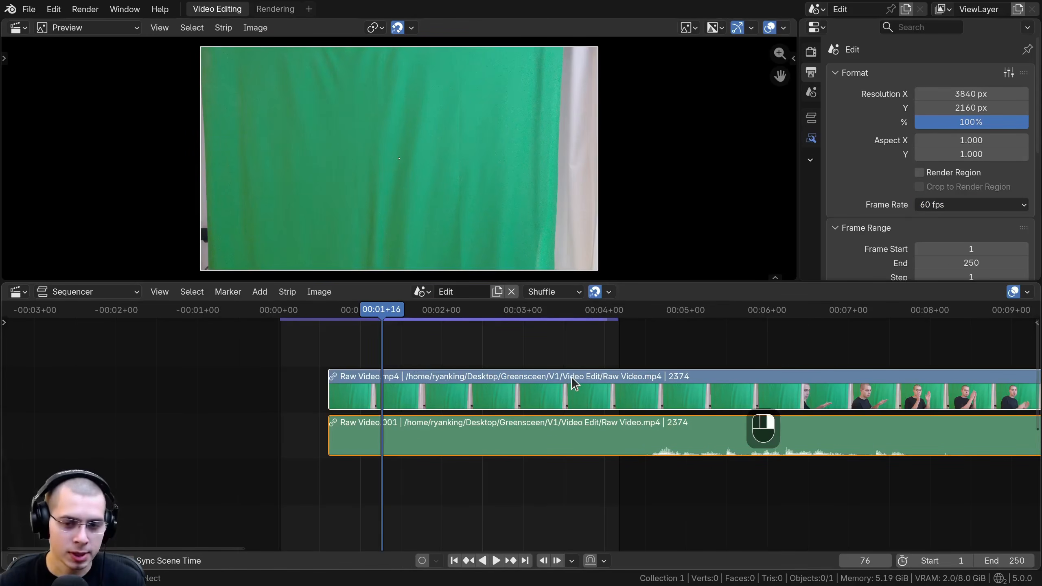
Step: Slide the Raw Video strips along the timeline so the presenter enters about one second after frame 0
{"action": "left_click", "coordinate": [573, 384]}
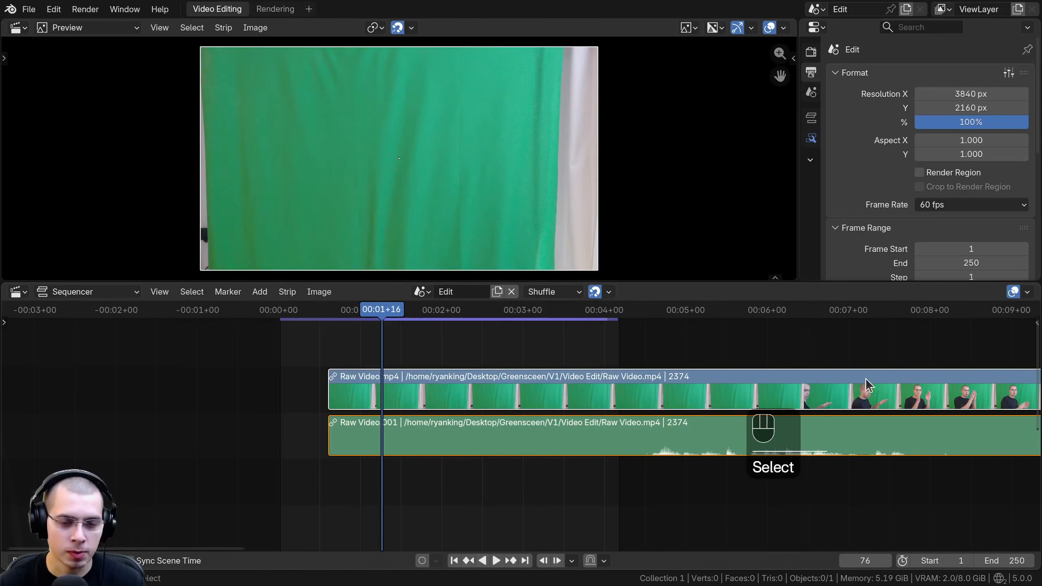
{"action": "key", "text": "g"}
{"action": "left_click", "coordinate": [430, 386]}
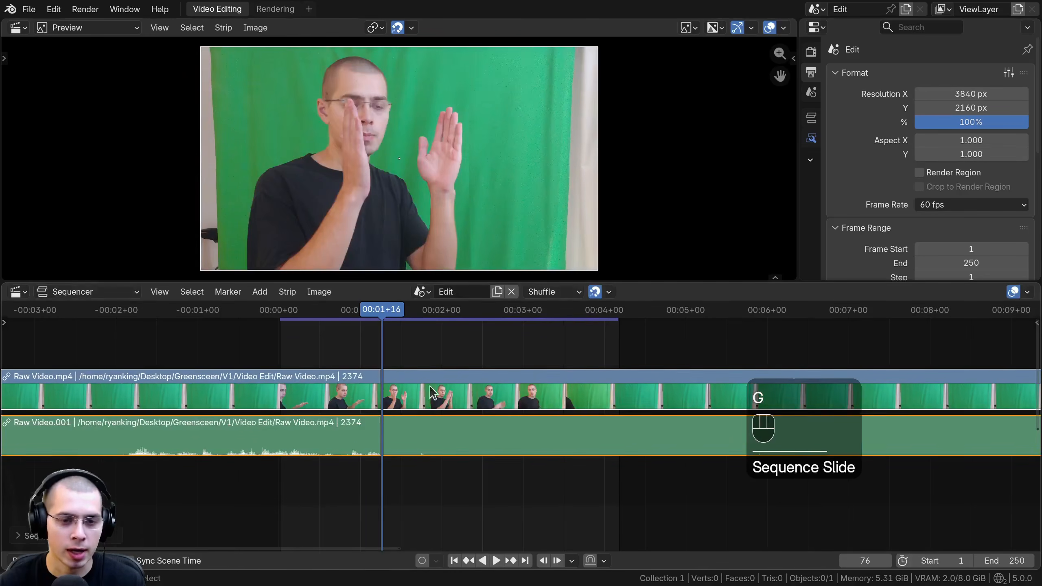
{"action": "key", "text": "g"}
{"action": "left_click", "coordinate": [618, 385]}
{"action": "left_click", "coordinate": [273, 310]}
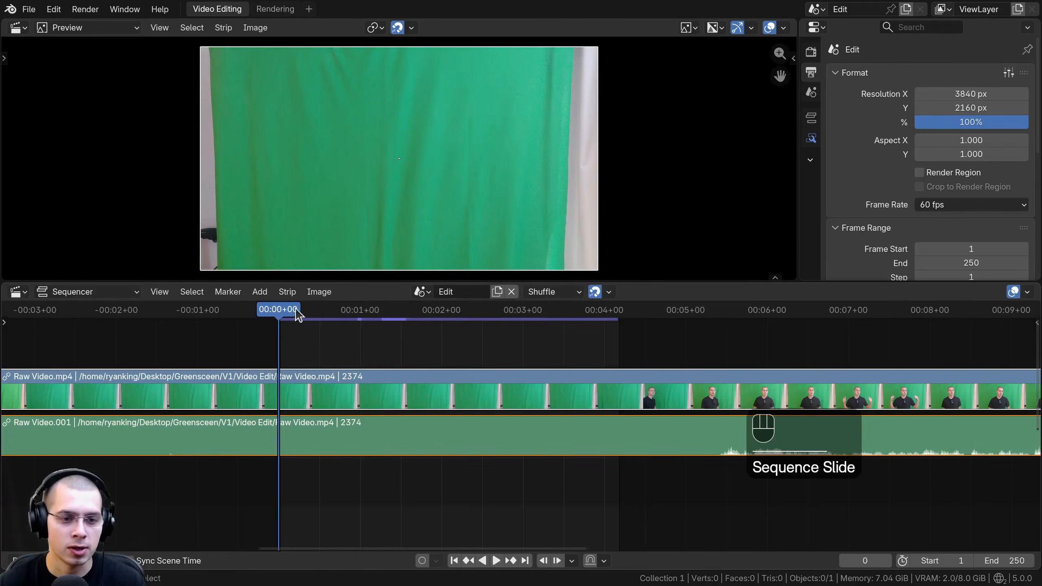
{"action": "key", "text": "g"}
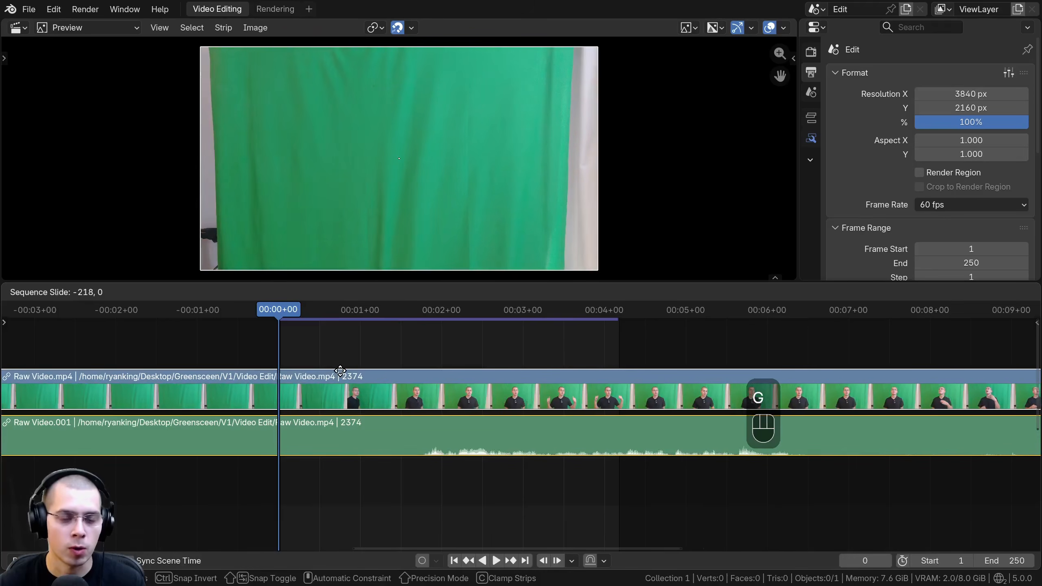
{"action": "left_click", "coordinate": [344, 373]}
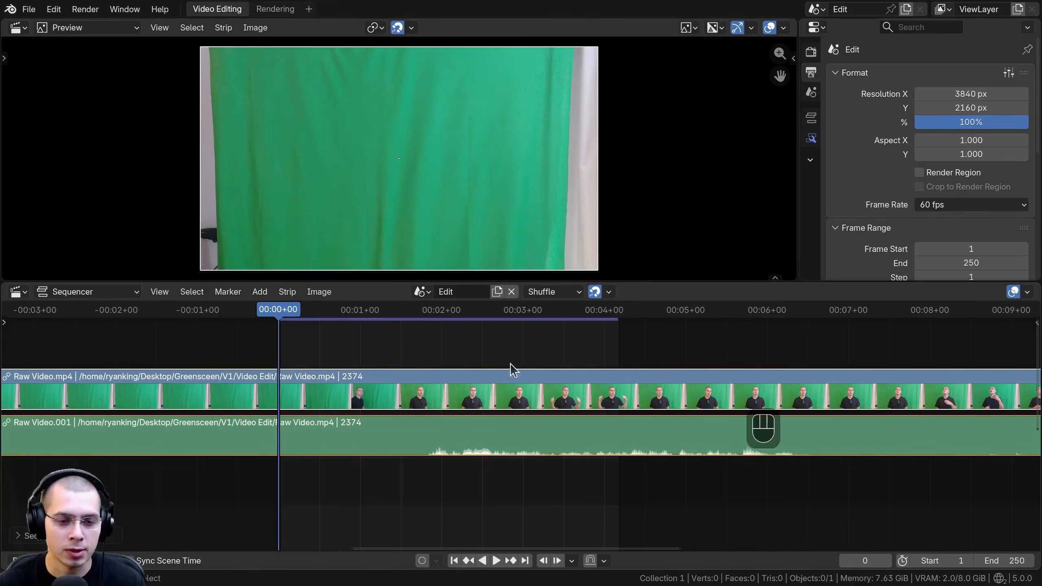
Step: Split the video and audio strips at frame 0 and delete the part before it
{"action": "middle_click_drag", "start_coordinate": [331, 312], "coordinate": [333, 311]}
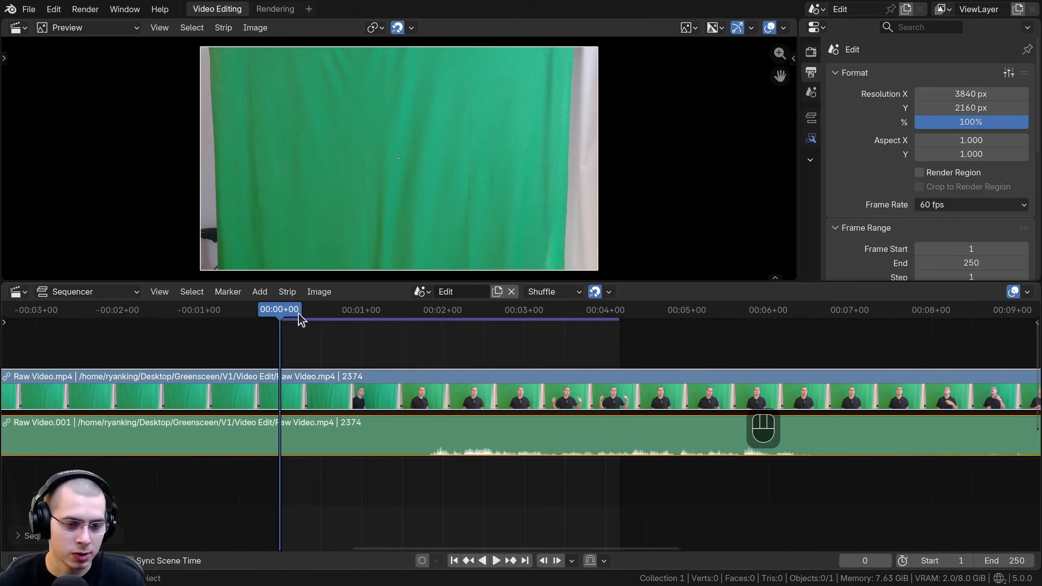
{"action": "key", "text": "s"}
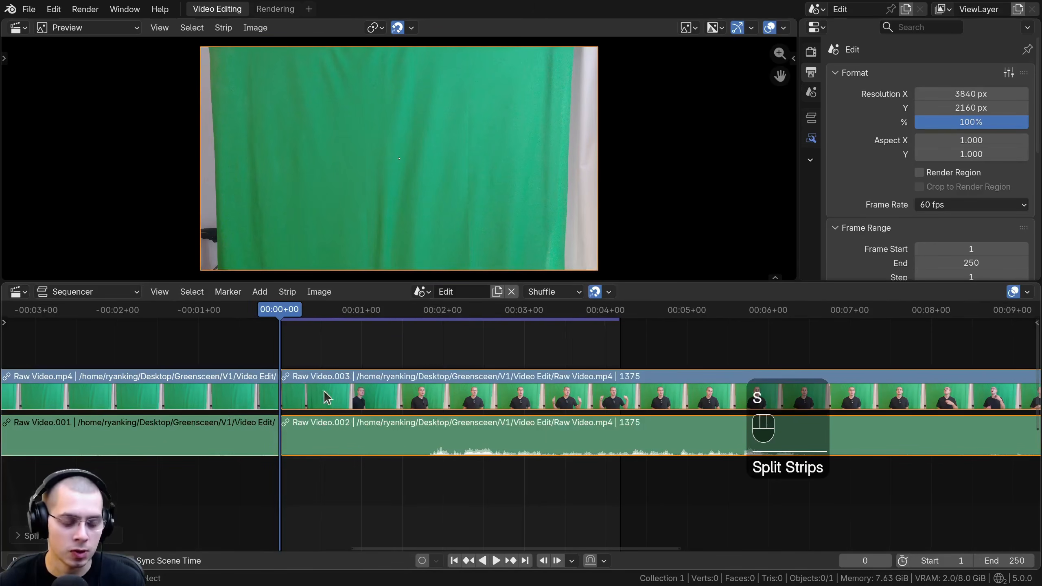
{"action": "left_click", "coordinate": [190, 397]}
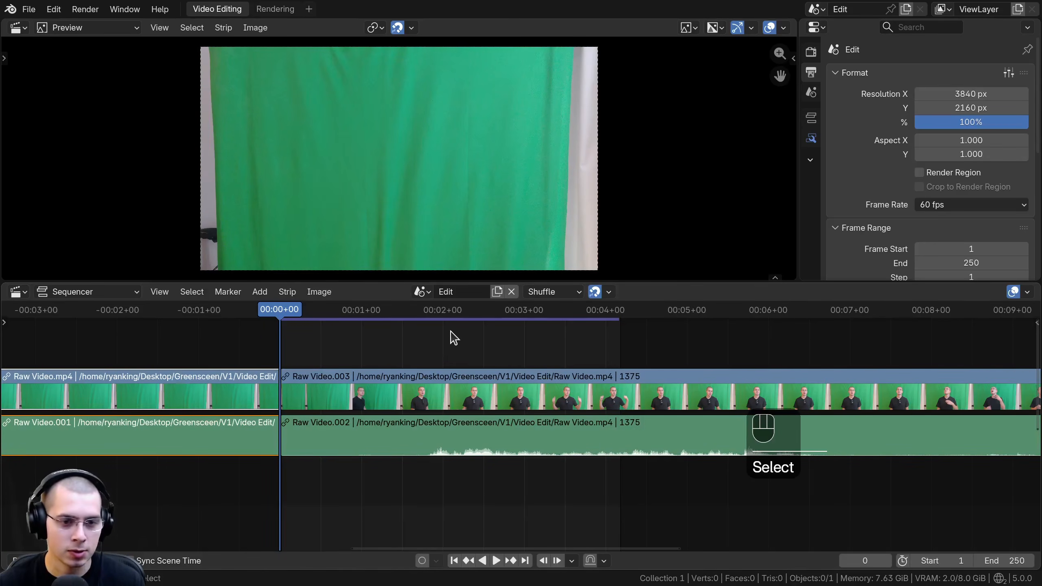
{"action": "key", "text": "x"}
Step: Extend the scene's end frame to 1519
{"action": "scroll", "coordinate": [356, 337], "scroll_direction": "down", "scroll_amount": 2}
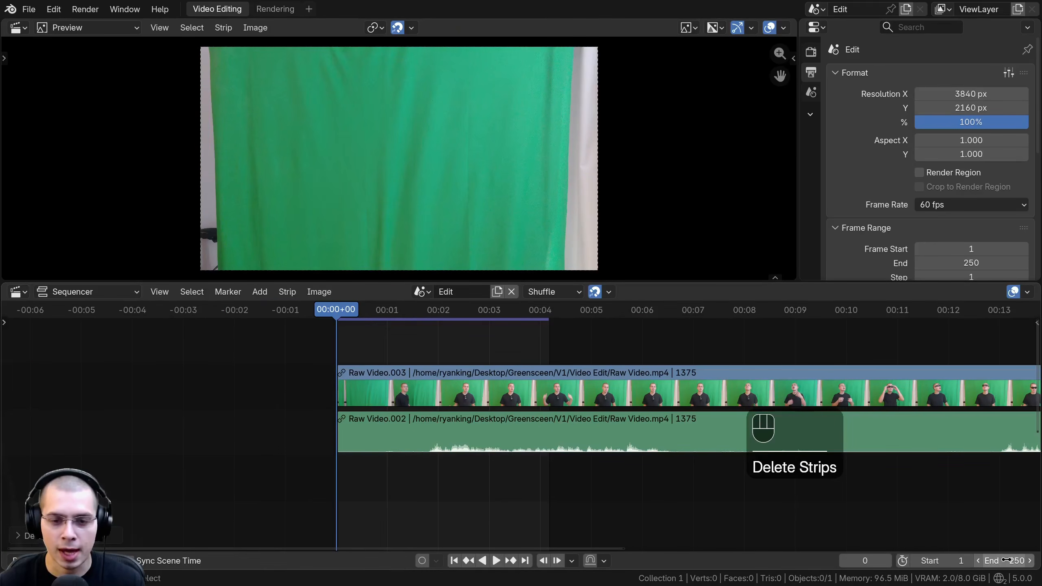
{"action": "left_click_drag", "start_coordinate": [1006, 555], "coordinate": [1041, 555]}
{"action": "scroll", "coordinate": [424, 322], "scroll_direction": "down", "scroll_amount": 9}
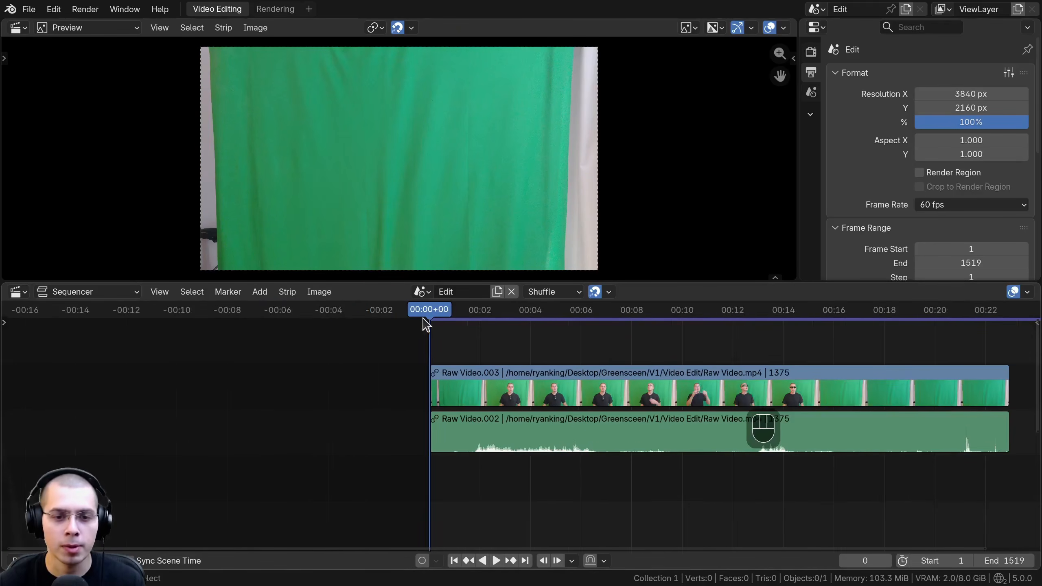
Step: Split the video and audio strips at frame 938, after the presenter leaves, and delete the part after it
{"action": "middle_click_drag", "start_coordinate": [432, 311], "coordinate": [385, 314]}
{"action": "key", "text": "space"}
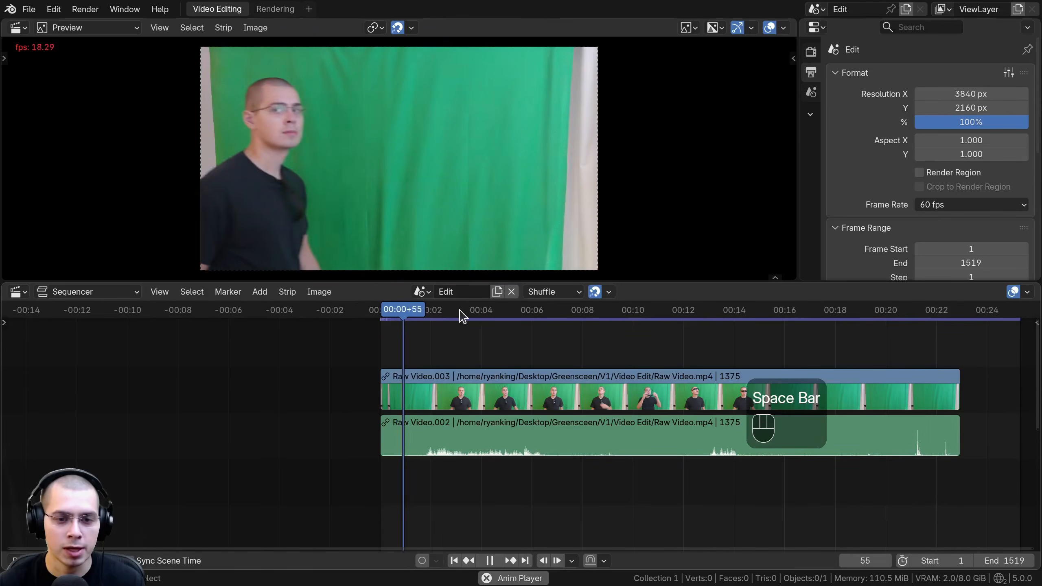
{"action": "left_click_drag", "start_coordinate": [571, 314], "coordinate": [767, 318]}
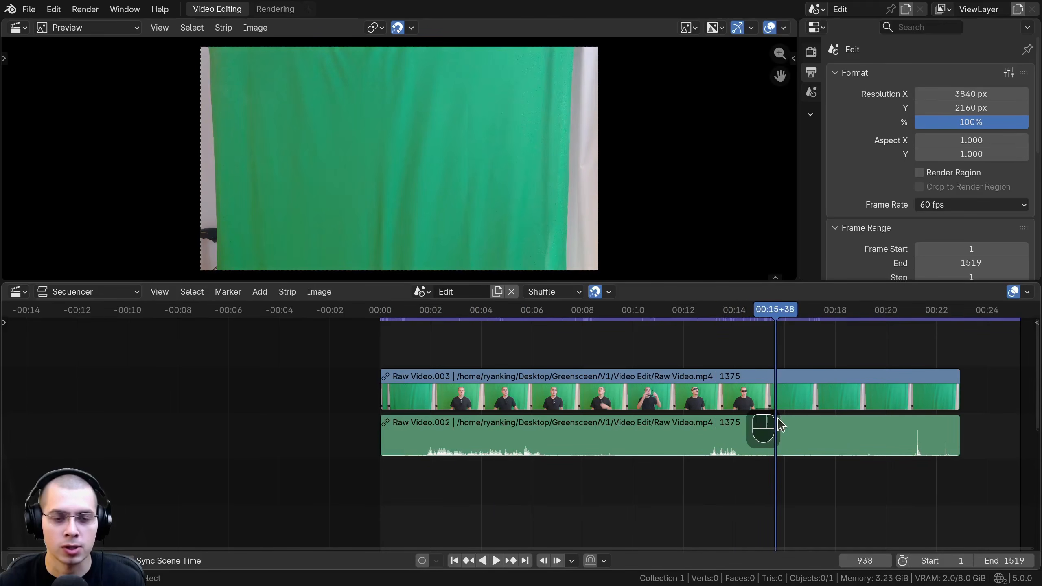
{"action": "left_click", "coordinate": [783, 392]}
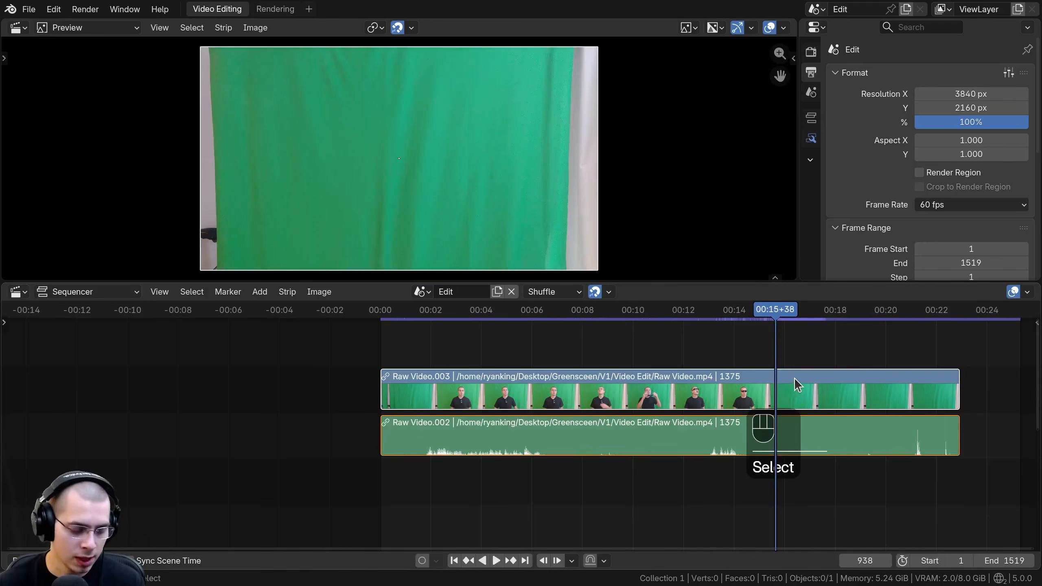
{"action": "key", "text": "k"}
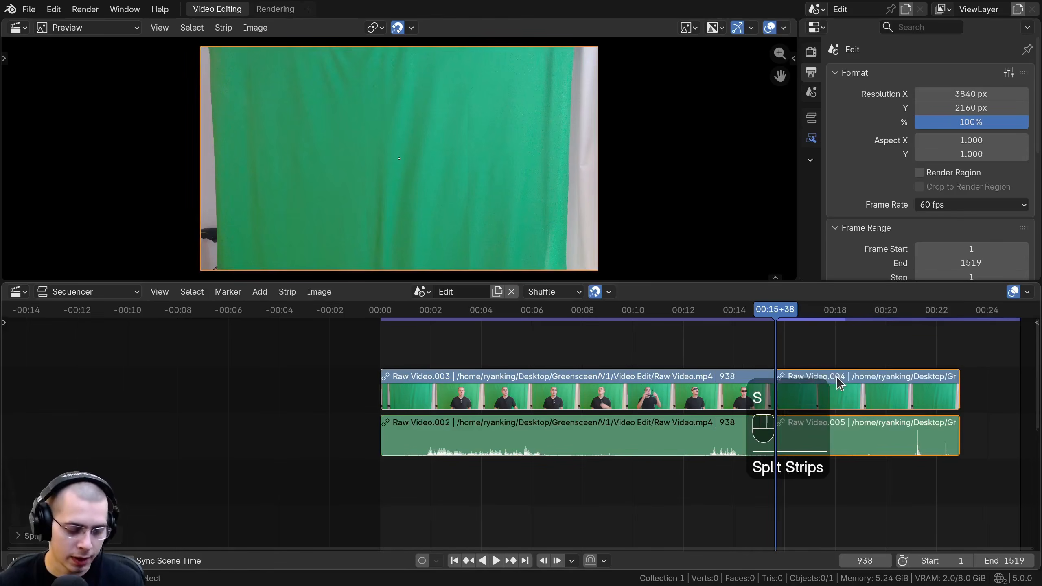
{"action": "key", "text": "x"}
Step: Play through the trimmed clip and set the scene's end frame to 936 at the playhead
{"action": "left_click_drag", "start_coordinate": [471, 315], "coordinate": [405, 317]}
{"action": "key", "text": "space"}
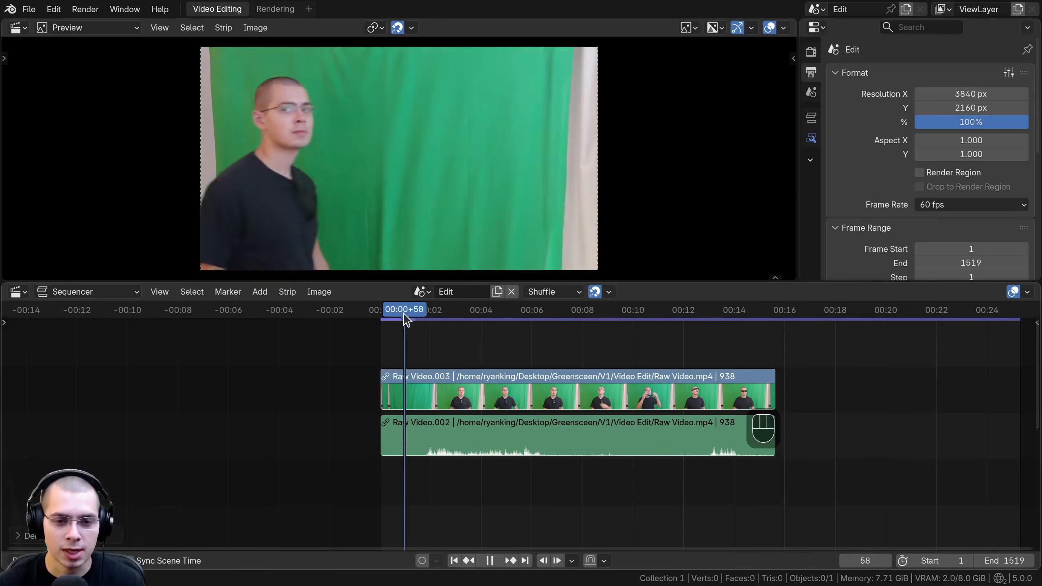
{"action": "left_click_drag", "start_coordinate": [577, 314], "coordinate": [775, 308]}
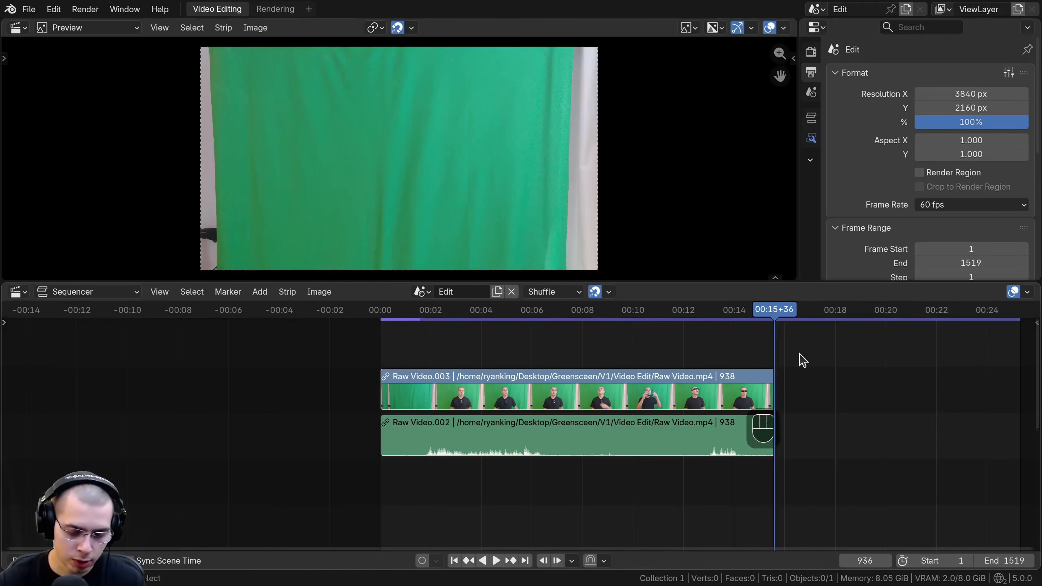
{"action": "key", "text": "ctrl"}
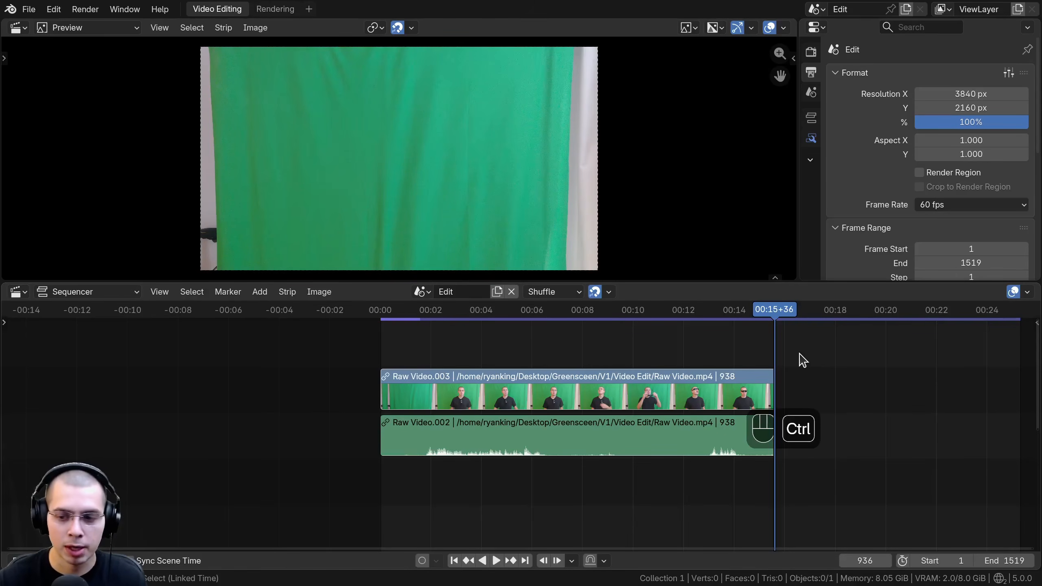
{"action": "key", "text": "ctrl+End"}
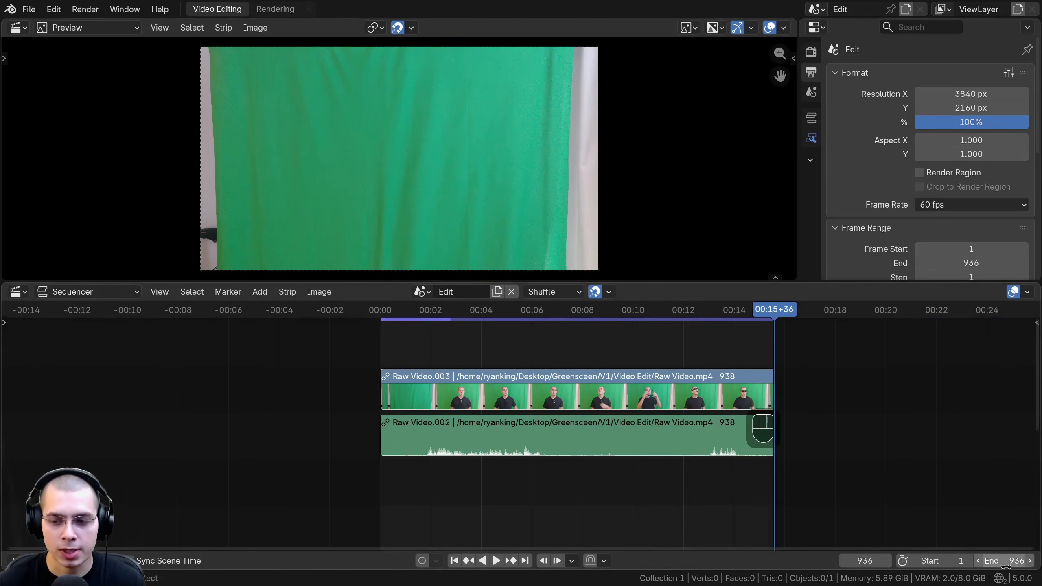
Step: Save the trimmed edit to the existing project file
{"action": "middle_click_drag", "start_coordinate": [517, 351], "coordinate": [469, 349]}
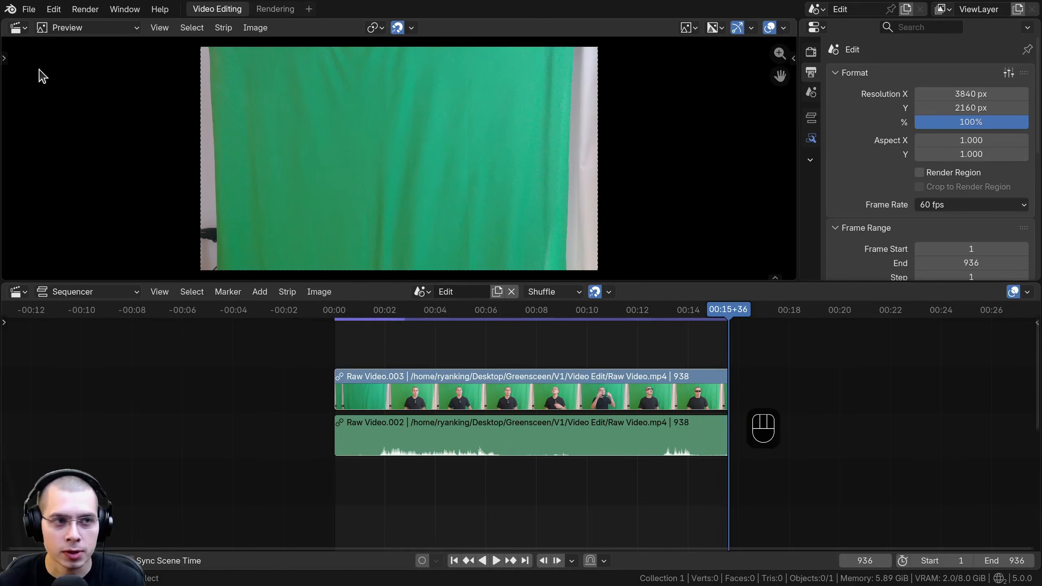
{"action": "left_click", "coordinate": [28, 9]}
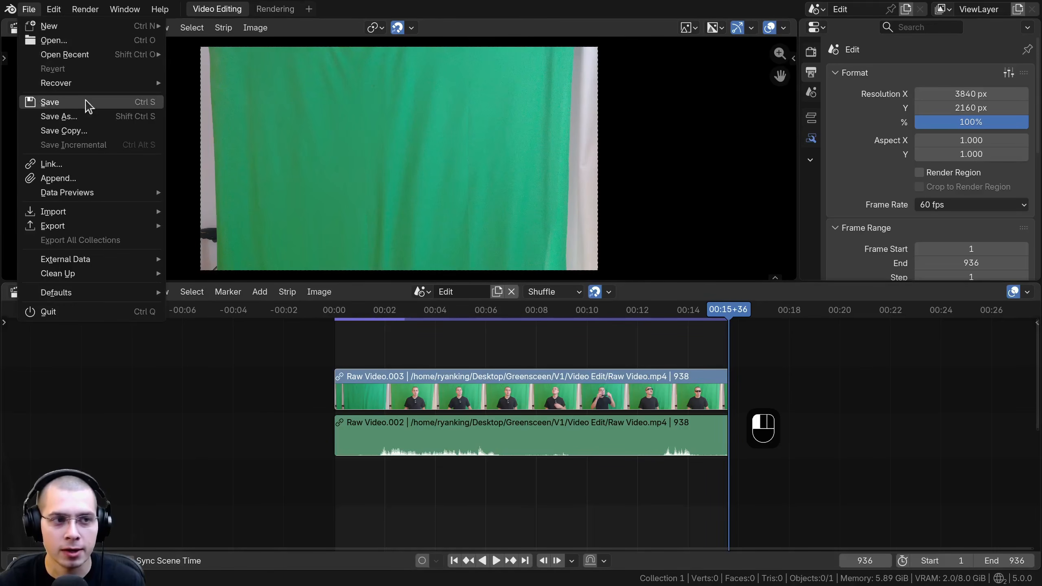
{"action": "left_click", "coordinate": [88, 104]}
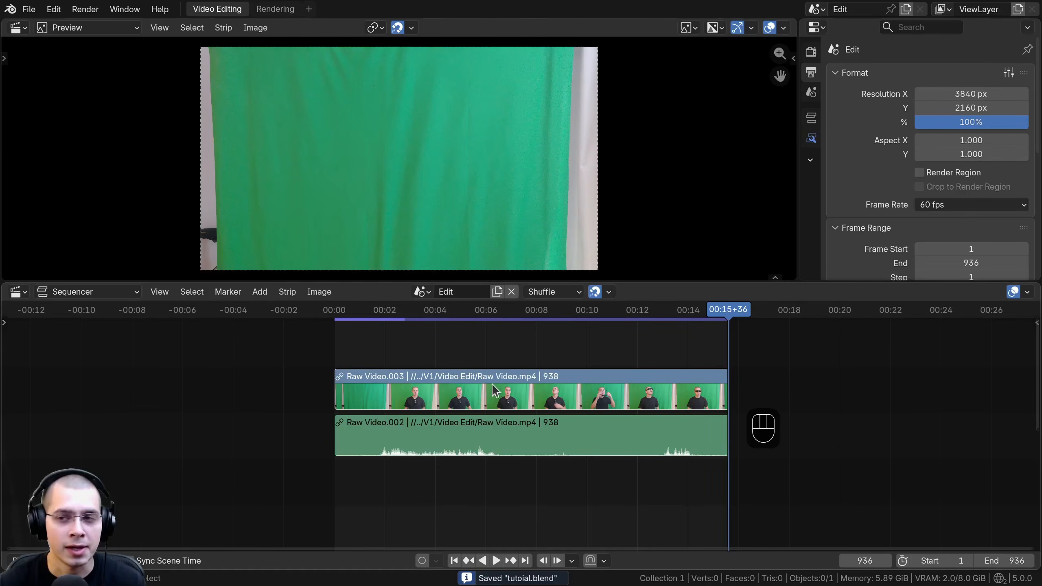
Step: Add a Compositor modifier to the Raw Video strip and create a new node group for it
{"action": "left_click", "coordinate": [463, 388]}
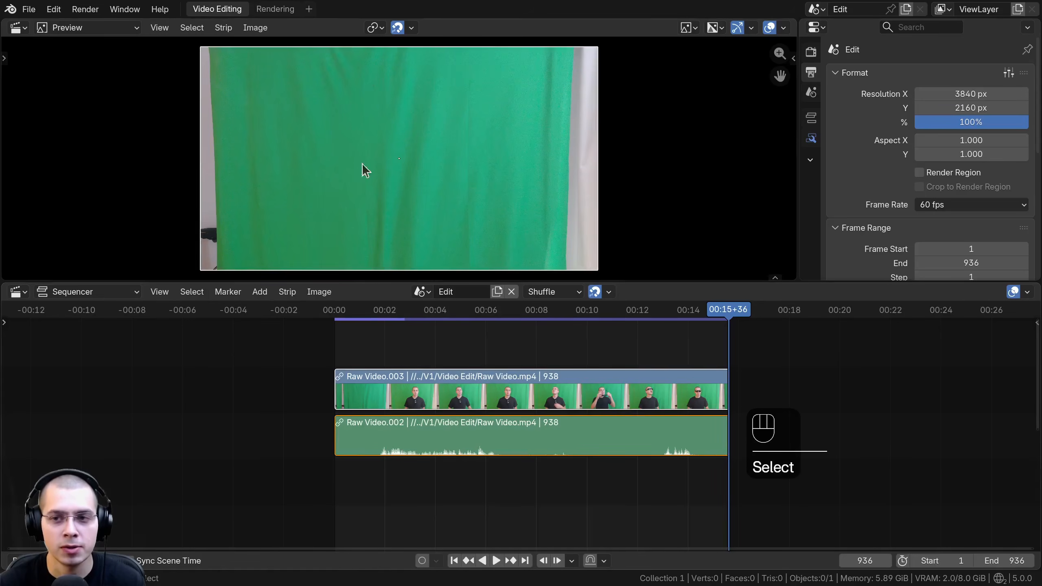
{"action": "left_click", "coordinate": [810, 139]}
{"action": "left_click_drag", "start_coordinate": [800, 142], "coordinate": [777, 142]}
{"action": "left_click", "coordinate": [874, 94]}
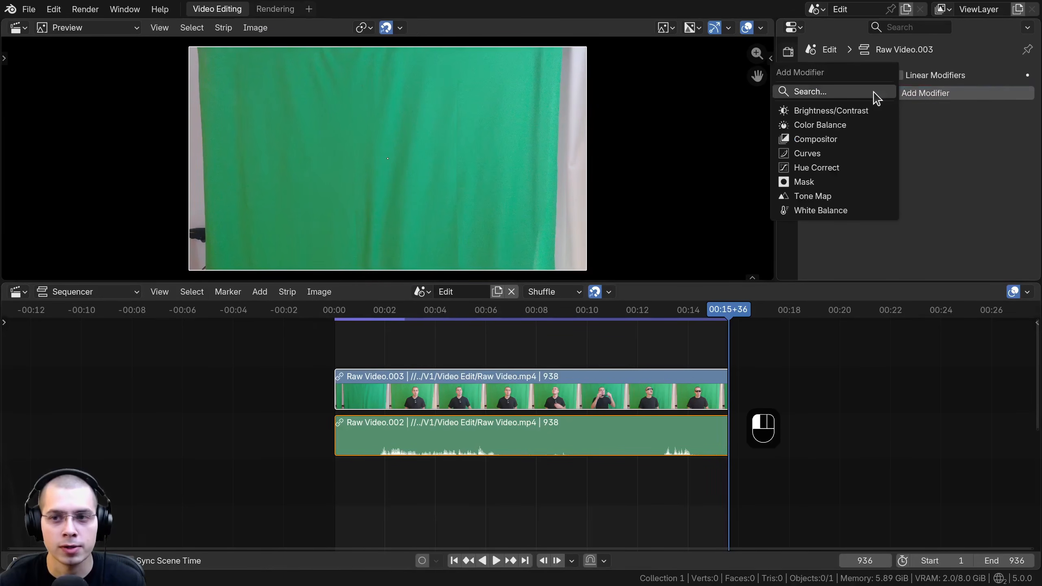
{"action": "left_click", "coordinate": [806, 142]}
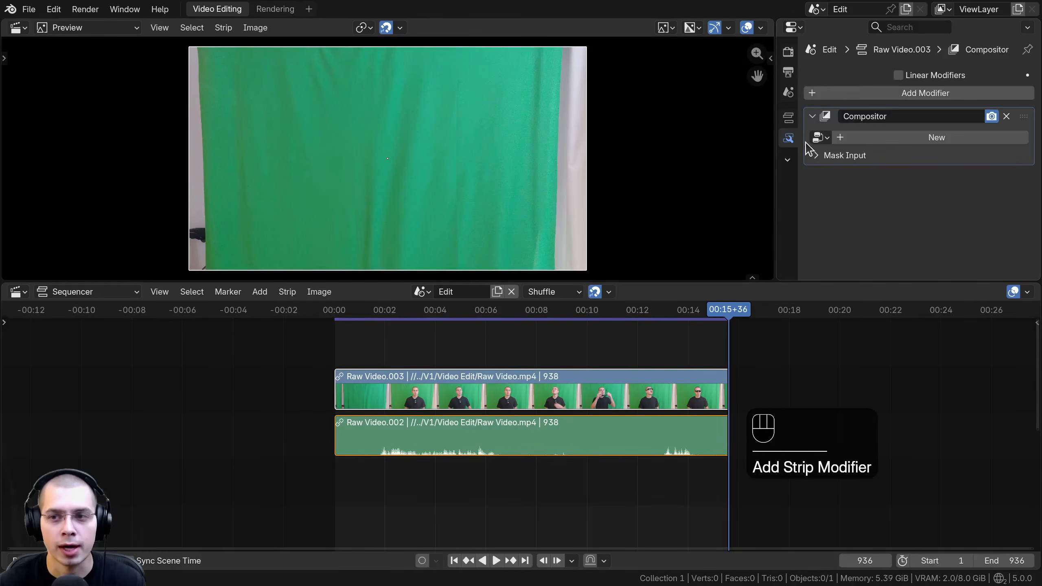
{"action": "left_click", "coordinate": [884, 140]}
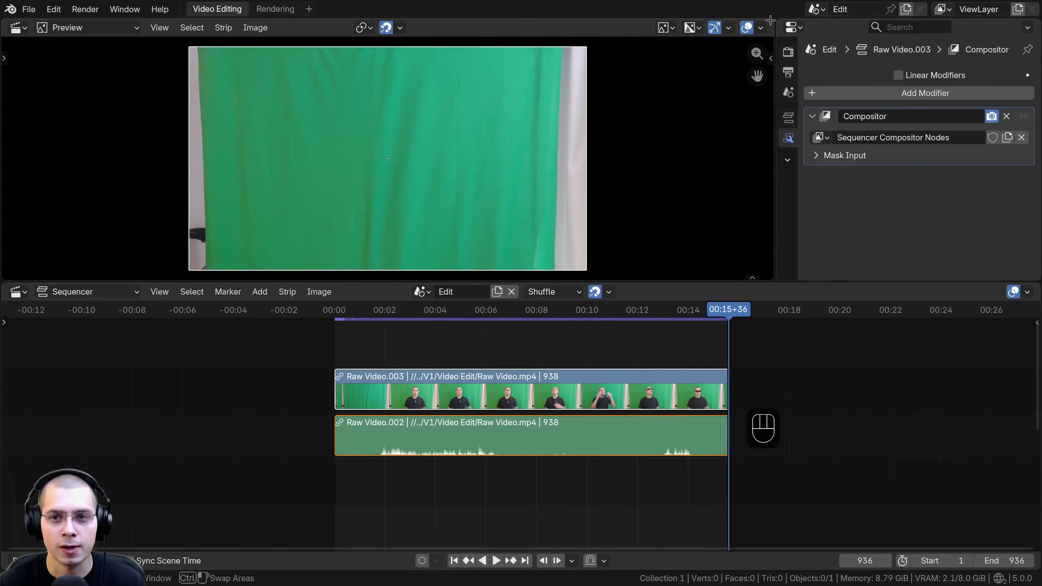
Step: Split the preview area, turn the new area into a Compositor editor and collapse its asset shelf
{"action": "left_click_drag", "start_coordinate": [583, 21], "coordinate": [461, 30]}
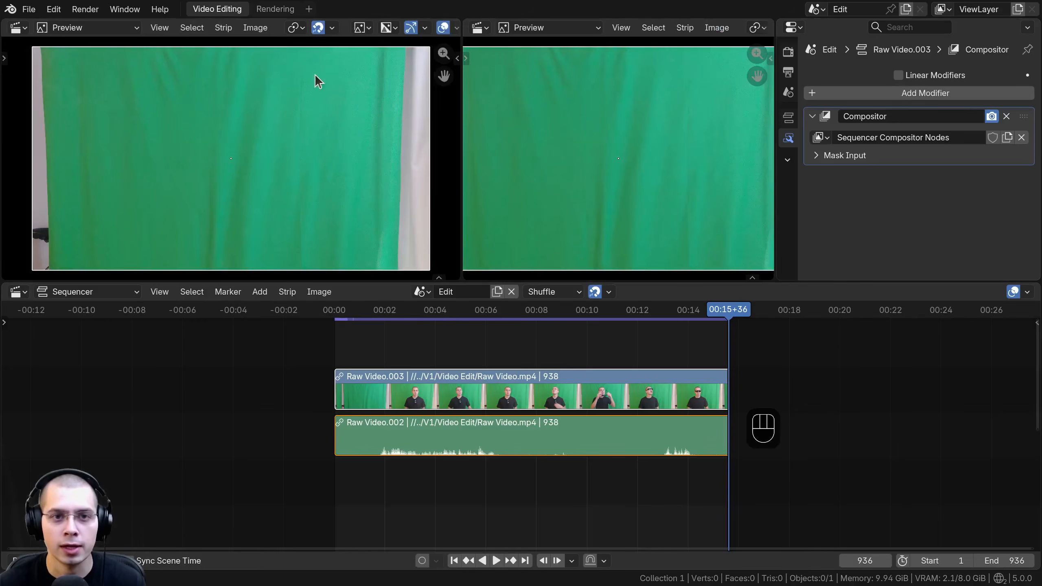
{"action": "key", "text": "Home"}
{"action": "left_click", "coordinate": [479, 29]}
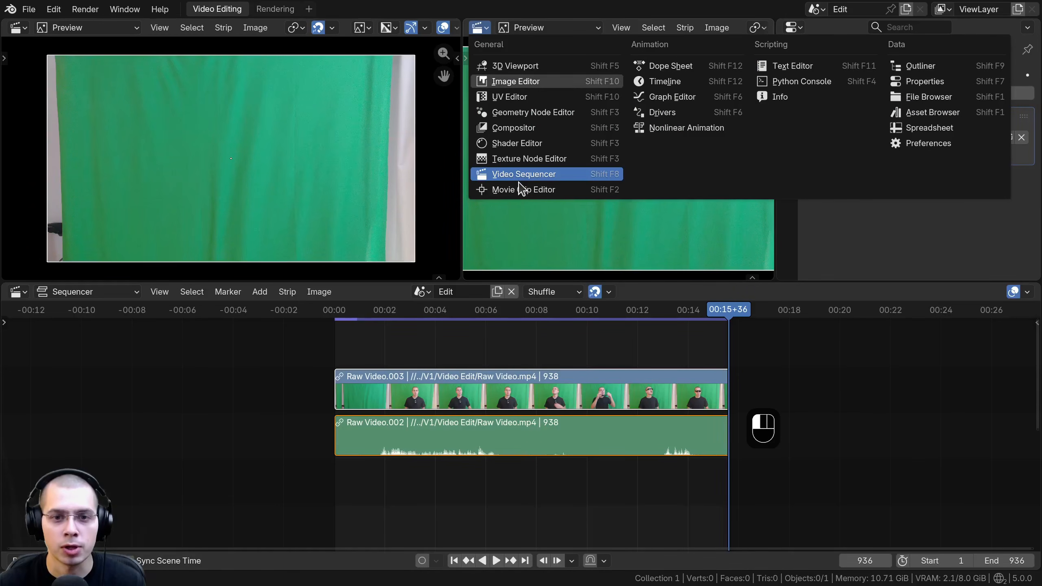
{"action": "left_click", "coordinate": [546, 133]}
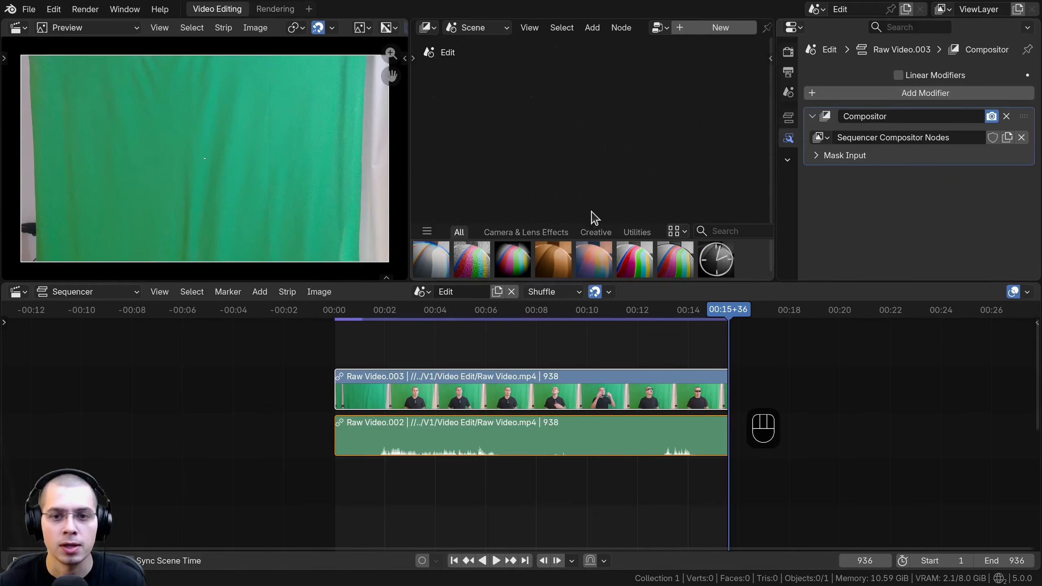
{"action": "left_click", "coordinate": [594, 258]}
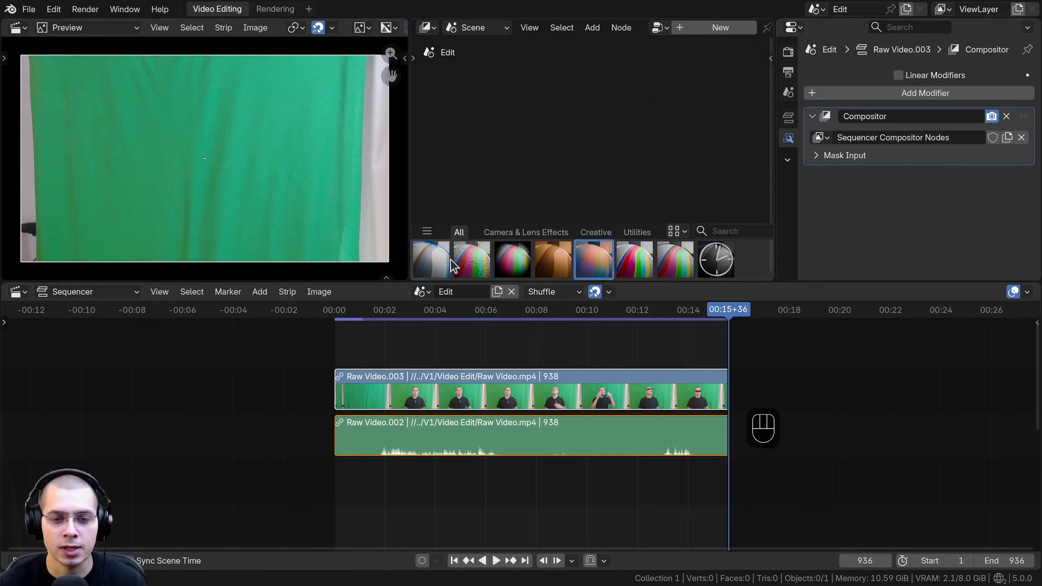
{"action": "left_click", "coordinate": [675, 258]}
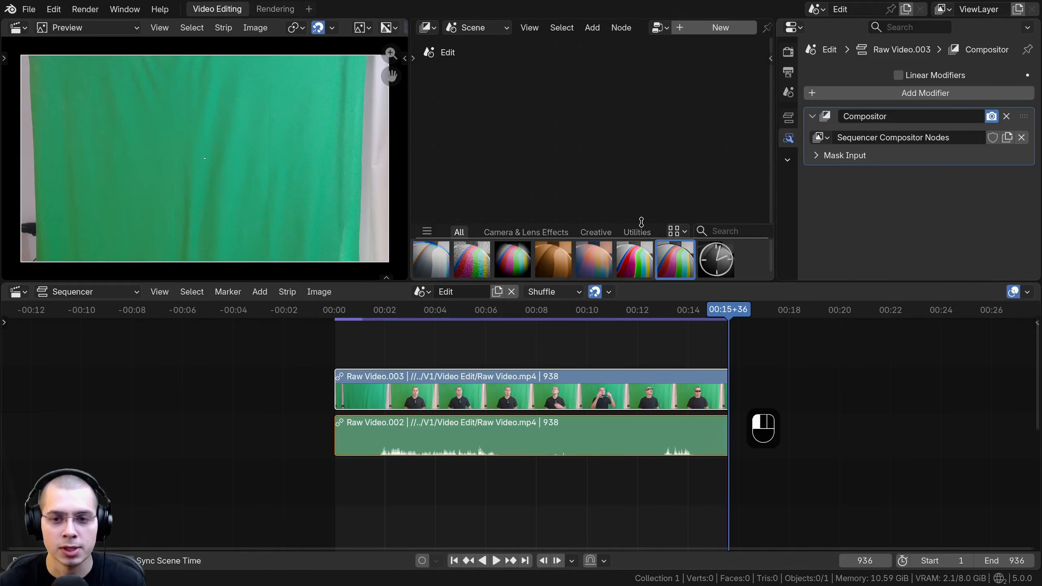
{"action": "left_click_drag", "start_coordinate": [641, 221], "coordinate": [638, 307]}
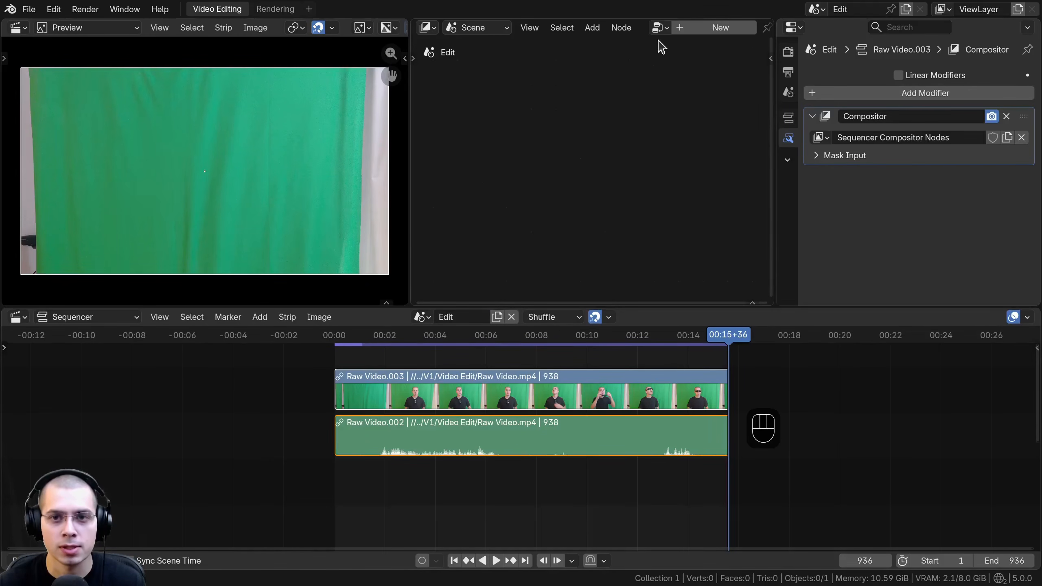
Step: Load the Sequencer Compositor Nodes group into the Compositor editor
{"action": "left_click", "coordinate": [660, 27]}
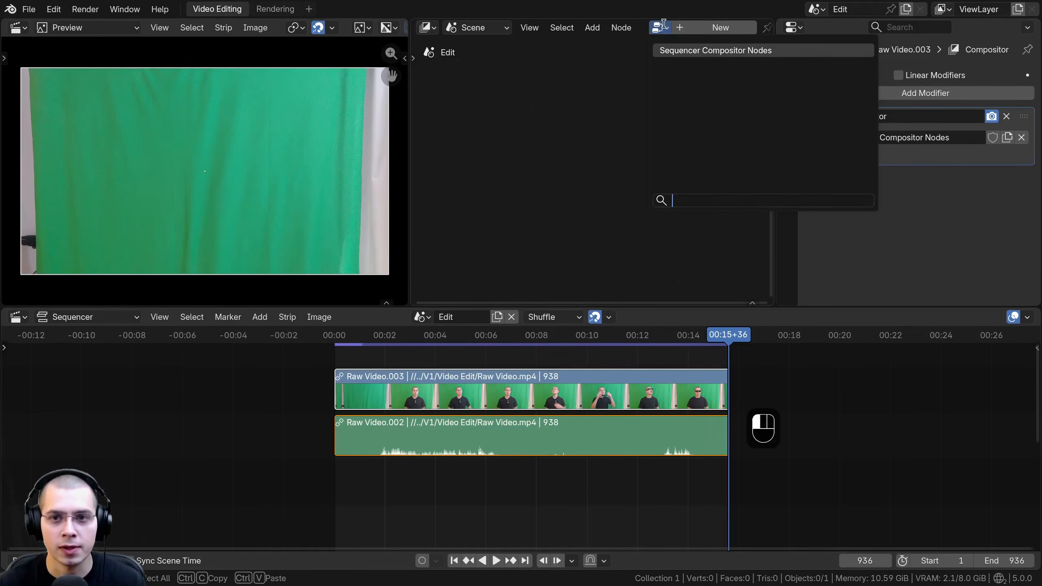
{"action": "left_click", "coordinate": [681, 50]}
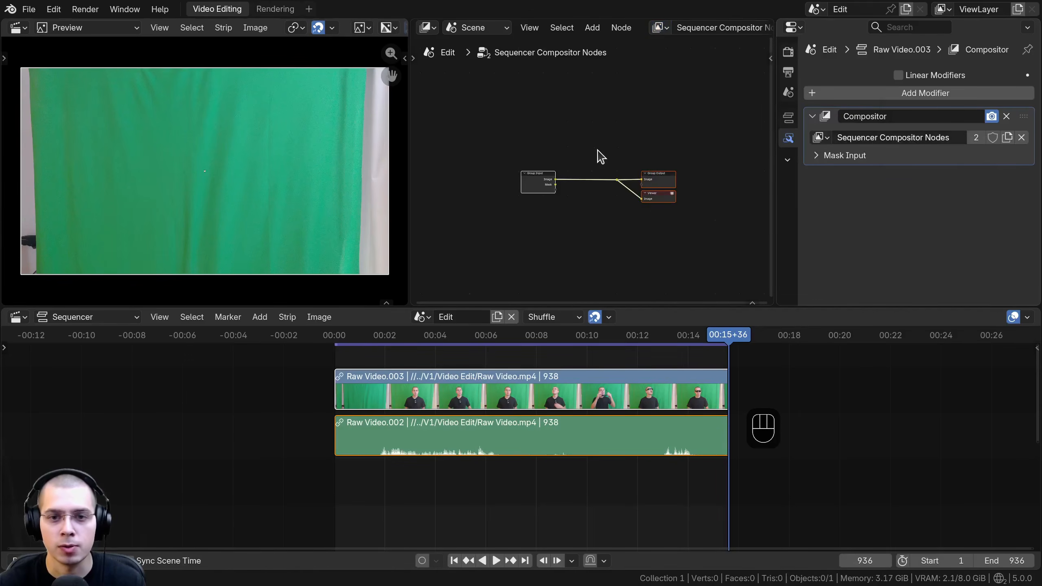
{"action": "scroll", "coordinate": [599, 147], "scroll_direction": "up", "scroll_amount": 4}
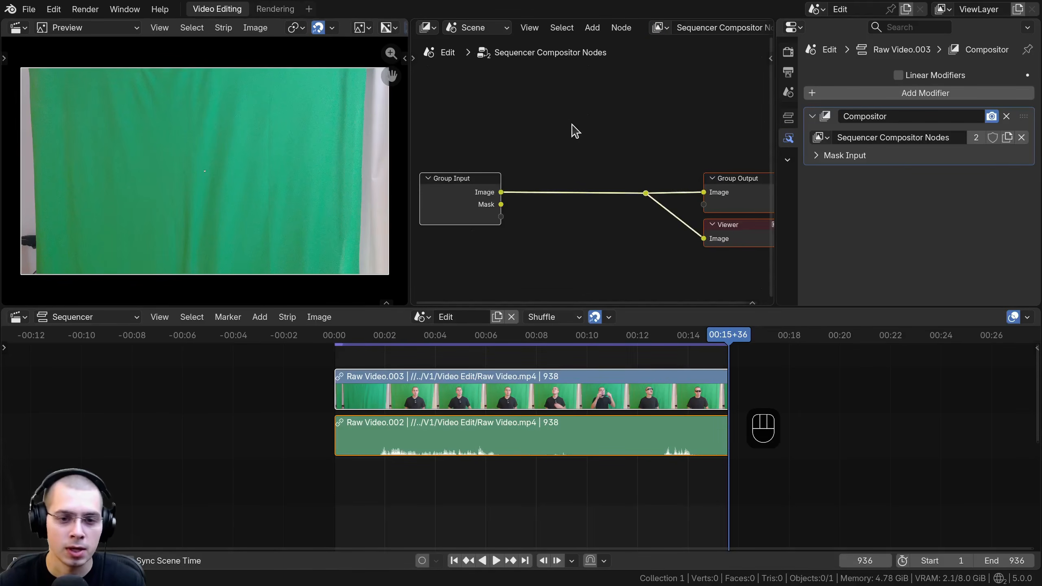
Step: Insert a Keying node on the image link between the Group Input and the reroute point
{"action": "key", "text": "shift+a"}
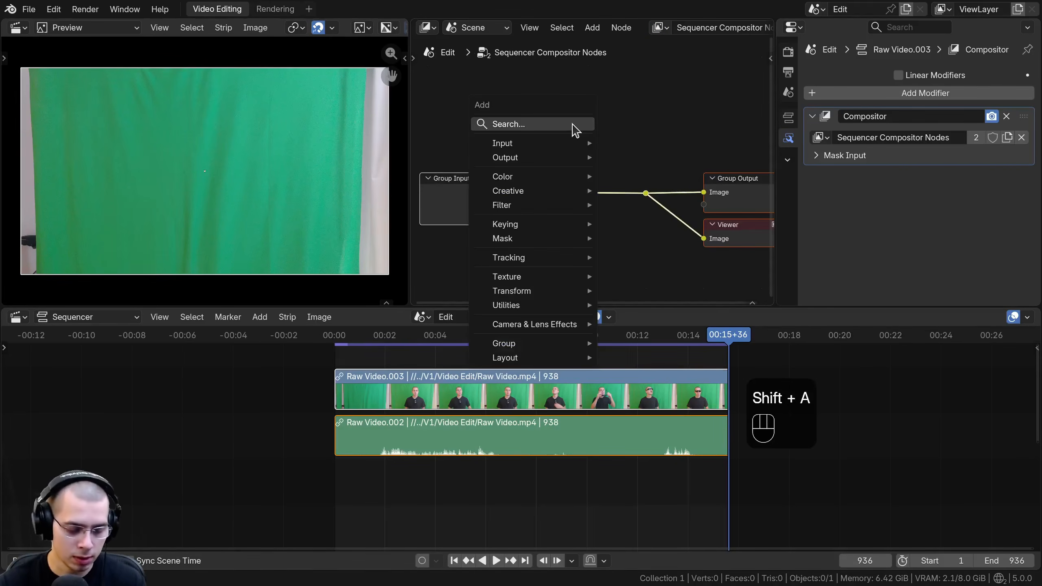
{"action": "type", "text": "kay"}
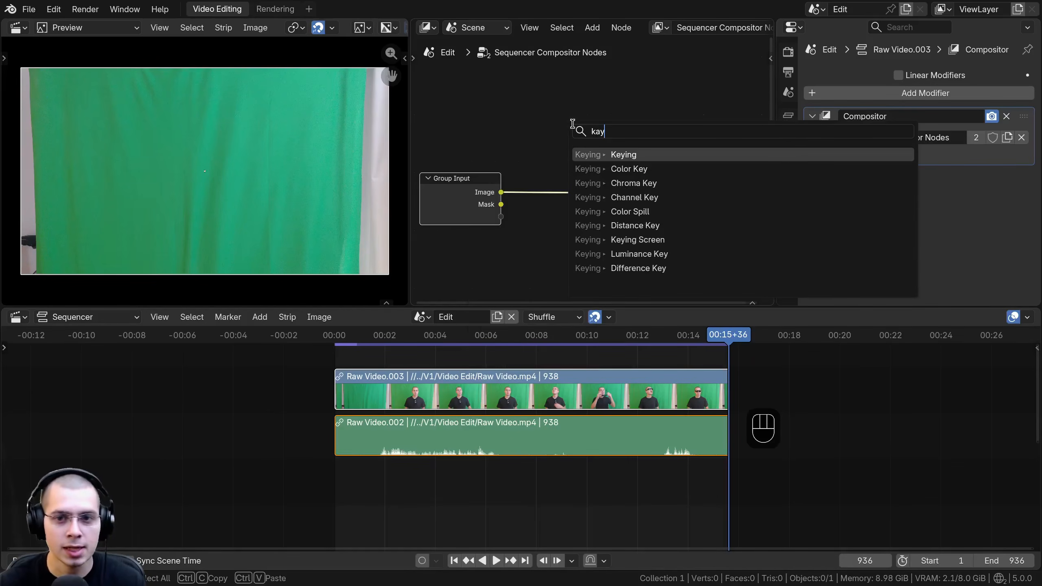
{"action": "left_click", "coordinate": [623, 154]}
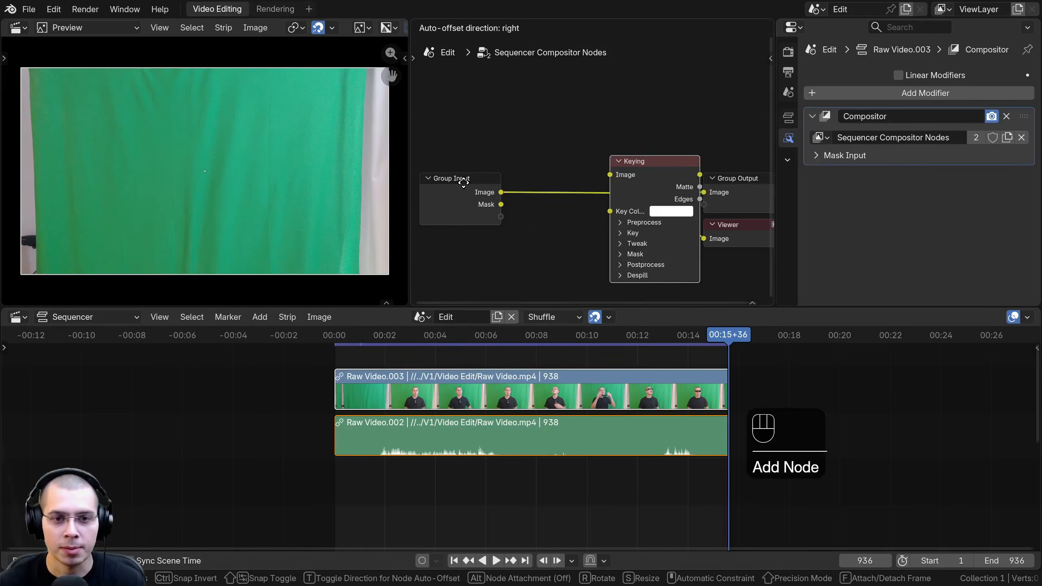
{"action": "left_click", "coordinate": [573, 168]}
{"action": "left_click", "coordinate": [605, 181]}
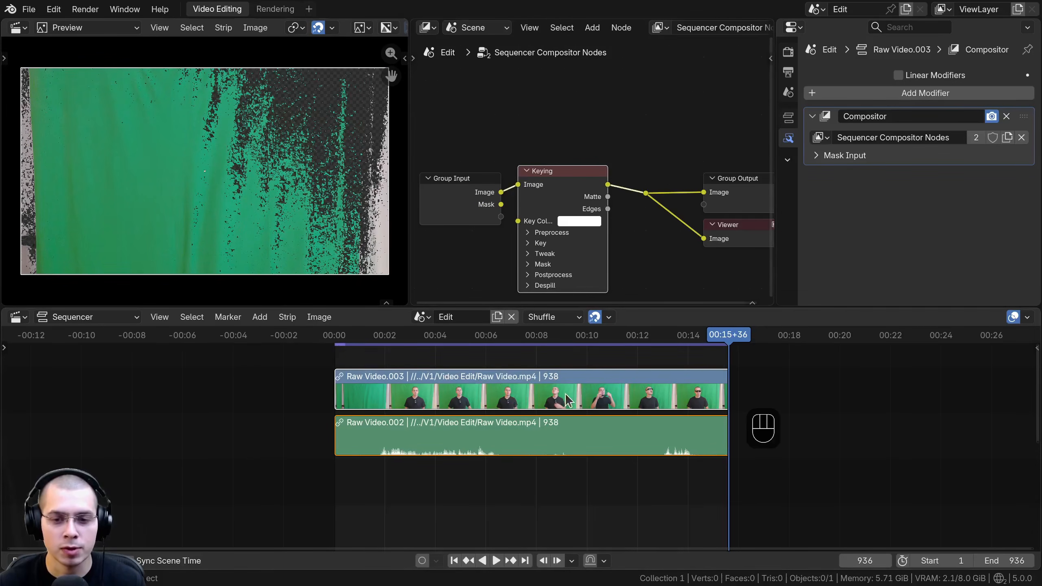
Step: Open the sequencer's proxy settings and enable Strip Proxy & Timecode for the Raw Video video strip
{"action": "middle_click_drag", "start_coordinate": [695, 405], "coordinate": [671, 417]}
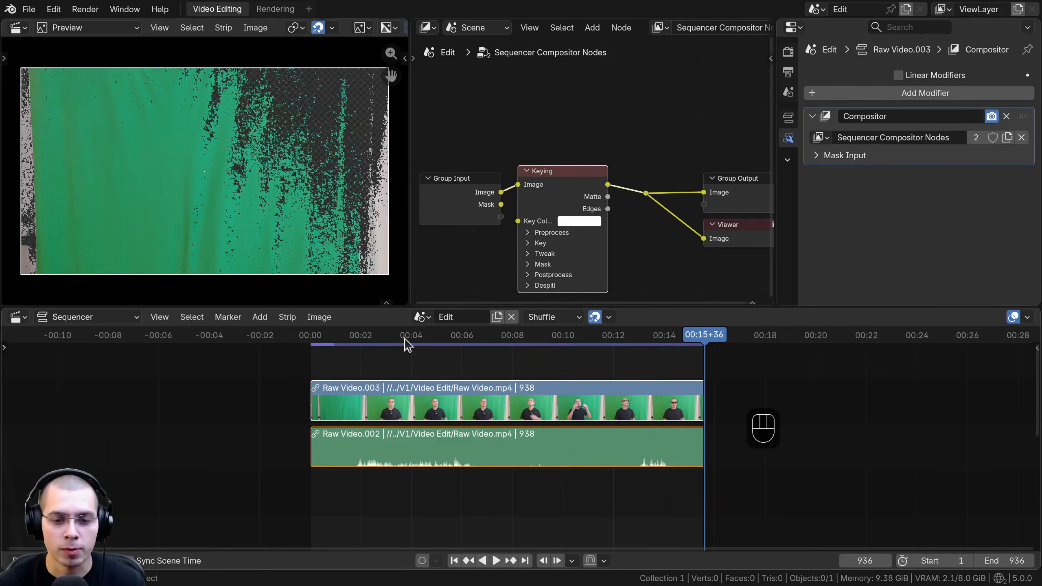
{"action": "middle_click_drag", "start_coordinate": [556, 408], "coordinate": [552, 411]}
{"action": "key", "text": "n"}
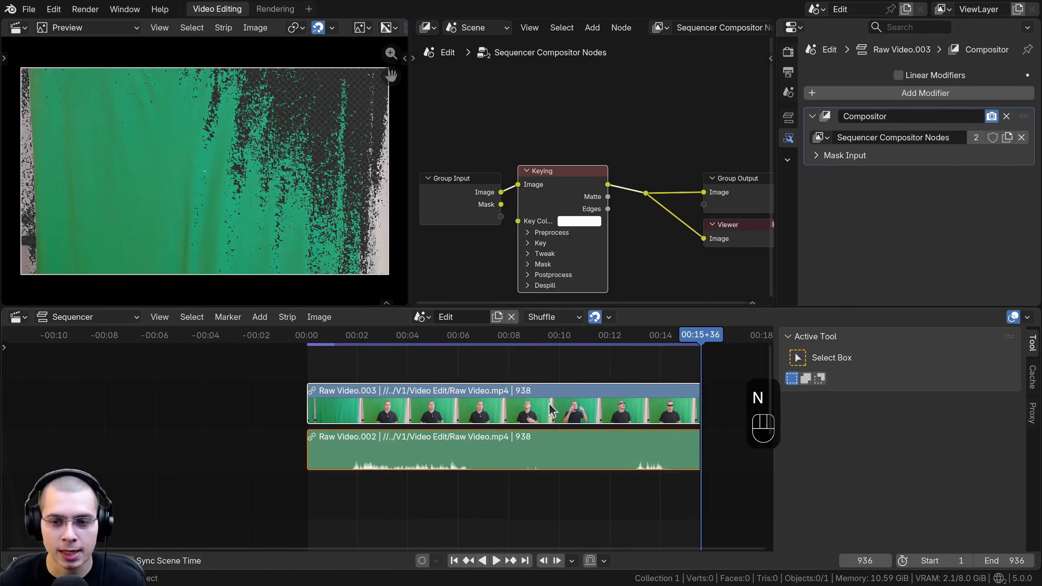
{"action": "left_click", "coordinate": [1034, 416]}
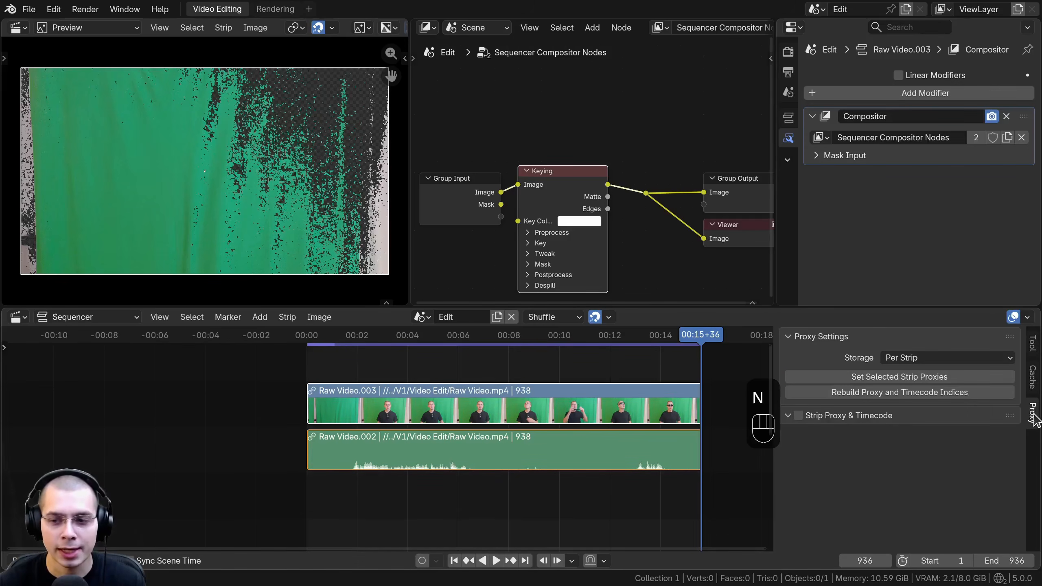
{"action": "left_click", "coordinate": [436, 402]}
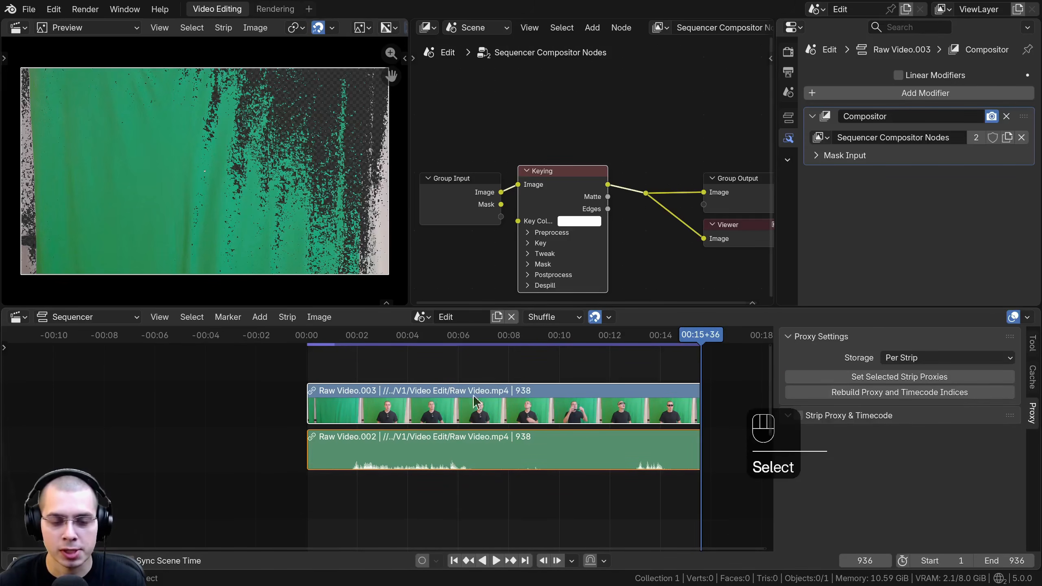
{"action": "left_click", "coordinate": [511, 446]}
{"action": "left_click", "coordinate": [520, 409]}
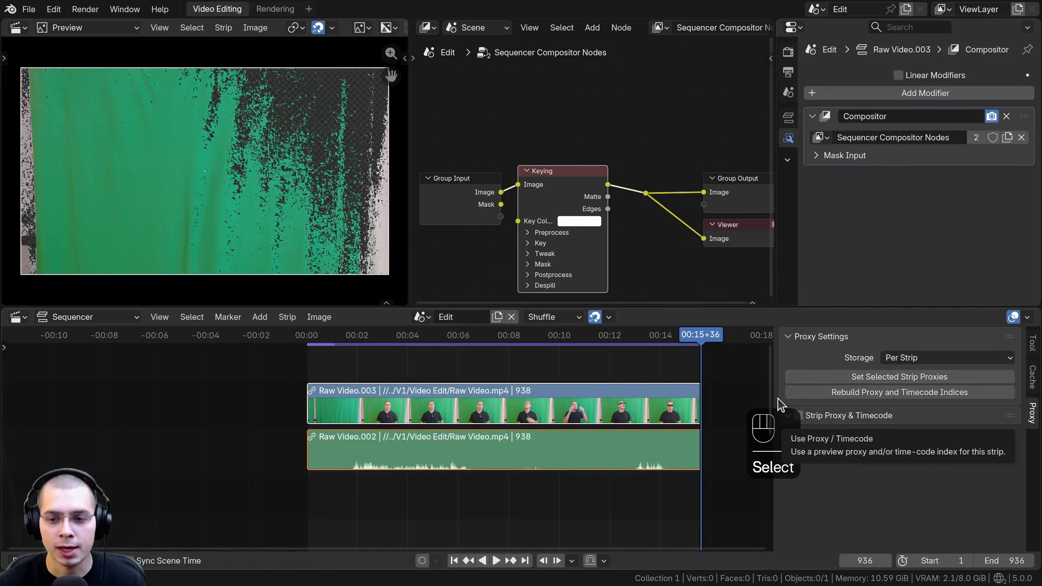
{"action": "left_click", "coordinate": [799, 416]}
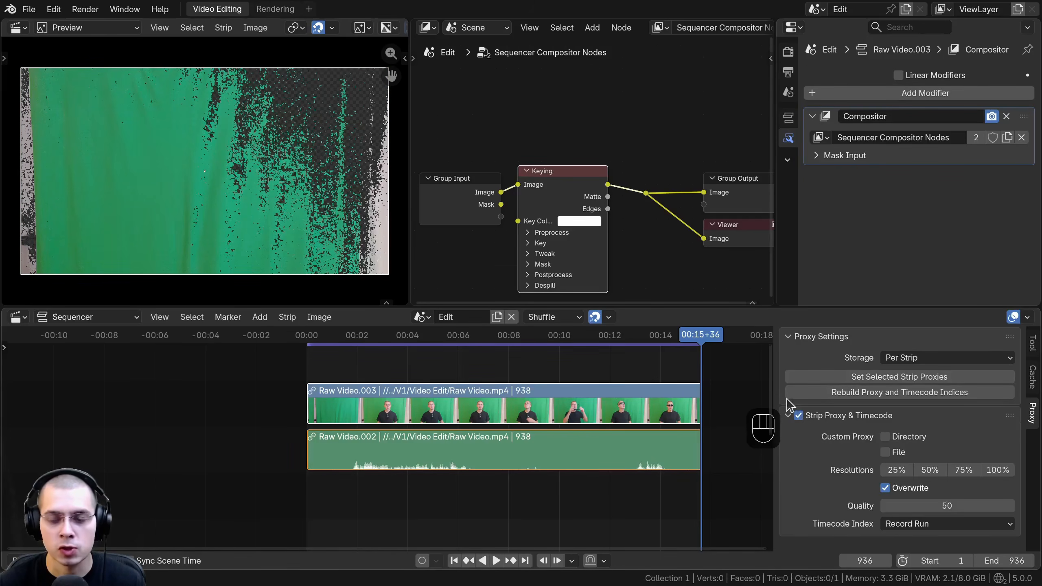
{"action": "left_click", "coordinate": [771, 387]}
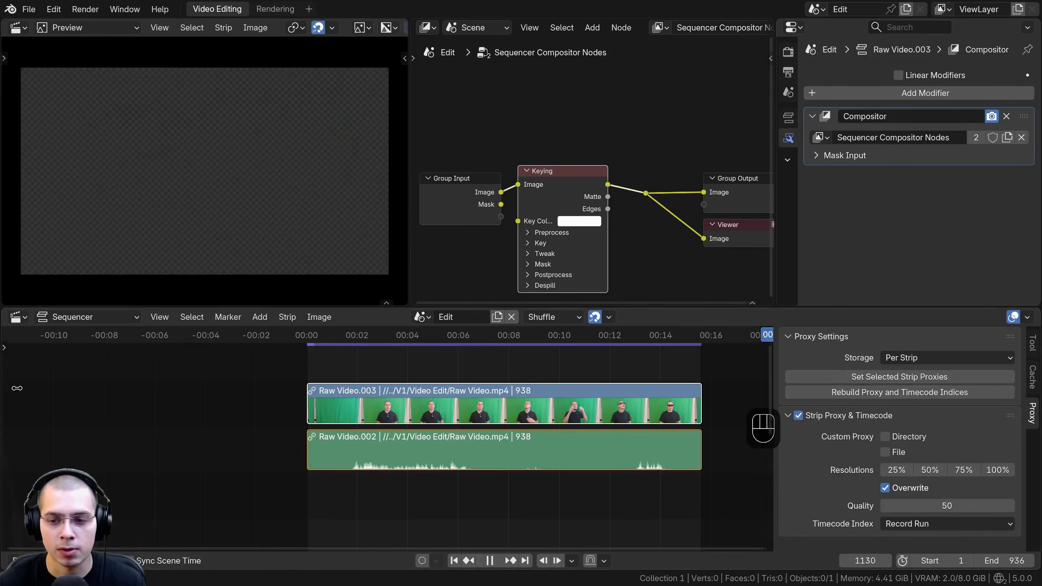
Step: Set the strip proxy to 50% resolution and quality 1, and rebuild the proxy and timecode indices
{"action": "left_click", "coordinate": [931, 470]}
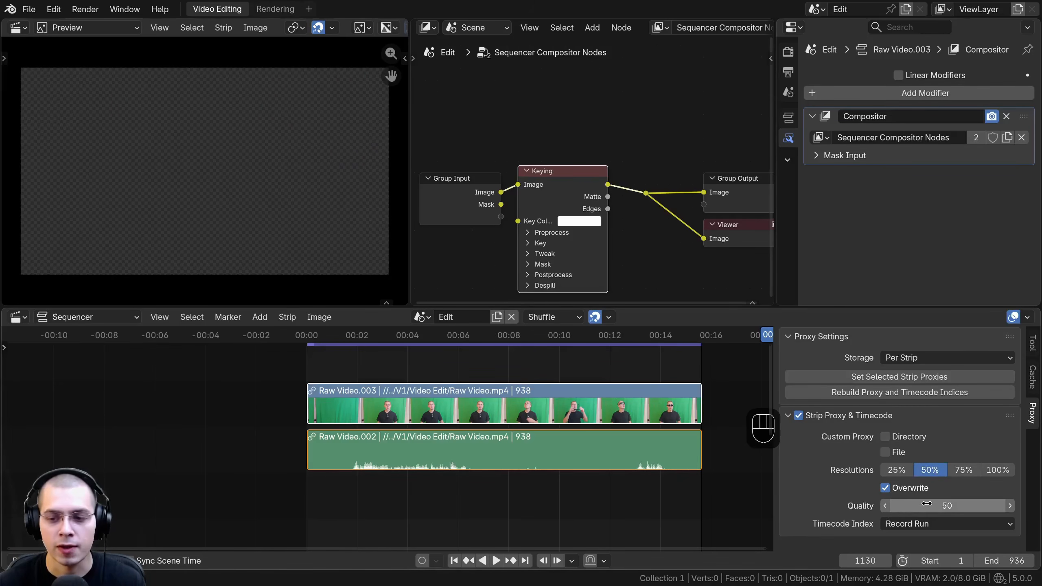
{"action": "left_click_drag", "start_coordinate": [933, 504], "coordinate": [812, 496]}
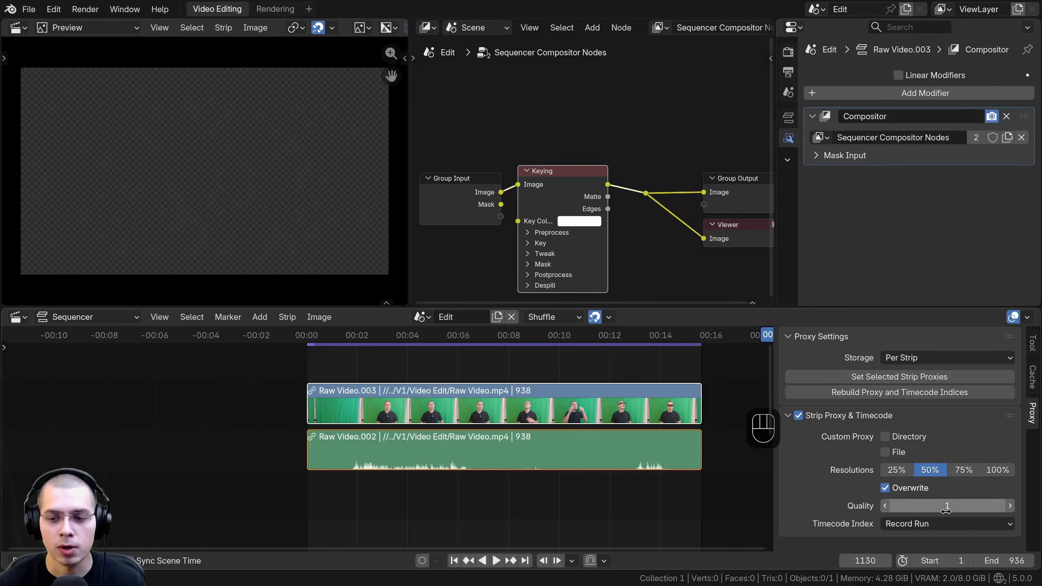
{"action": "left_click", "coordinate": [486, 337]}
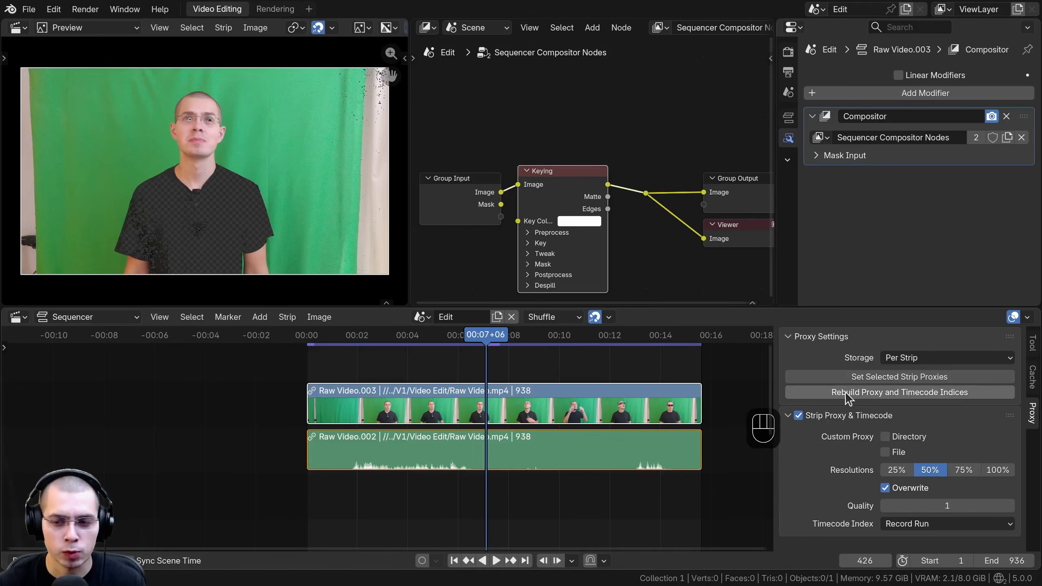
{"action": "left_click", "coordinate": [885, 394]}
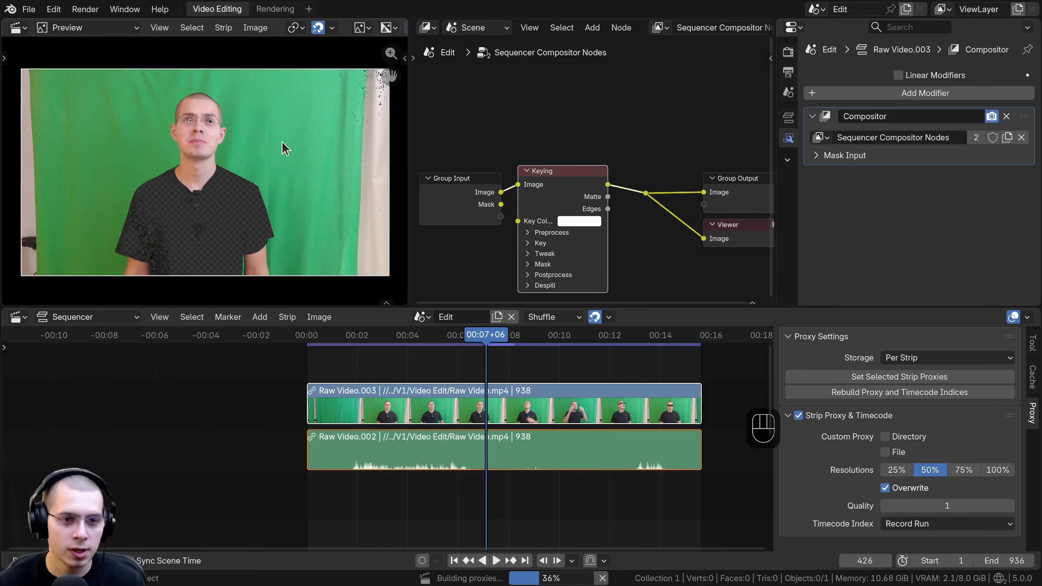
Step: Set the preview's Proxy Render Size to 50%, keeping Use Proxies enabled
{"action": "key", "text": "n"}
{"action": "key", "text": "n"}
{"action": "key", "text": "n"}
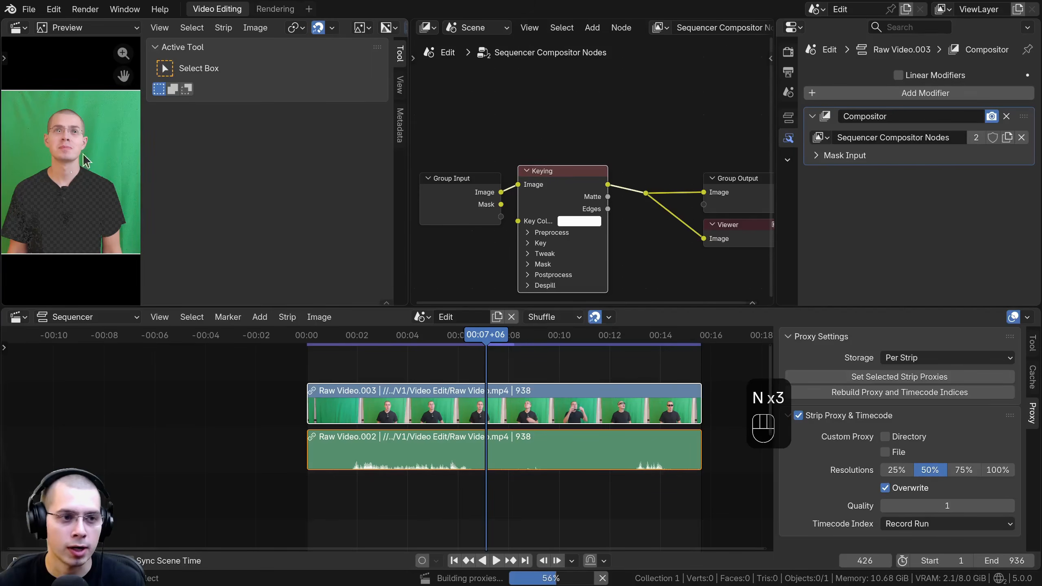
{"action": "scroll", "coordinate": [84, 160], "scroll_direction": "up", "scroll_amount": 1}
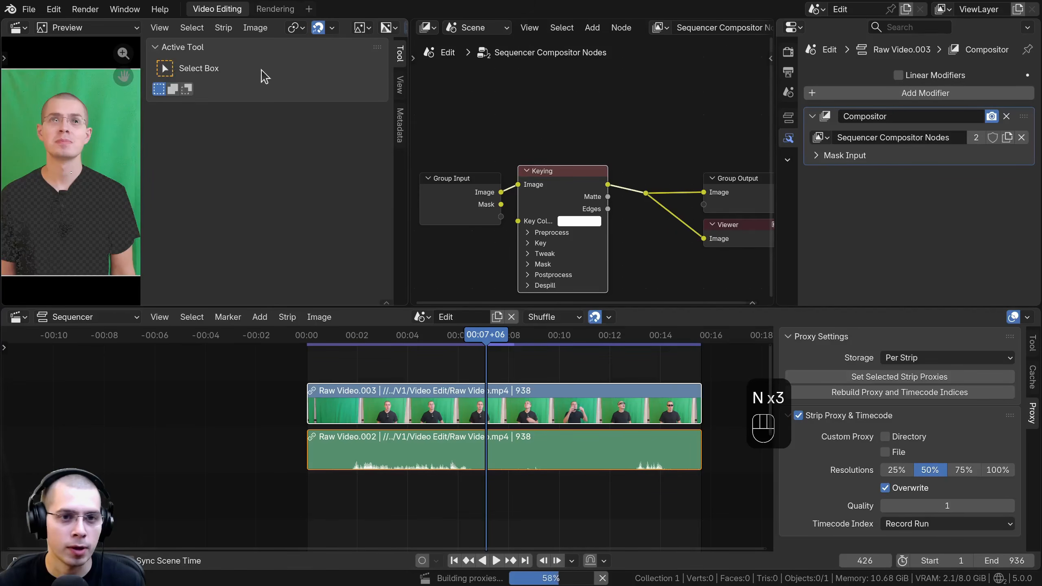
{"action": "left_click", "coordinate": [401, 86]}
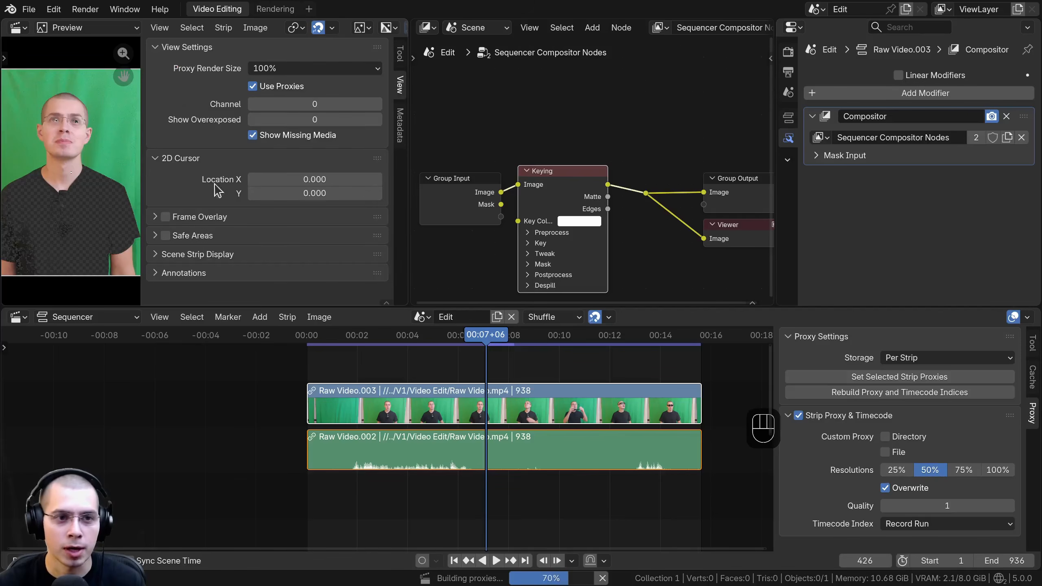
{"action": "left_click", "coordinate": [265, 69]}
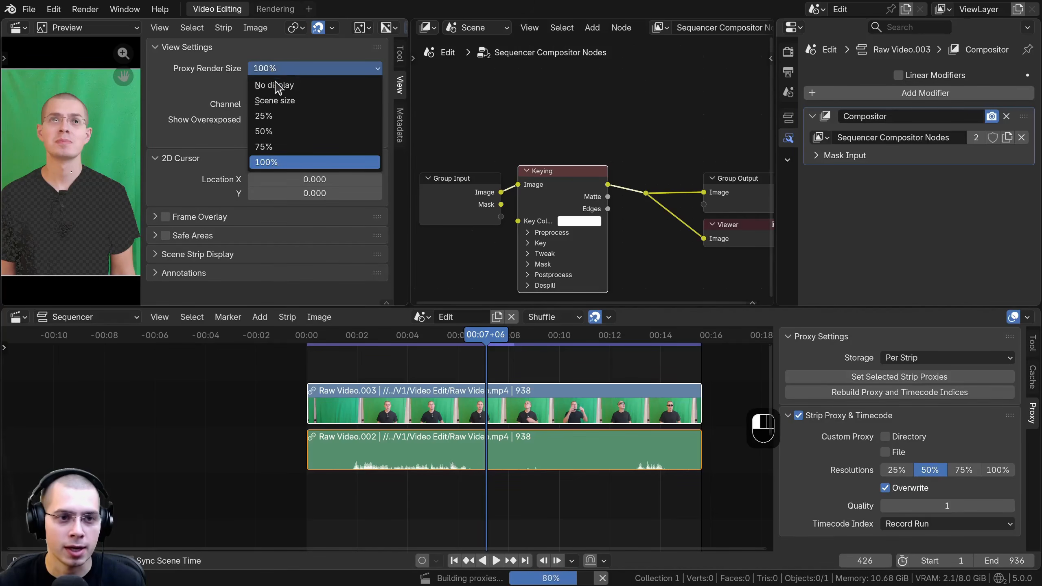
{"action": "left_click", "coordinate": [271, 131]}
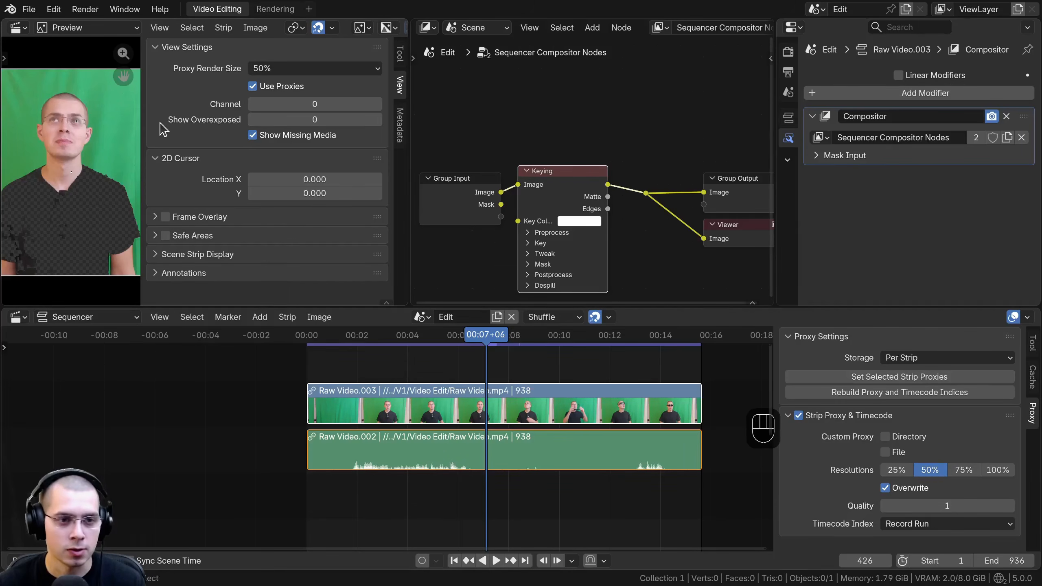
{"action": "key", "text": "n"}
Step: Play the sequence to check how smoothly the proxied footage runs
{"action": "middle_click_drag", "start_coordinate": [458, 365], "coordinate": [467, 372]}
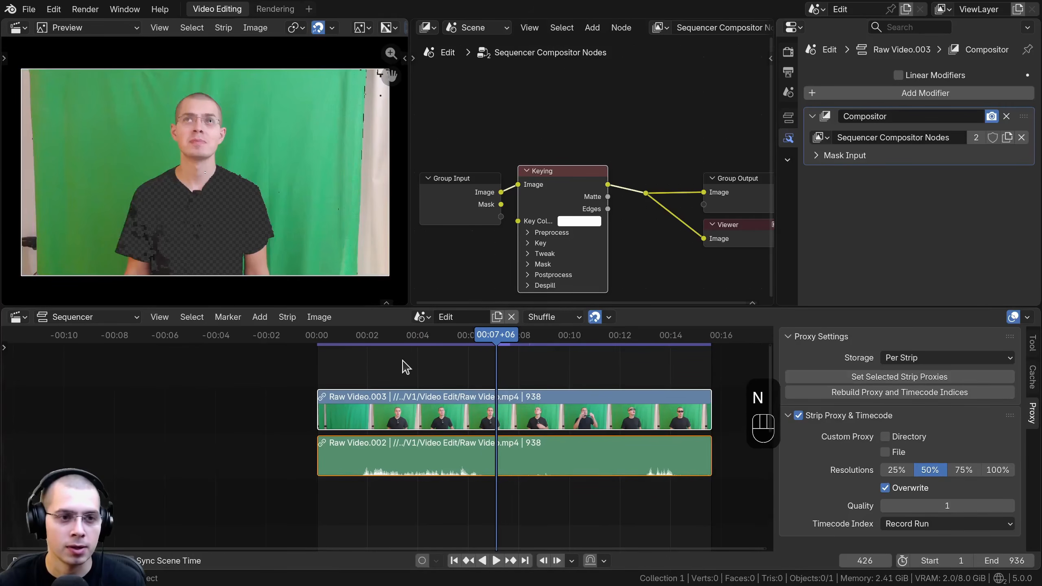
{"action": "key", "text": "space"}
{"action": "key", "text": "space"}
{"action": "key", "text": "space"}
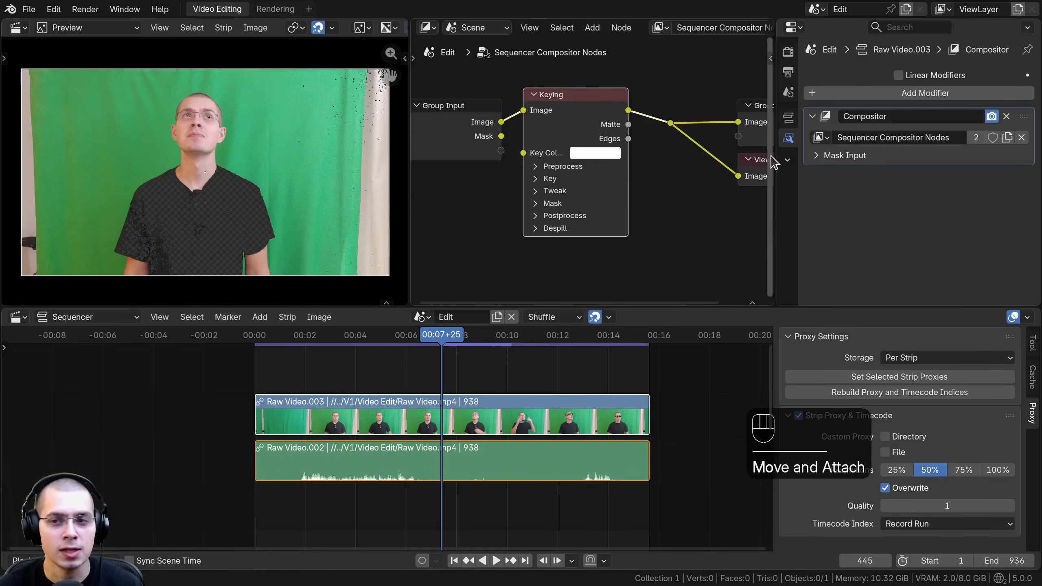
Step: Try a manually mixed green as the Keying node's key color, with hue 0.342, saturation 1.000 and value 0.418
{"action": "left_click_drag", "start_coordinate": [776, 158], "coordinate": [794, 155]}
{"action": "scroll", "coordinate": [535, 159], "scroll_direction": "up", "scroll_amount": 2}
{"action": "left_click_drag", "start_coordinate": [514, 119], "coordinate": [479, 123]}
{"action": "left_click", "coordinate": [582, 153]}
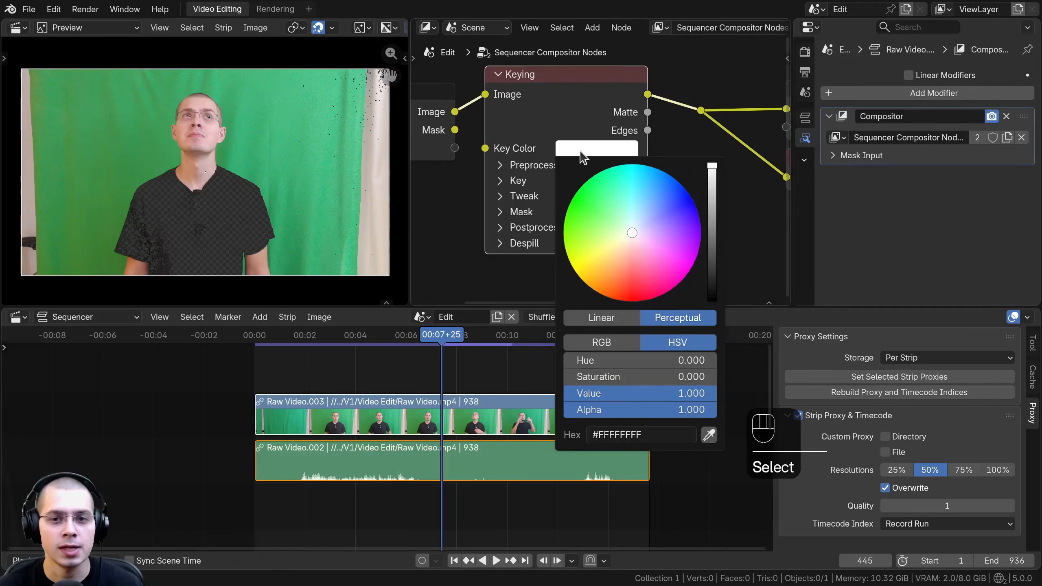
{"action": "left_click_drag", "start_coordinate": [631, 233], "coordinate": [576, 197]}
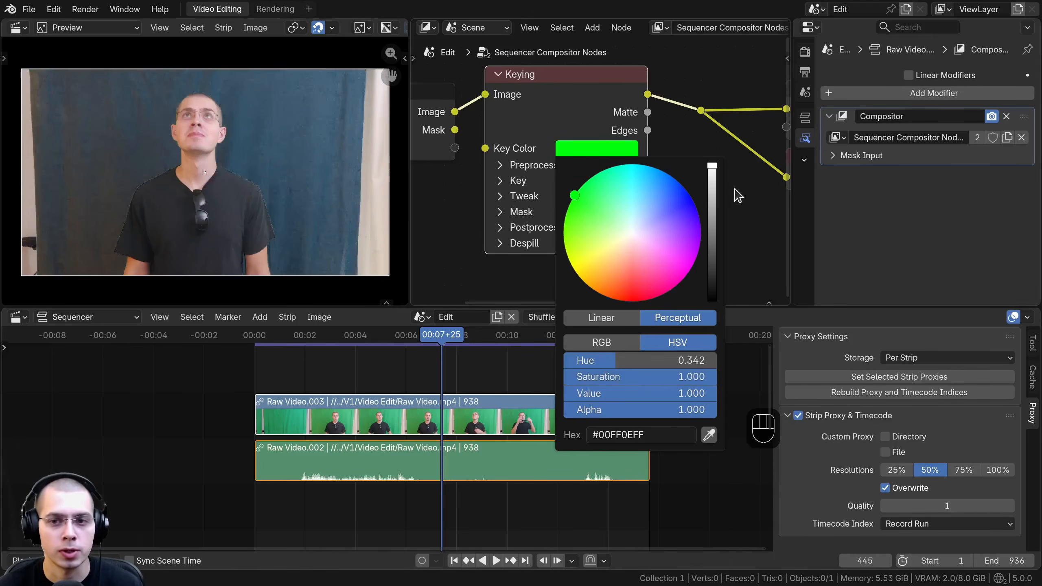
{"action": "left_click_drag", "start_coordinate": [712, 168], "coordinate": [712, 233]}
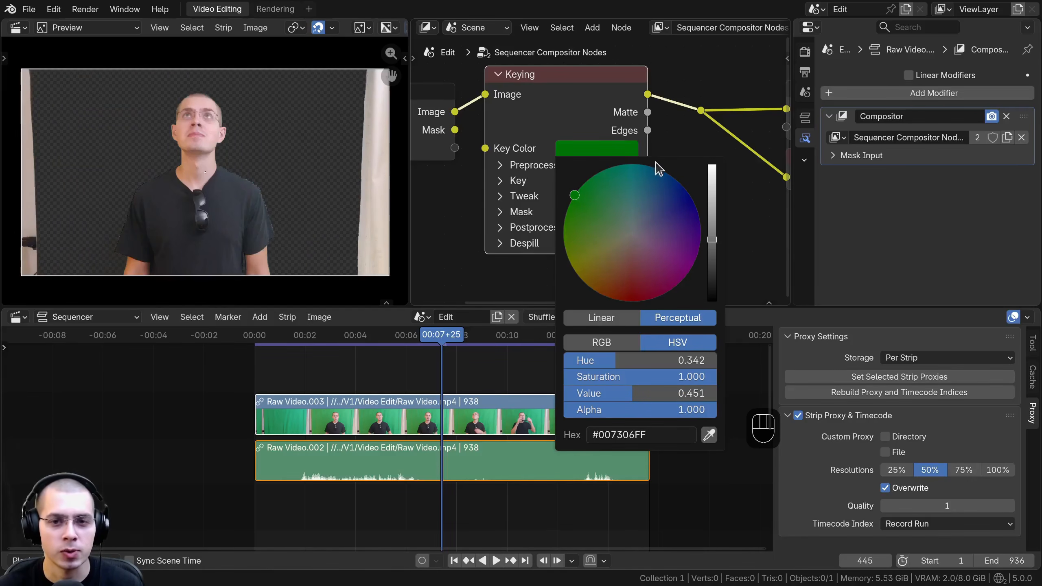
{"action": "left_click_drag", "start_coordinate": [712, 239], "coordinate": [713, 244]}
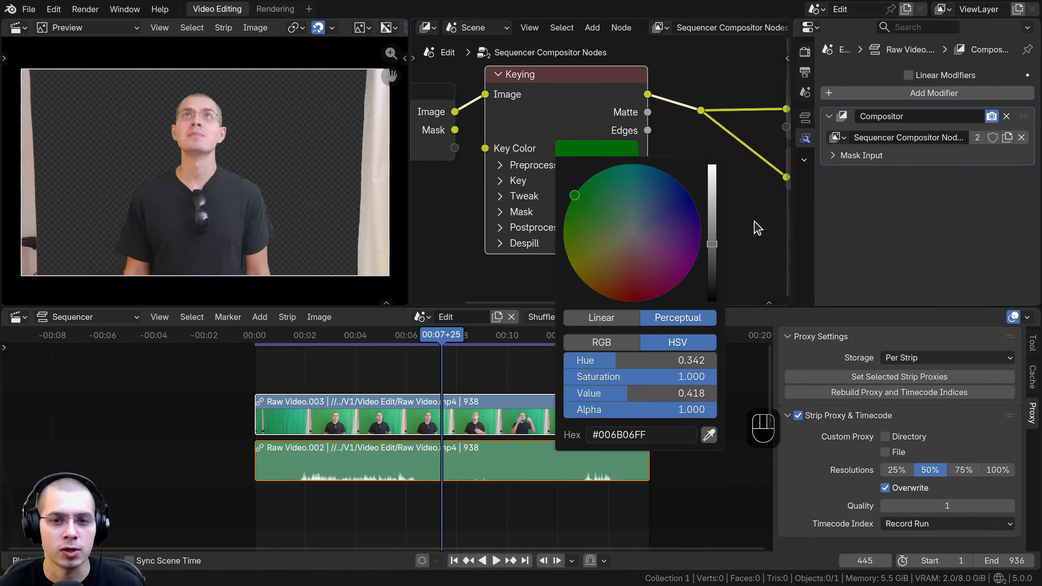
{"action": "key", "text": "Escape"}
Step: Mute the Keying node, sample its key color from the green backdrop beside the person's head, and unmute the node
{"action": "left_click", "coordinate": [546, 94]}
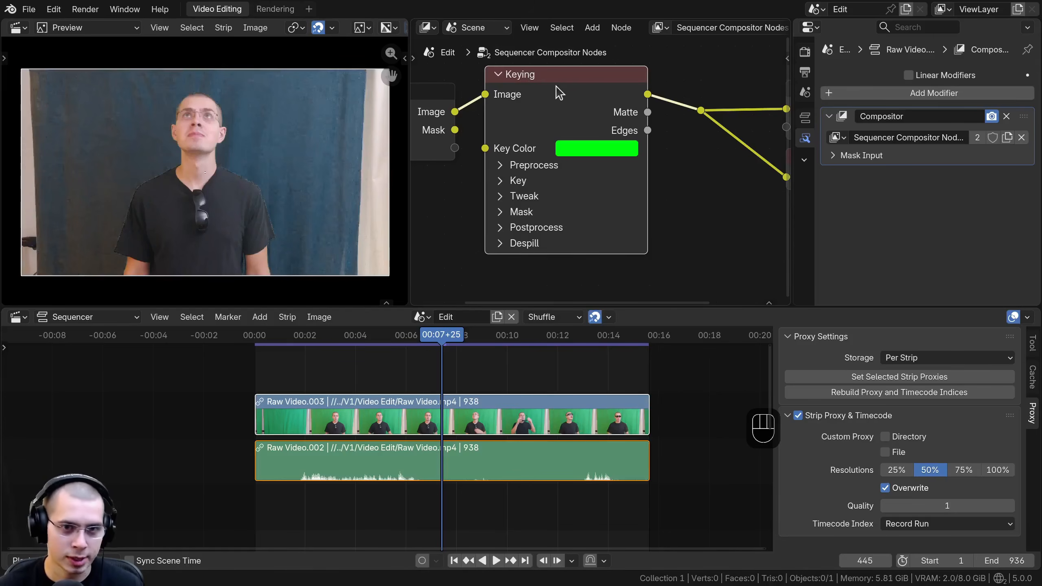
{"action": "key", "text": "m"}
{"action": "left_click_drag", "start_coordinate": [562, 105], "coordinate": [570, 108]}
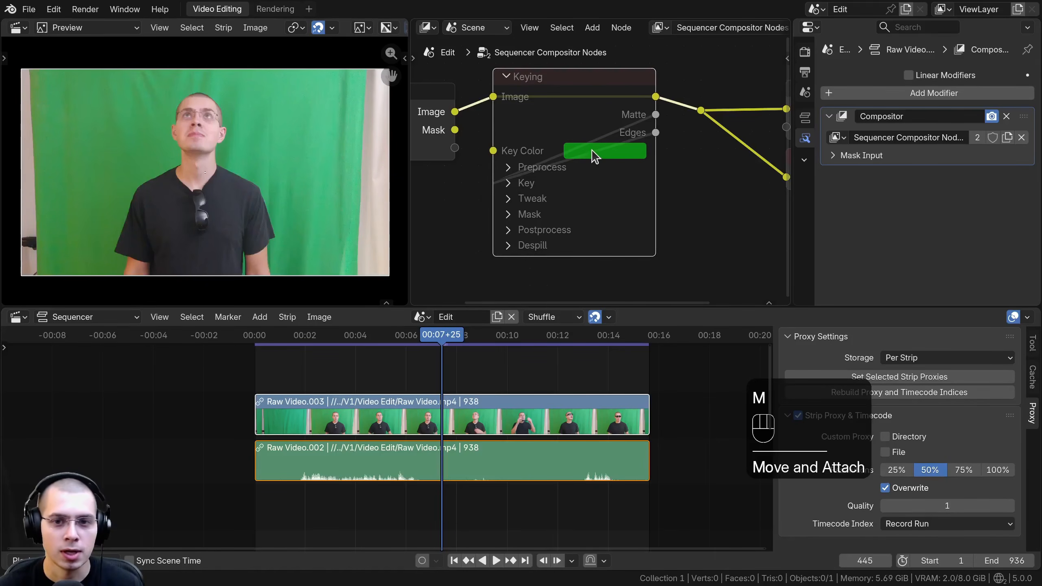
{"action": "left_click", "coordinate": [594, 156]}
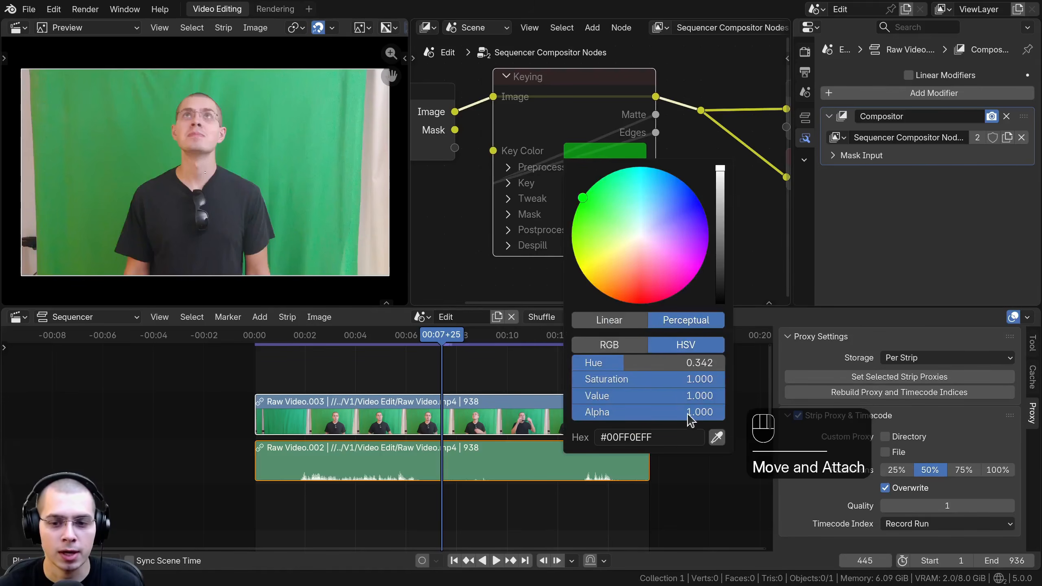
{"action": "left_click", "coordinate": [717, 438]}
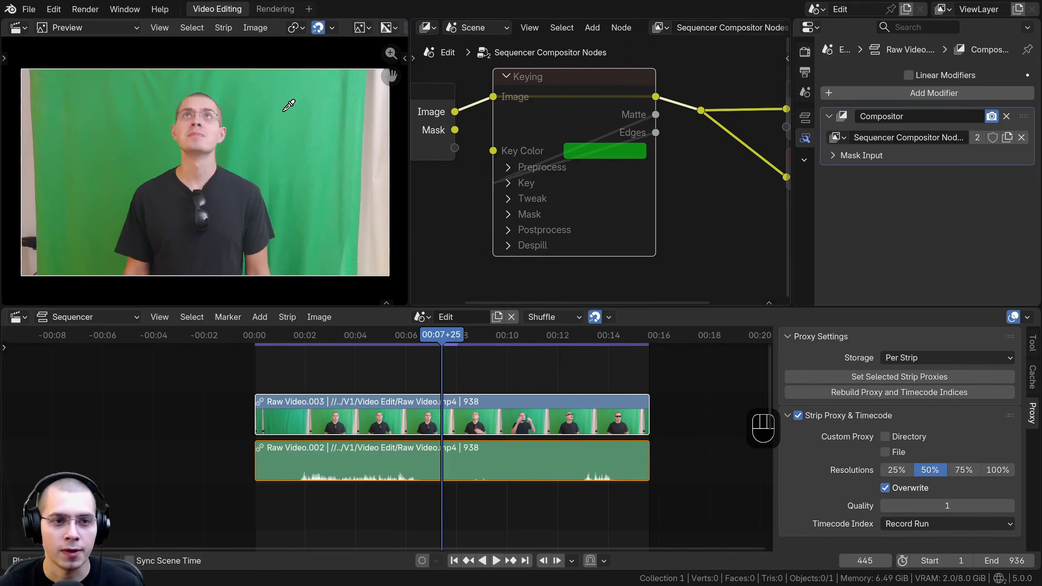
{"action": "left_click", "coordinate": [264, 115]}
{"action": "left_click", "coordinate": [607, 153]}
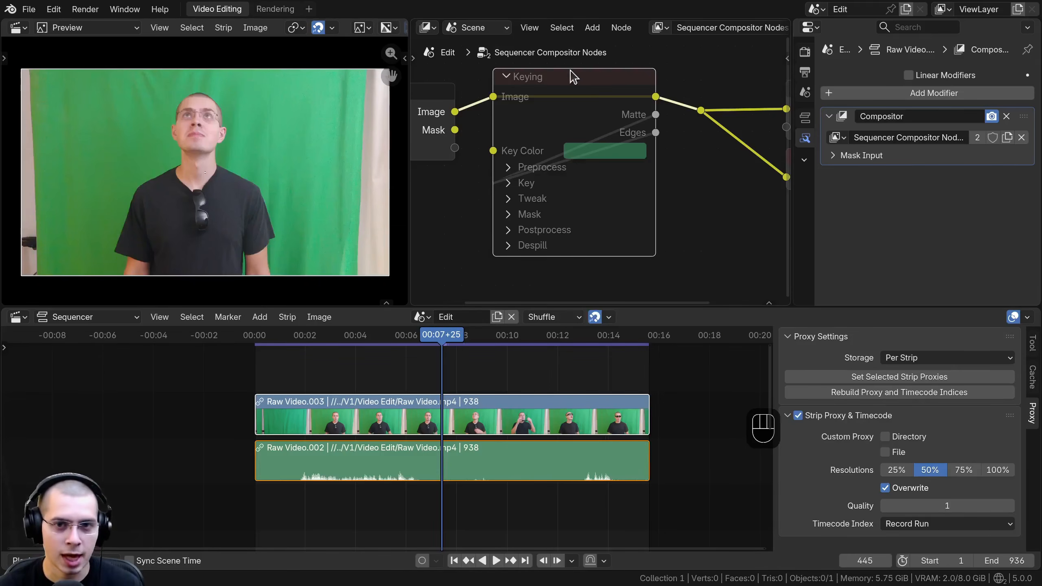
{"action": "key", "text": "m"}
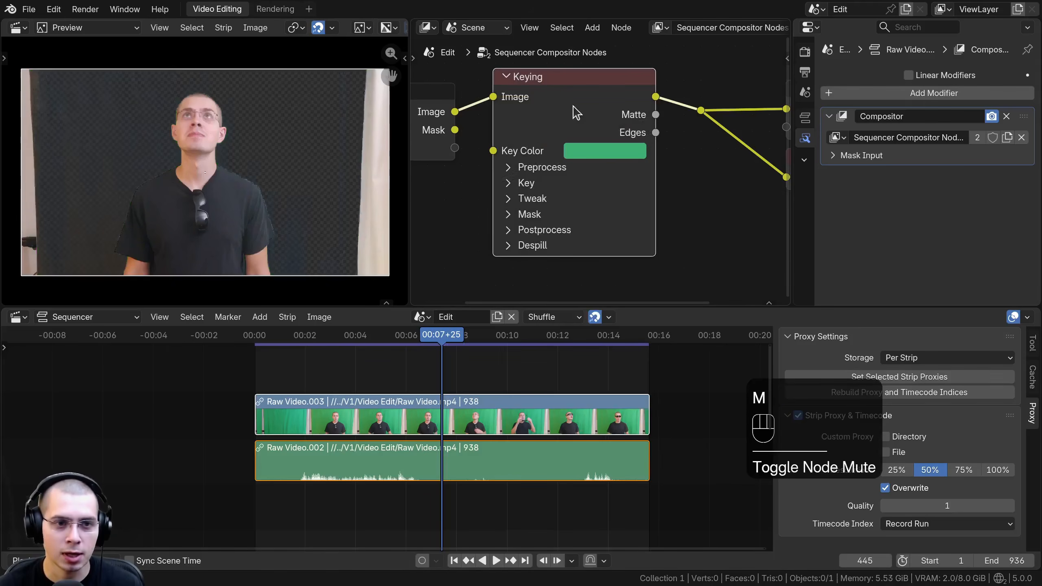
Step: Fine-tune the brightness of the sampled key color, setting its value to 0.610
{"action": "left_click", "coordinate": [586, 152]}
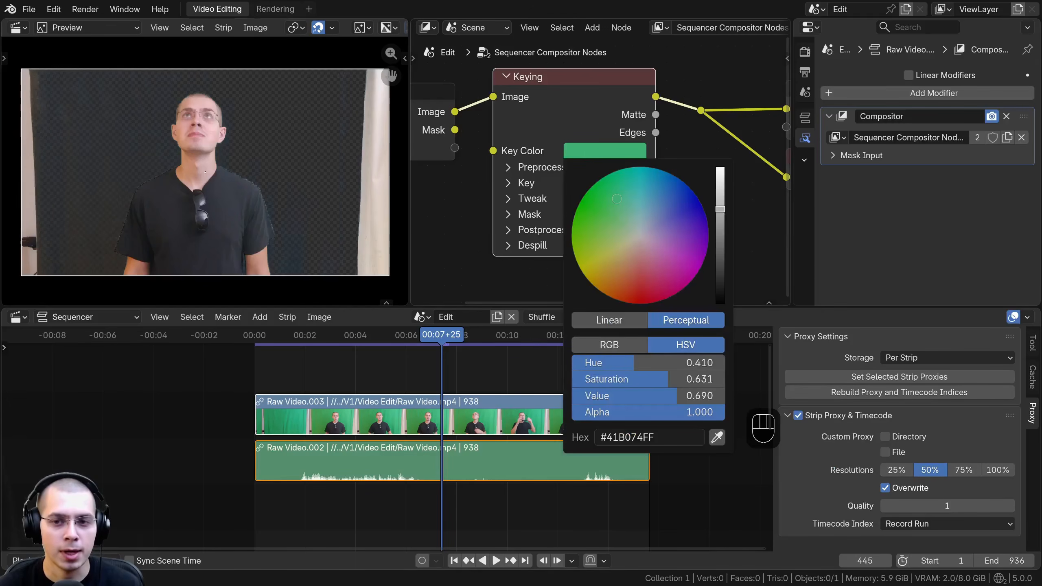
{"action": "scroll", "coordinate": [720, 290], "scroll_direction": "down", "scroll_amount": 2}
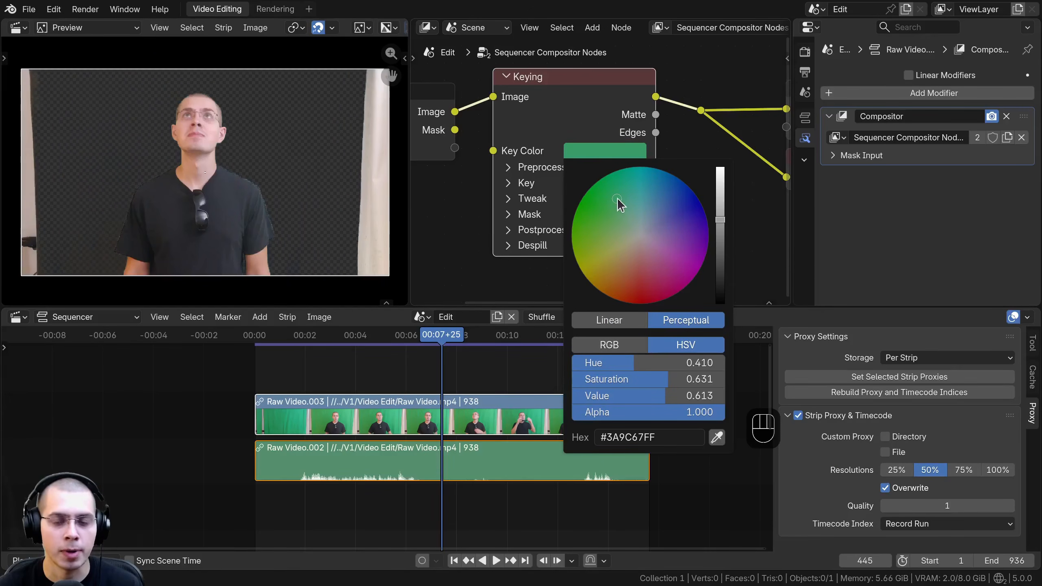
{"action": "mouse_move", "coordinate": [617, 198]}
{"action": "left_mouse_down"}
{"action": "mouse_move", "coordinate": [599, 183]}
{"action": "mouse_move", "coordinate": [617, 198]}
{"action": "left_mouse_up"}
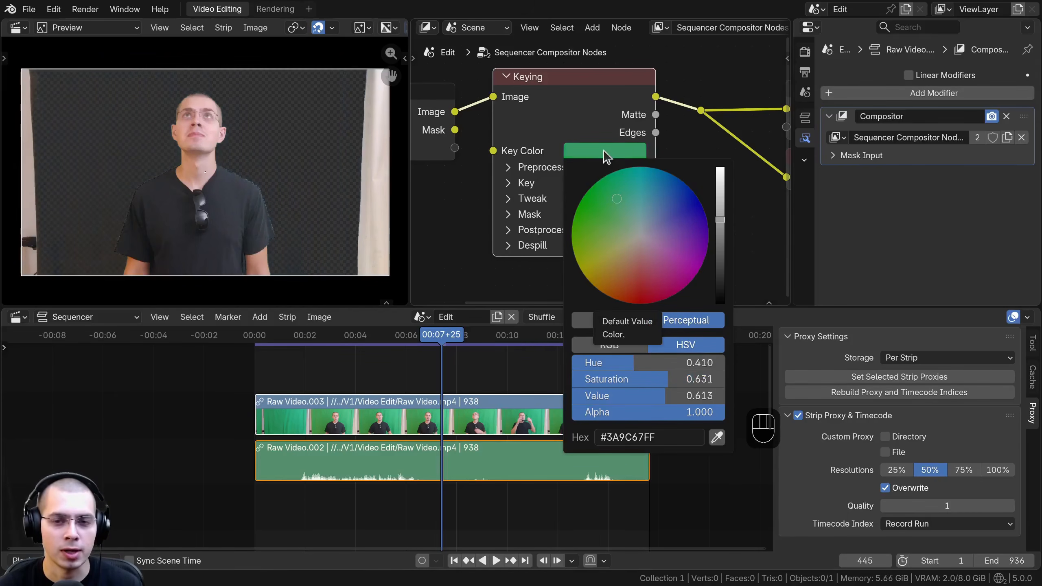
{"action": "left_click_drag", "start_coordinate": [720, 221], "coordinate": [721, 204]}
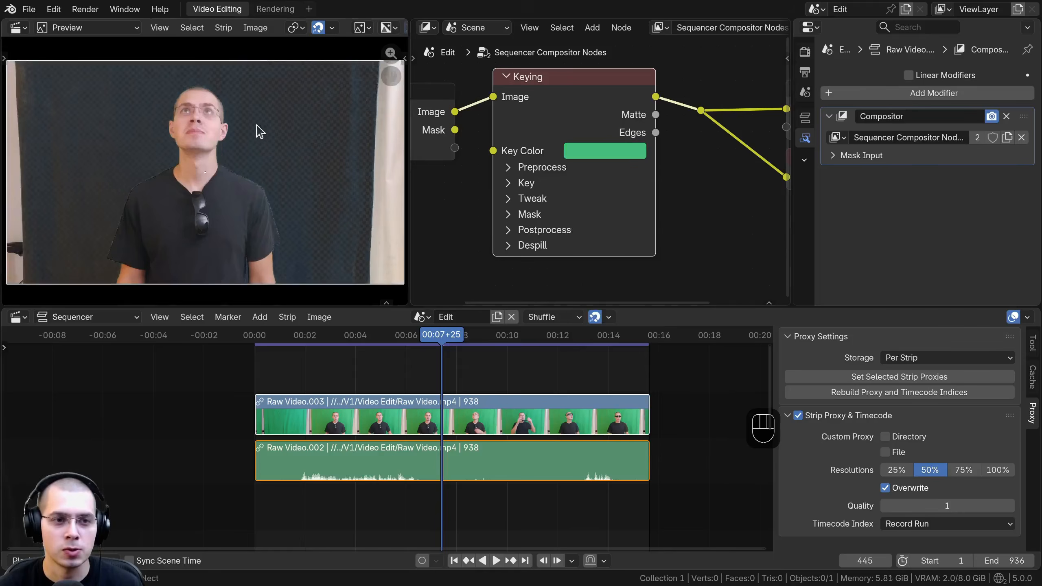
{"action": "scroll", "coordinate": [246, 148], "scroll_direction": "up", "scroll_amount": 5}
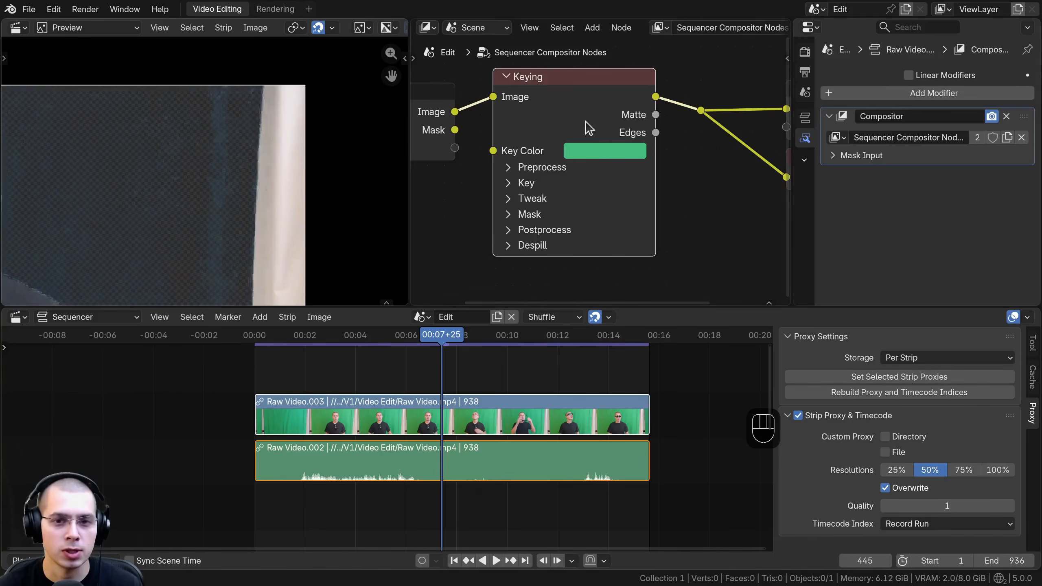
{"action": "left_click", "coordinate": [590, 166]}
{"action": "left_click", "coordinate": [590, 156]}
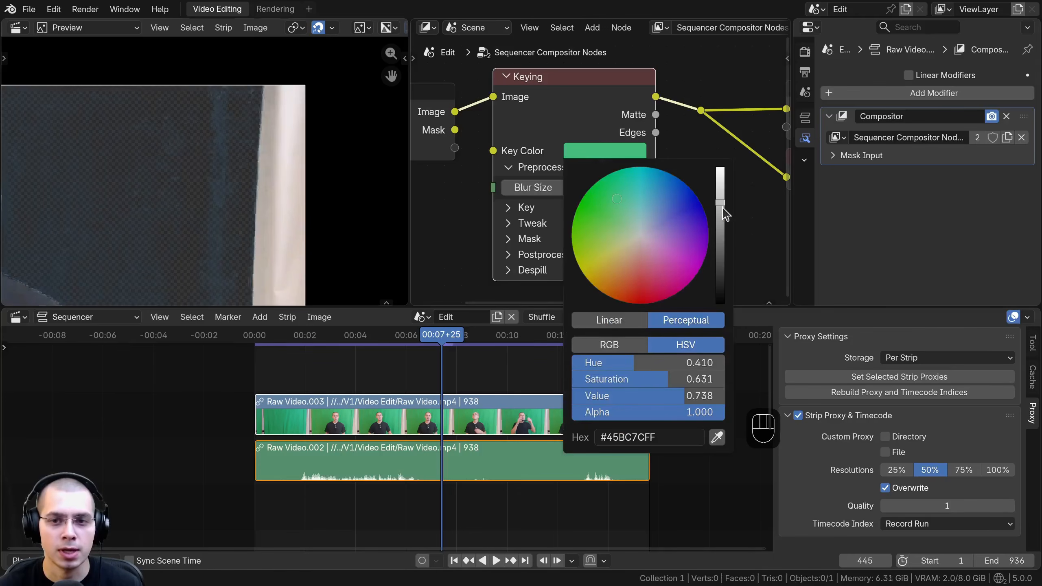
{"action": "left_click_drag", "start_coordinate": [721, 214], "coordinate": [721, 218]}
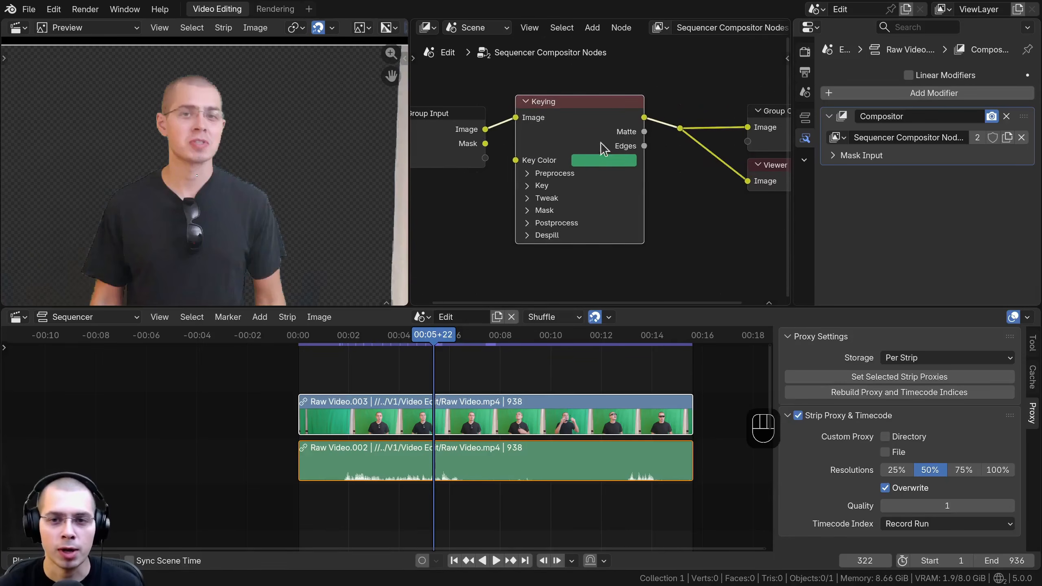
Step: Link the Keying node's Matte output to the reroute point and examine the black-and-white matte around the person
{"action": "scroll", "coordinate": [617, 152], "scroll_direction": "up", "scroll_amount": 2}
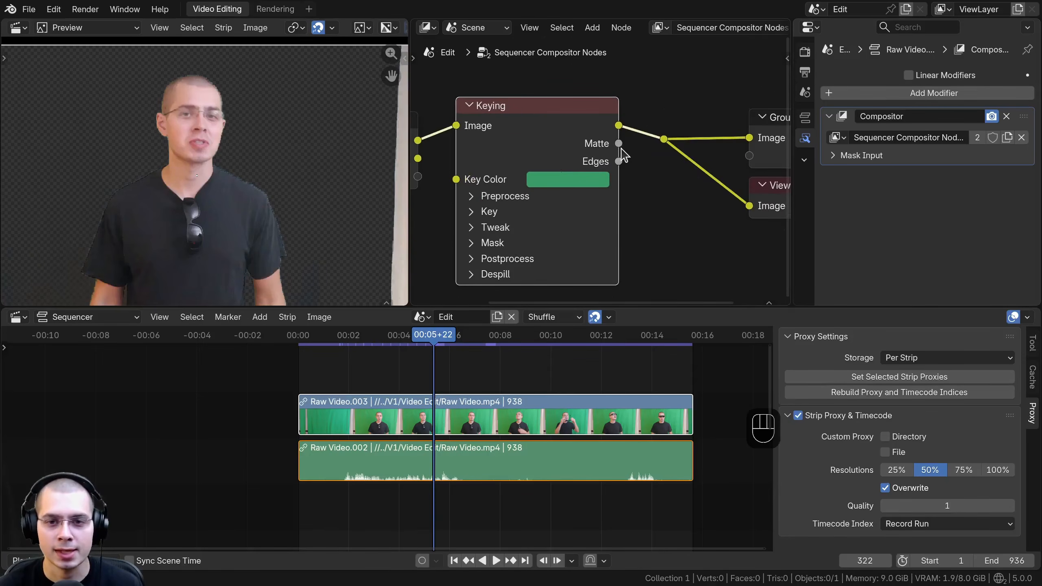
{"action": "left_click_drag", "start_coordinate": [618, 143], "coordinate": [664, 141]}
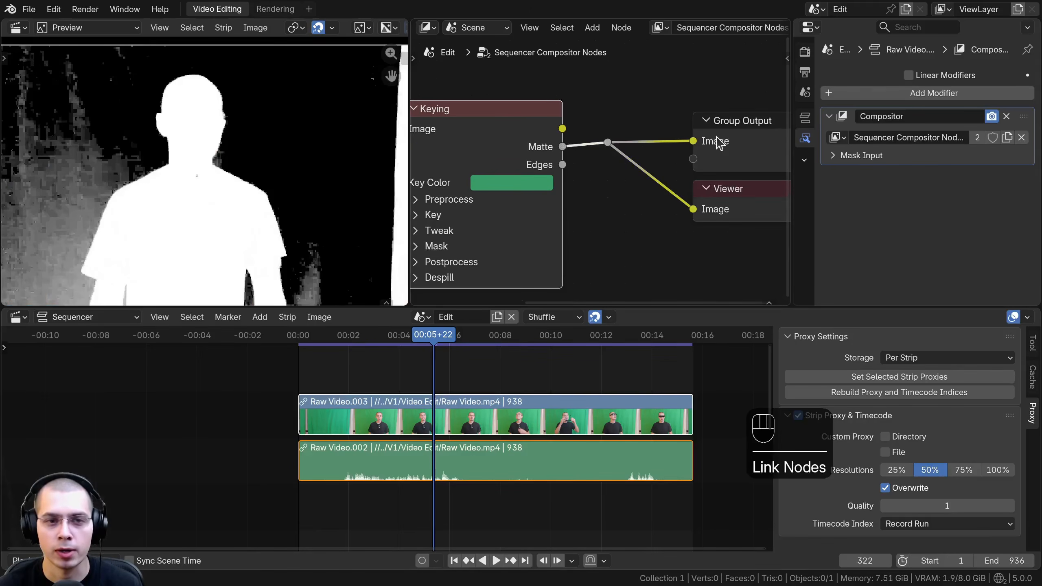
{"action": "middle_click_drag", "start_coordinate": [189, 159], "coordinate": [277, 129]}
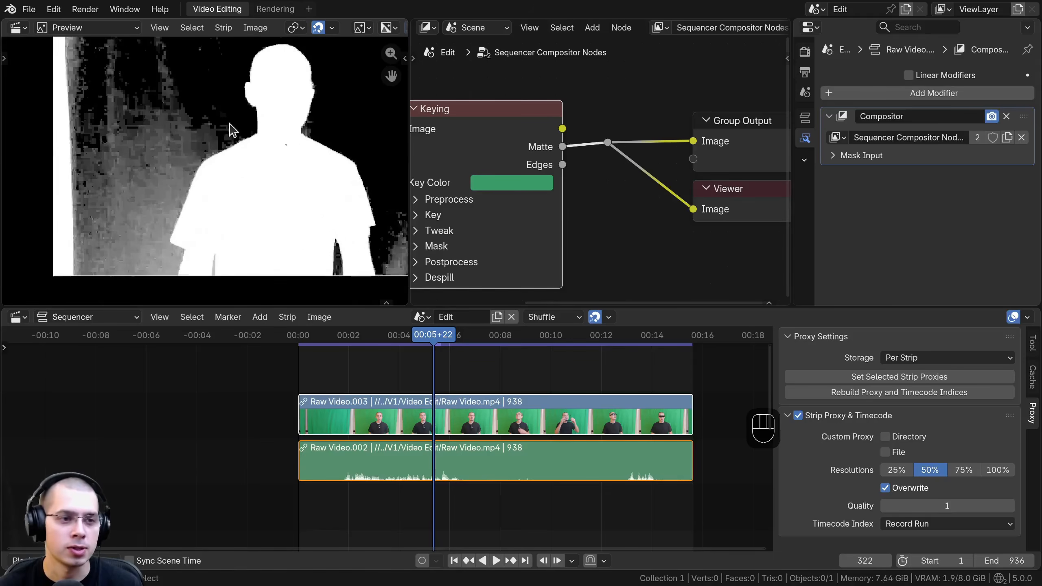
{"action": "middle_click_drag", "start_coordinate": [210, 47], "coordinate": [176, 103]}
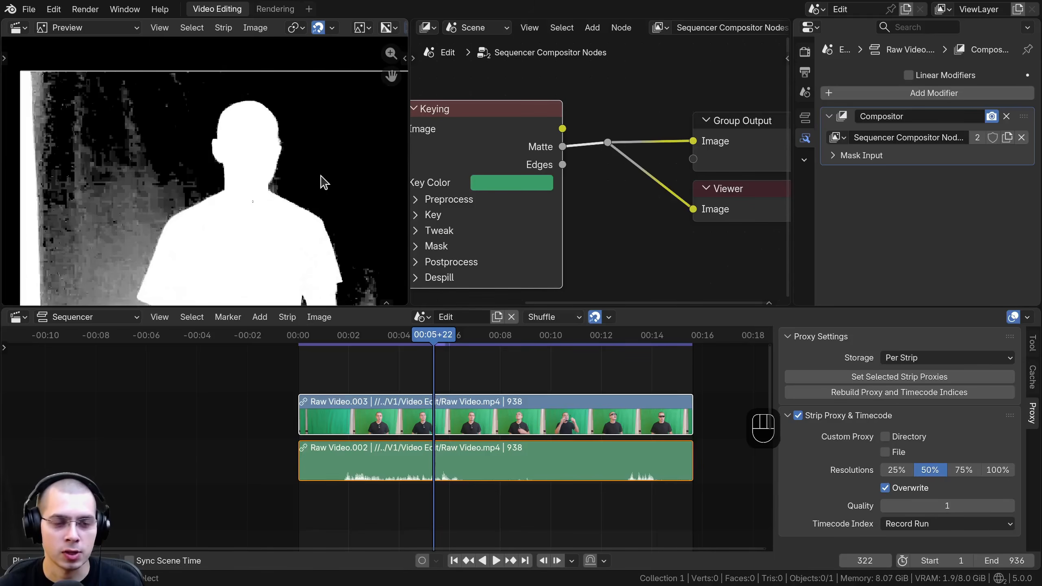
{"action": "left_click_drag", "start_coordinate": [519, 135], "coordinate": [525, 138]}
{"action": "middle_click_drag", "start_coordinate": [532, 144], "coordinate": [553, 130]}
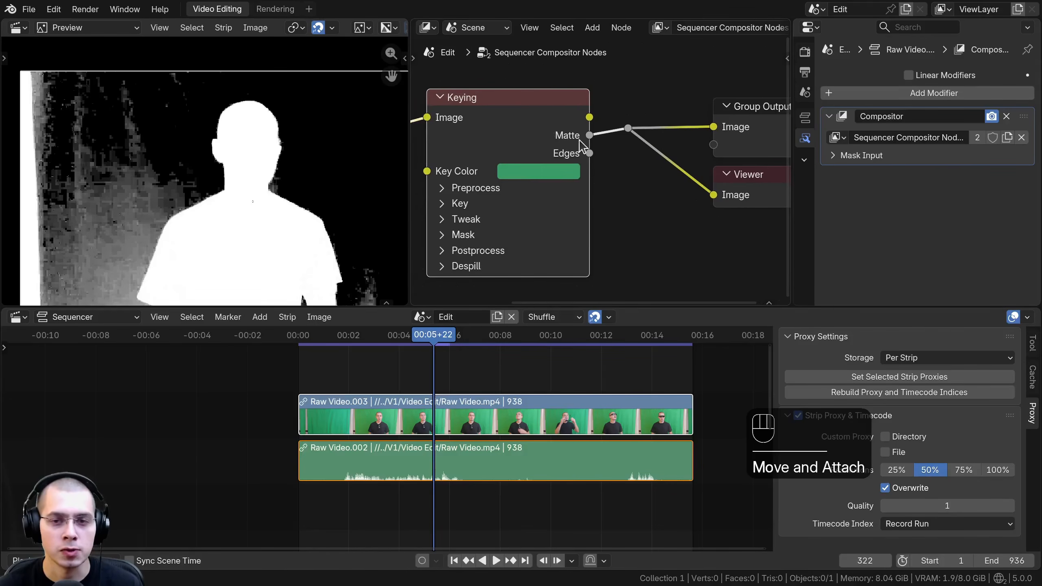
{"action": "middle_click_drag", "start_coordinate": [135, 159], "coordinate": [204, 100]}
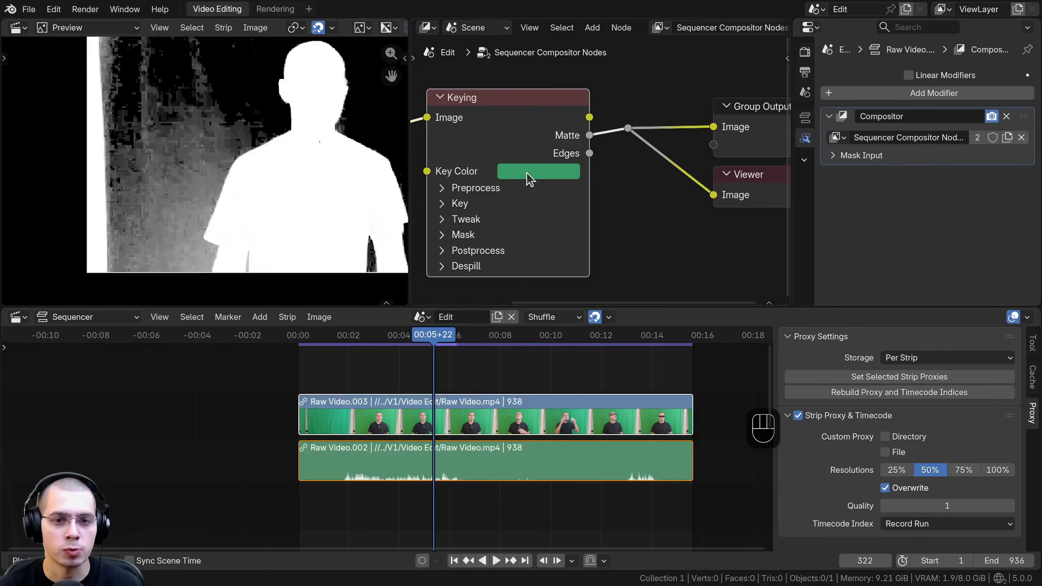
{"action": "scroll", "coordinate": [233, 199], "scroll_direction": "down", "scroll_amount": 3}
{"action": "middle_click_drag", "start_coordinate": [206, 143], "coordinate": [172, 151]}
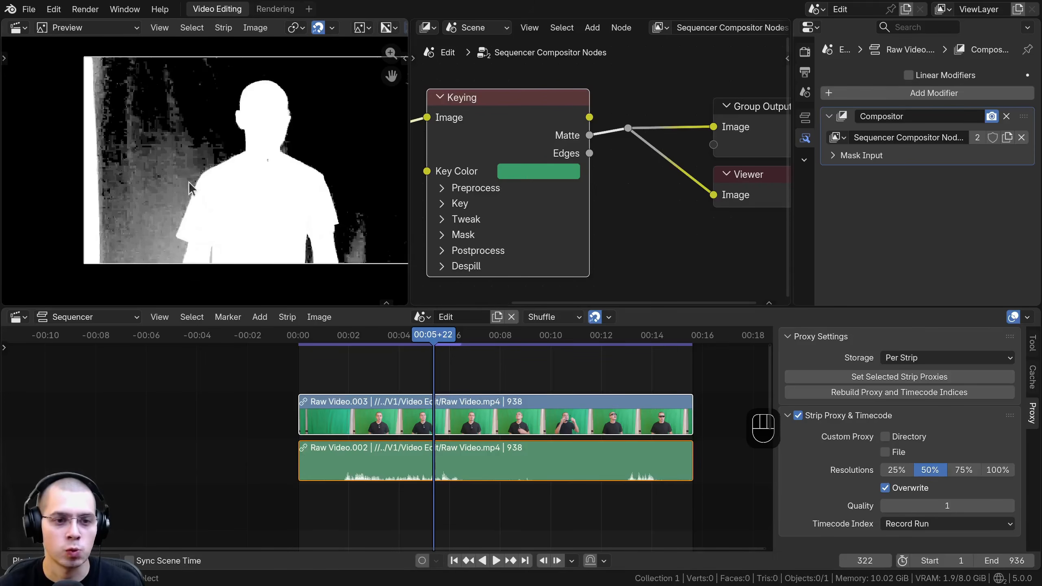
Step: Darken the Keying node's key color to a value of 0.541 and play the clip to check the matte
{"action": "left_click", "coordinate": [539, 181]}
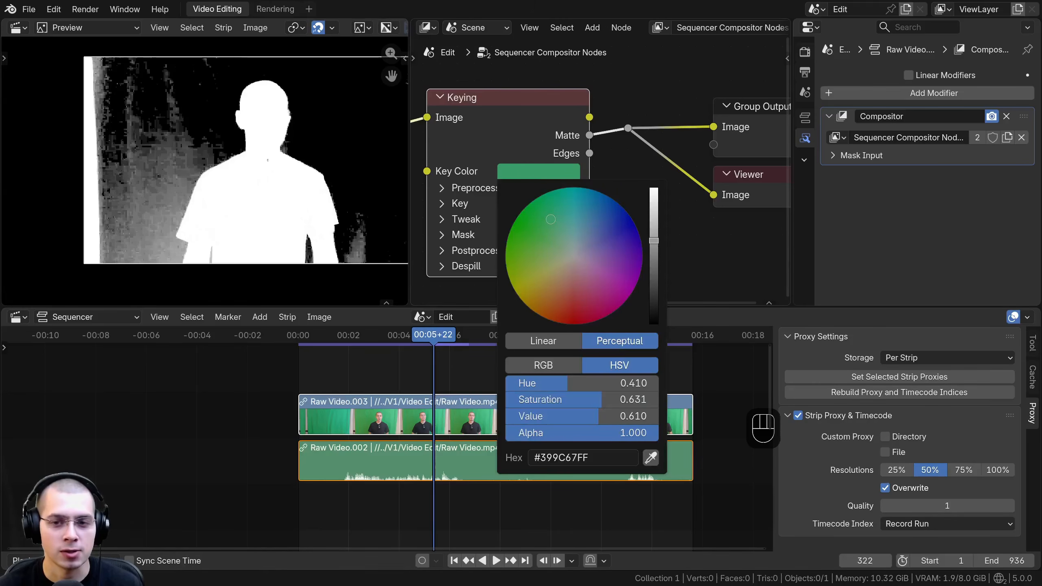
{"action": "left_click_drag", "start_coordinate": [654, 240], "coordinate": [650, 265]}
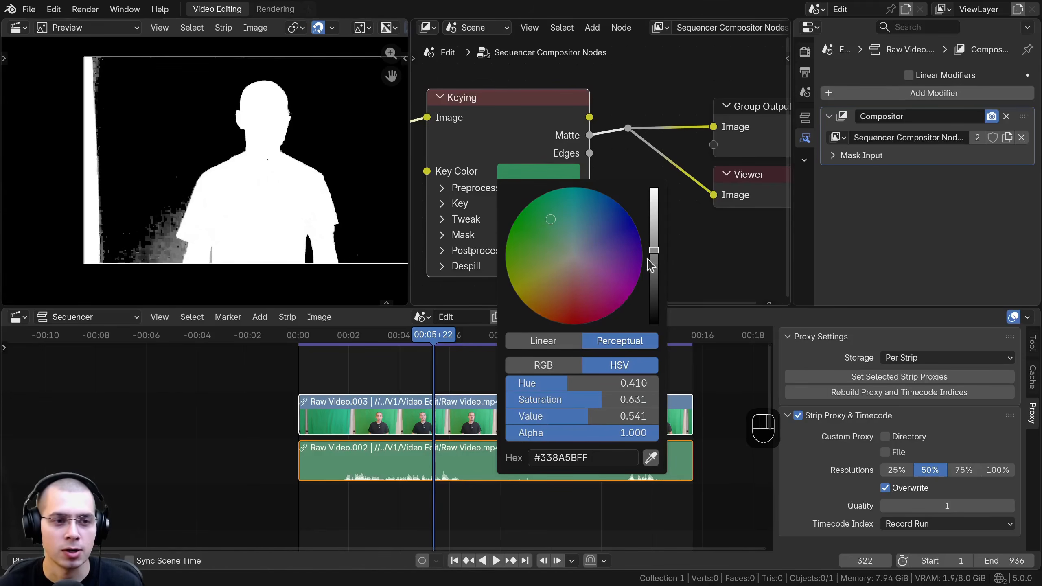
{"action": "key", "text": "space"}
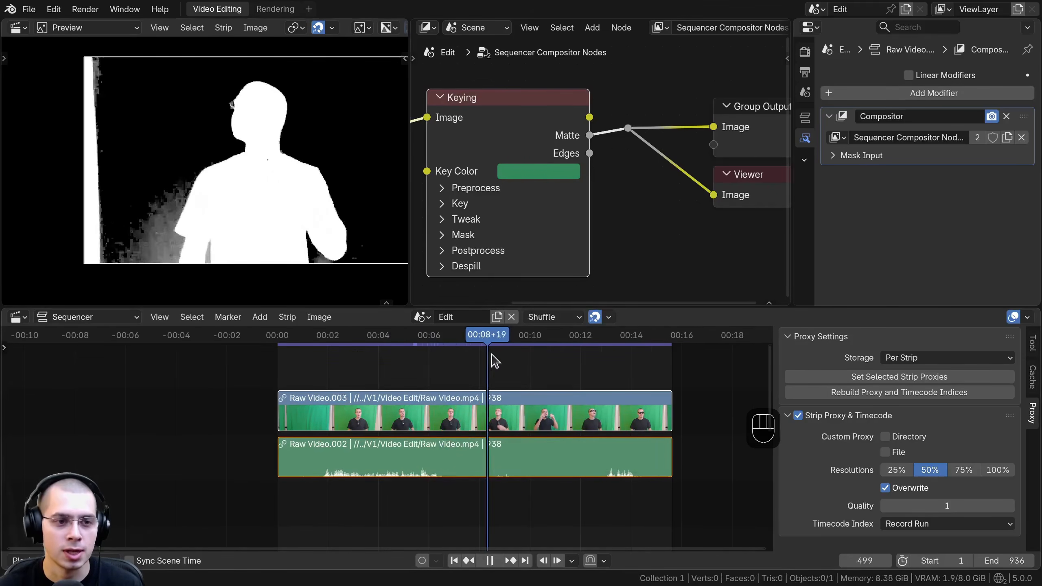
{"action": "key", "text": "space"}
Step: Look through the Keying node's collapsed setting groups and expand the Tweak group
{"action": "left_click", "coordinate": [478, 195]}
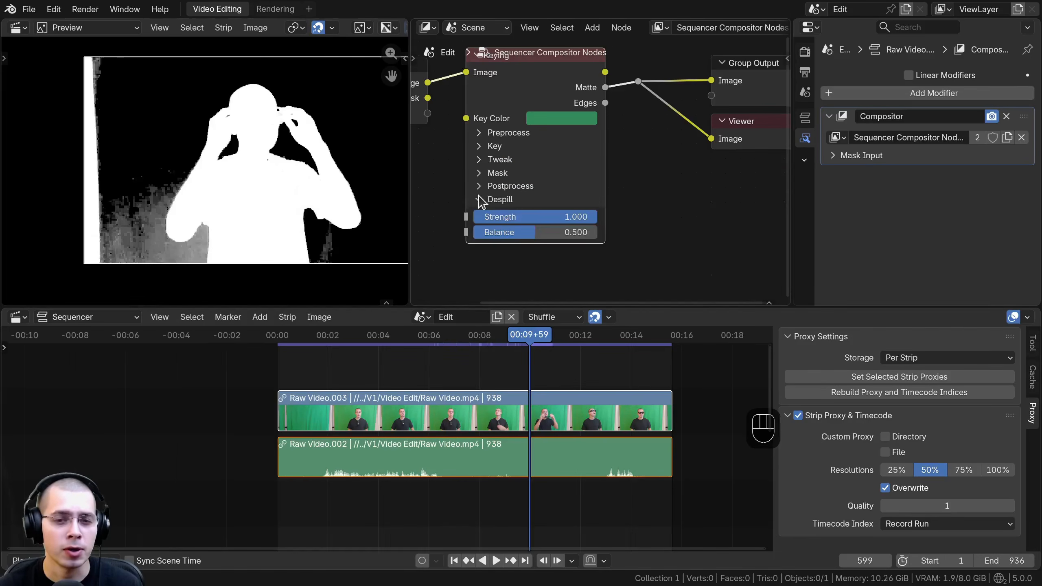
{"action": "left_click", "coordinate": [479, 195]}
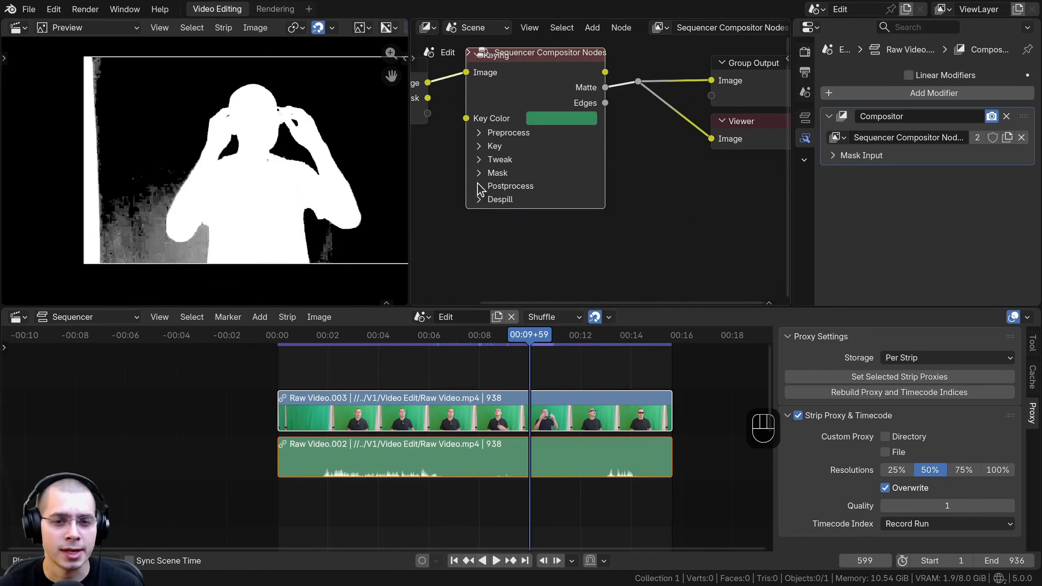
{"action": "left_click", "coordinate": [478, 183]}
{"action": "left_click", "coordinate": [478, 186]}
{"action": "left_click", "coordinate": [478, 173]}
{"action": "left_click", "coordinate": [478, 173]}
{"action": "left_click", "coordinate": [478, 159]}
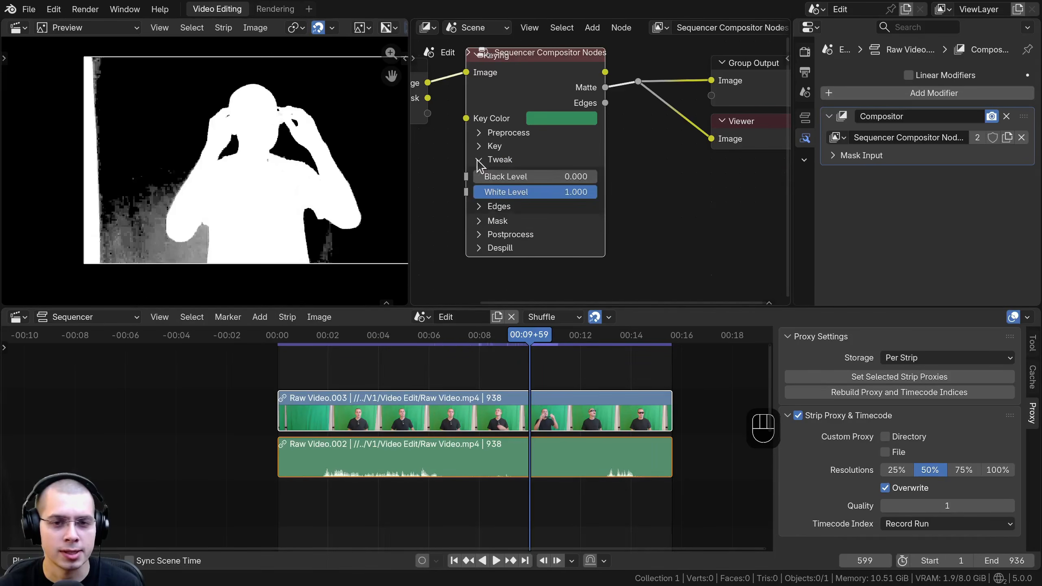
{"action": "left_click", "coordinate": [477, 159]}
{"action": "left_click", "coordinate": [477, 159]}
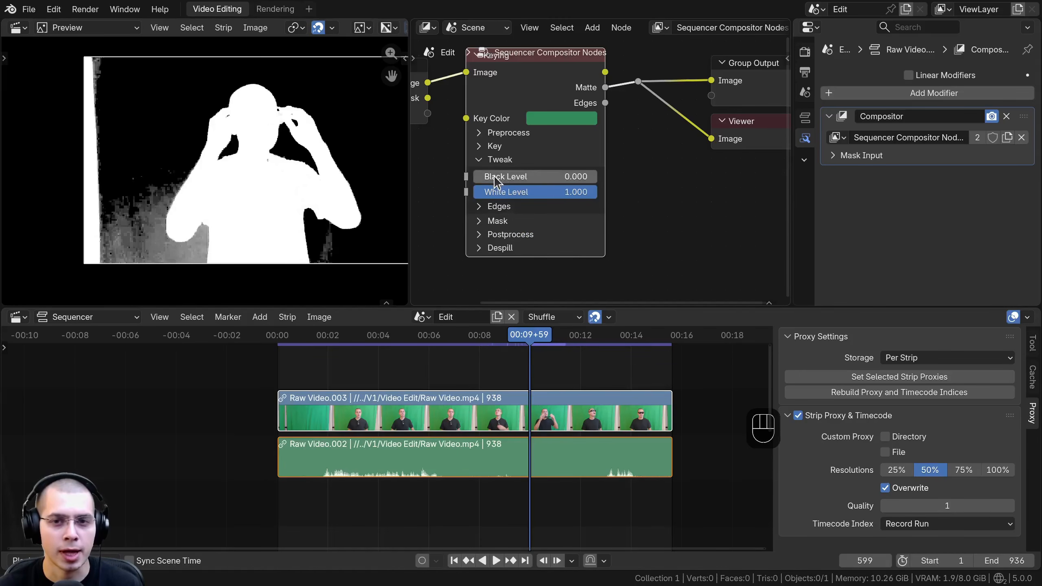
Step: Raise the Keying node's Black Level to 0.270 while checking the gray matte area between the arm and torso
{"action": "mouse_move", "coordinate": [494, 177]}
{"action": "left_mouse_down"}
{"action": "mouse_move", "coordinate": [513, 176]}
{"action": "mouse_move", "coordinate": [502, 177]}
{"action": "left_mouse_up"}
{"action": "scroll", "coordinate": [206, 216], "scroll_direction": "up", "scroll_amount": 4}
{"action": "middle_click_drag", "start_coordinate": [185, 234], "coordinate": [174, 152]}
{"action": "scroll", "coordinate": [174, 152], "scroll_direction": "up", "scroll_amount": 8}
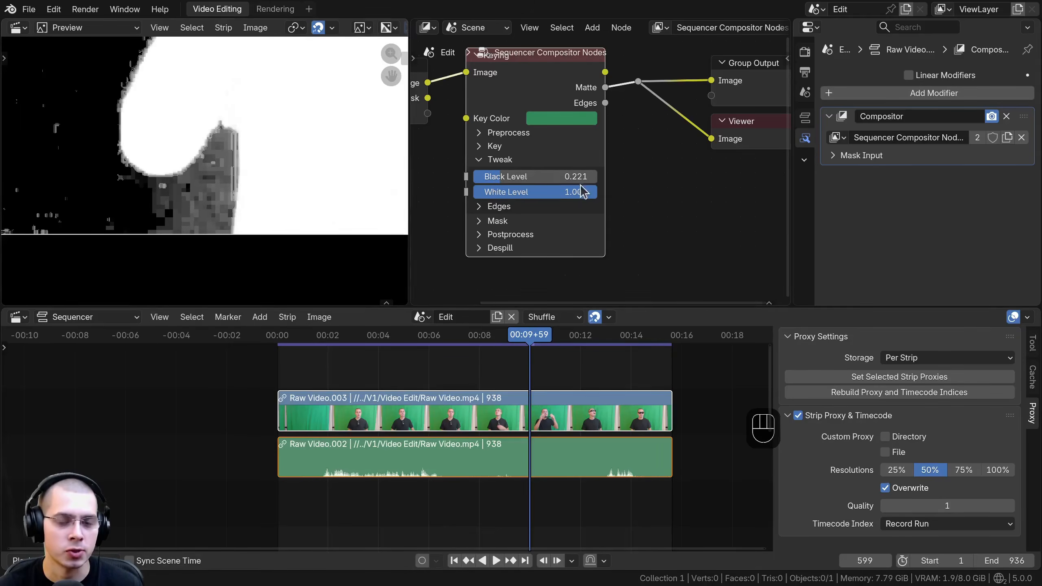
{"action": "left_click_drag", "start_coordinate": [517, 177], "coordinate": [528, 177]}
{"action": "scroll", "coordinate": [556, 150], "scroll_direction": "up", "scroll_amount": 2, "text": "shift"}
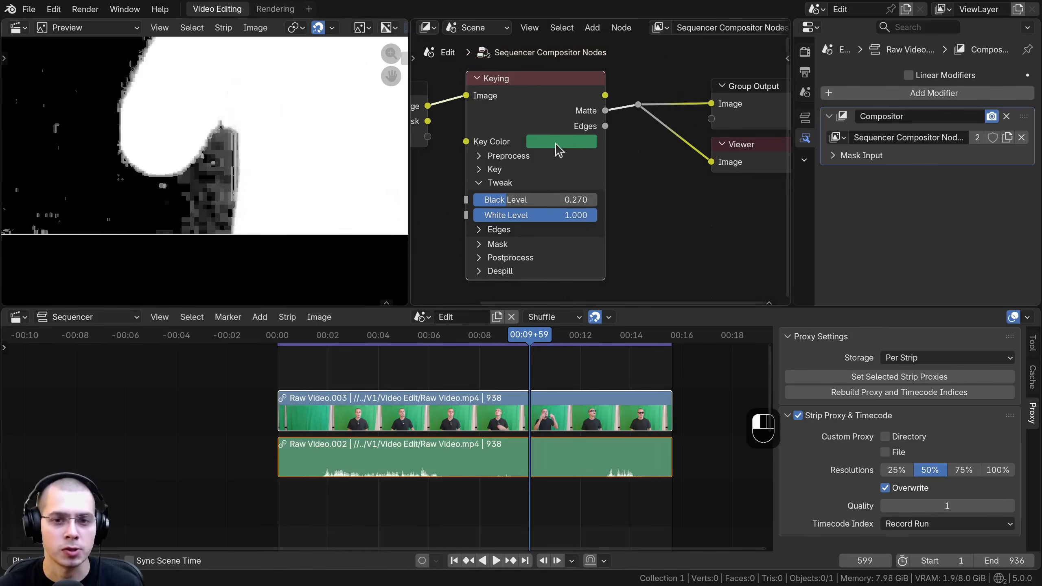
Step: Fine-tune the key color to hue 0.413, saturation 0.604 and value 0.512, and check the matte on other frames
{"action": "left_click", "coordinate": [558, 150]}
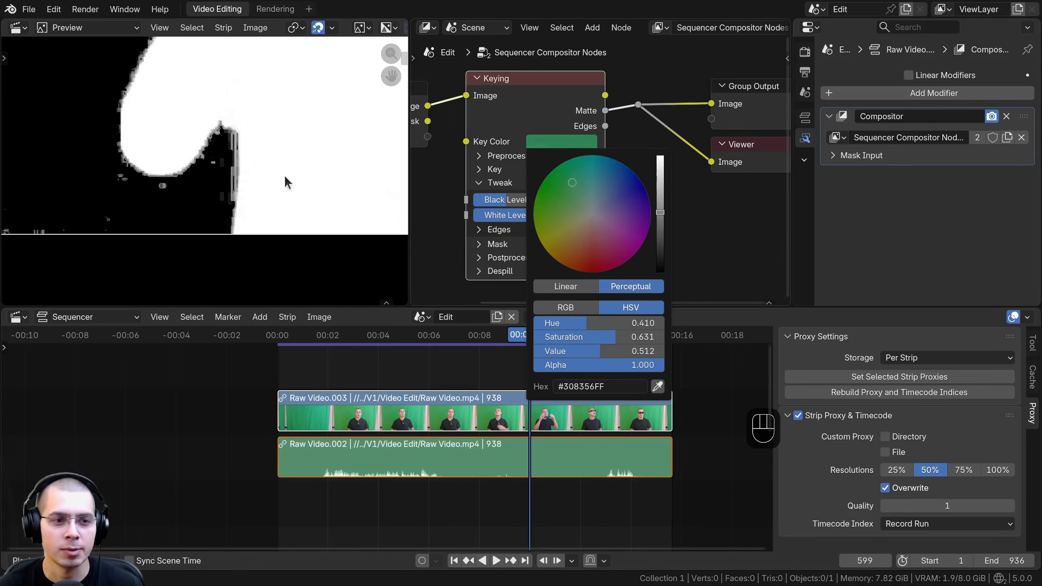
{"action": "scroll", "coordinate": [205, 211], "scroll_direction": "up", "scroll_amount": 2}
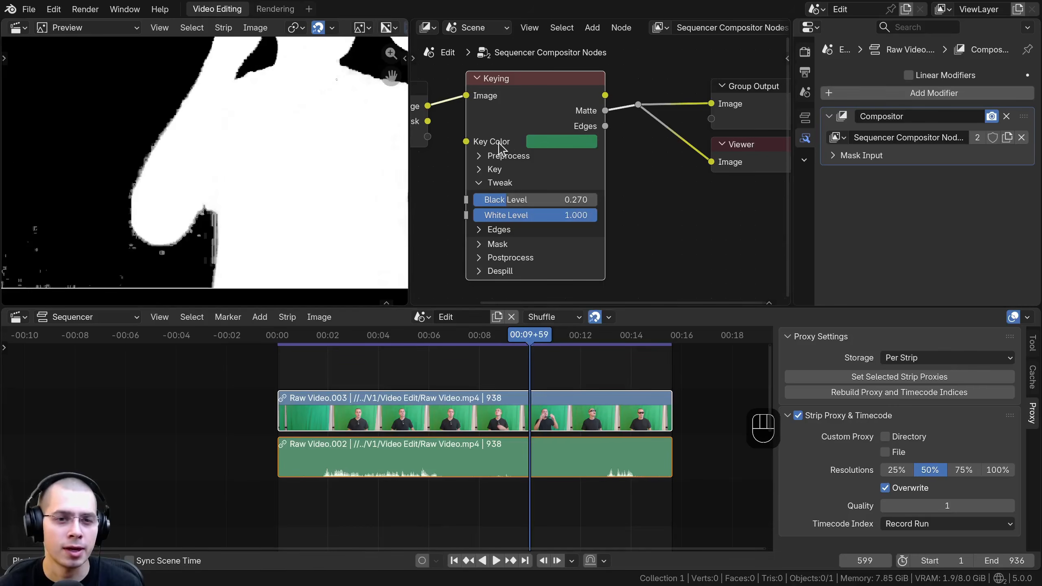
{"action": "left_click", "coordinate": [537, 150]}
{"action": "left_click_drag", "start_coordinate": [572, 182], "coordinate": [574, 184]}
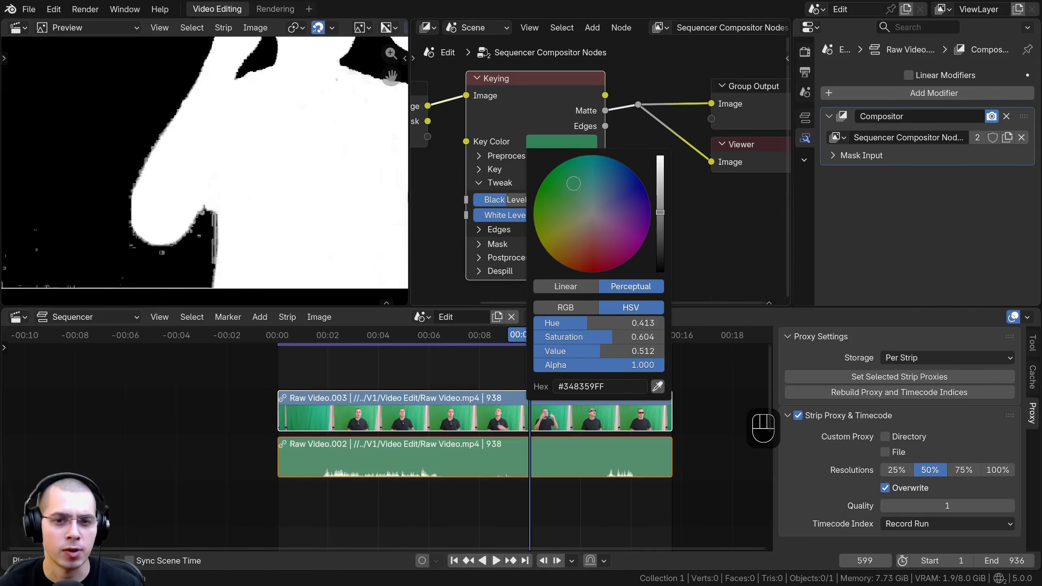
{"action": "scroll", "coordinate": [193, 189], "scroll_direction": "down", "scroll_amount": 5}
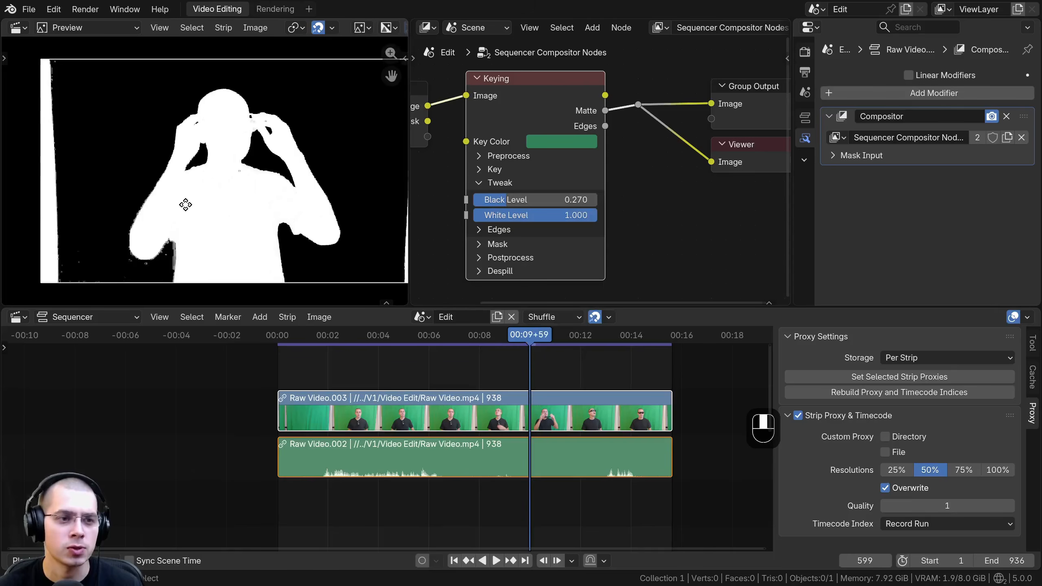
{"action": "left_click_drag", "start_coordinate": [482, 338], "coordinate": [523, 361]}
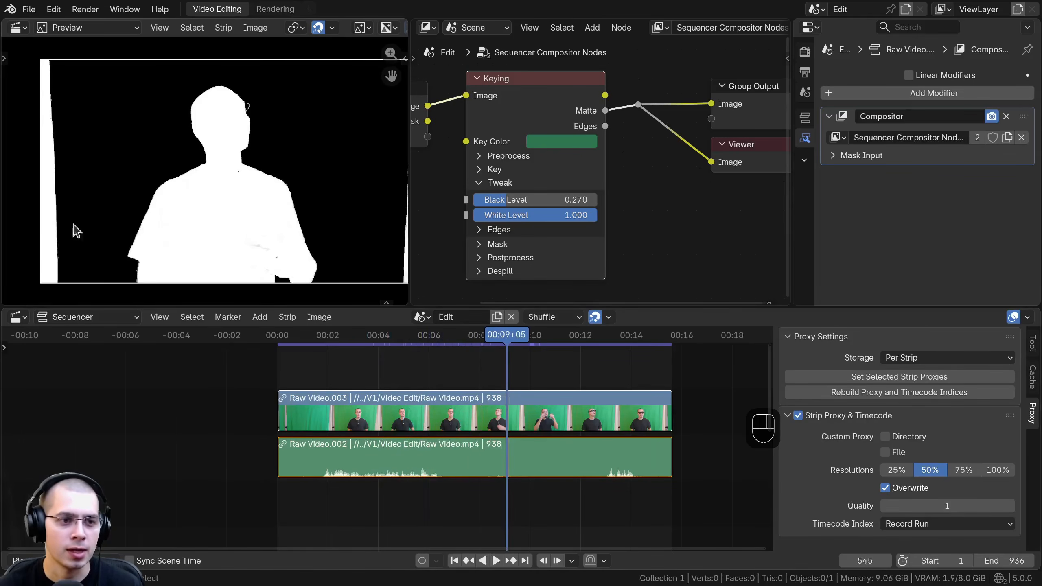
Step: Link the Keying node's Image output to the reroute point in place of the Matte output
{"action": "middle_click_drag", "start_coordinate": [552, 149], "coordinate": [518, 180]}
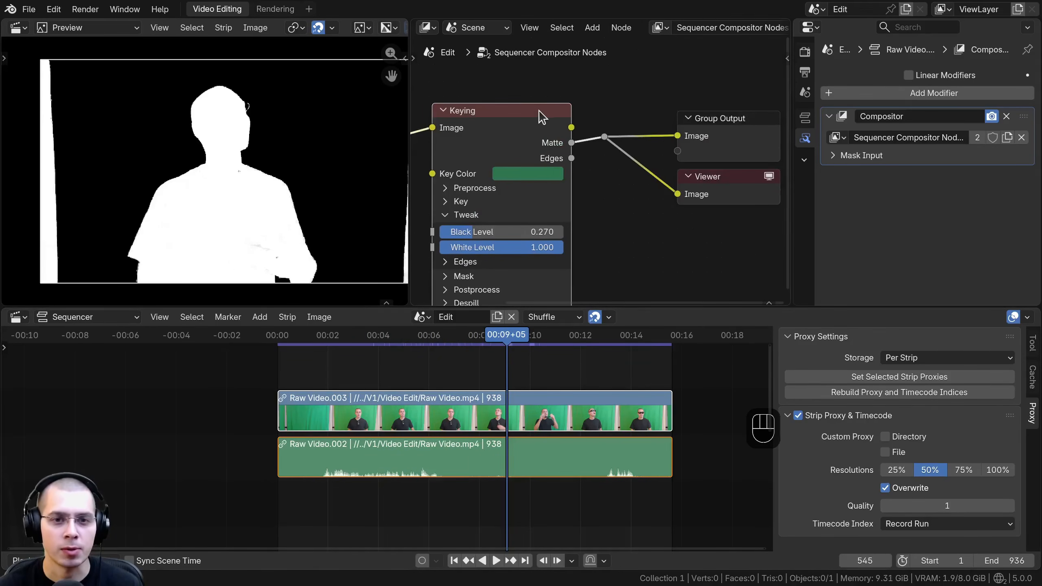
{"action": "left_click", "coordinate": [556, 131]}
{"action": "left_click_drag", "start_coordinate": [572, 127], "coordinate": [602, 138]}
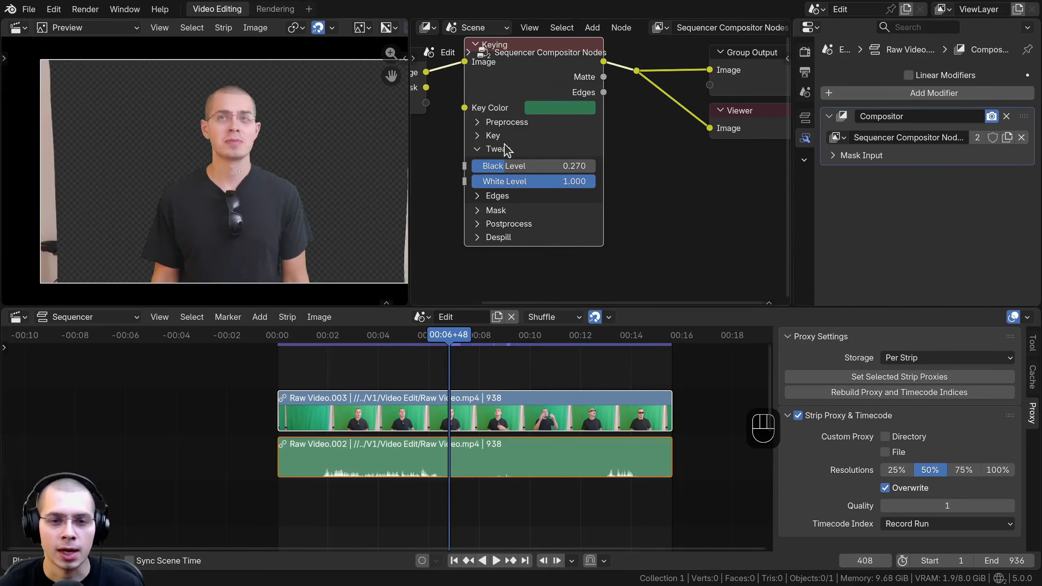
Step: Expand the Keying node's Postprocess settings and inspect the keyed shoulder edge and the preview's proxy settings
{"action": "middle_click_drag", "start_coordinate": [502, 138], "coordinate": [502, 122]}
{"action": "scroll", "coordinate": [481, 188], "scroll_direction": "up", "scroll_amount": 1}
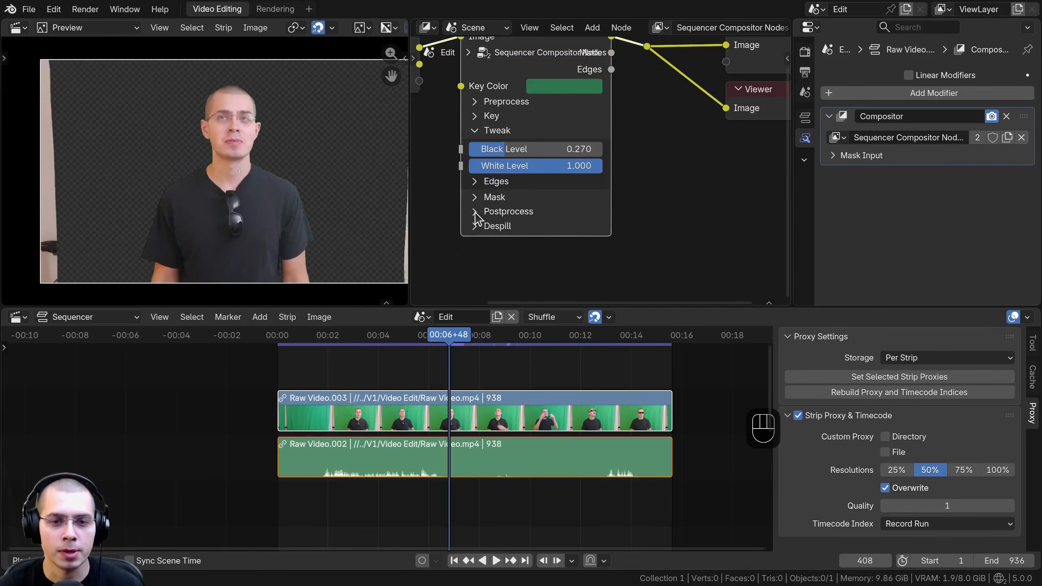
{"action": "left_click", "coordinate": [477, 212]}
{"action": "scroll", "coordinate": [495, 166], "scroll_direction": "up", "scroll_amount": 2}
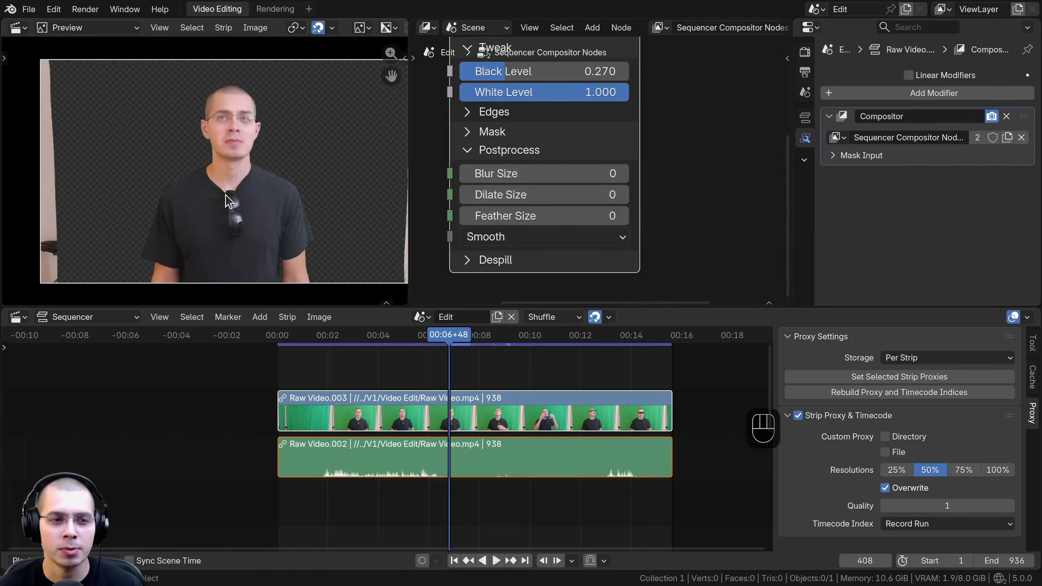
{"action": "scroll", "coordinate": [180, 181], "scroll_direction": "up", "scroll_amount": 2}
{"action": "scroll", "coordinate": [199, 191], "scroll_direction": "up", "scroll_amount": 3}
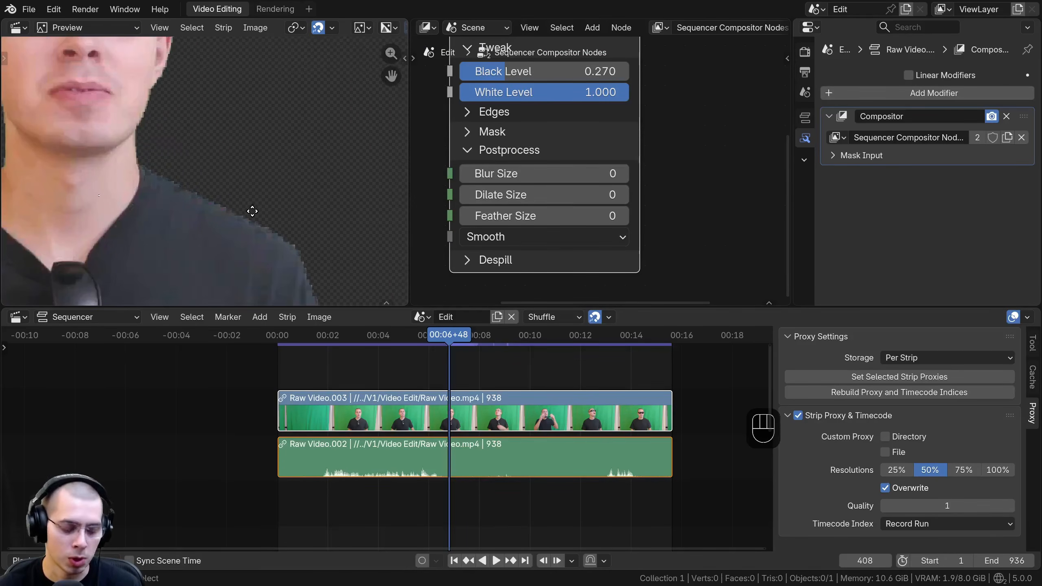
{"action": "key", "text": "n"}
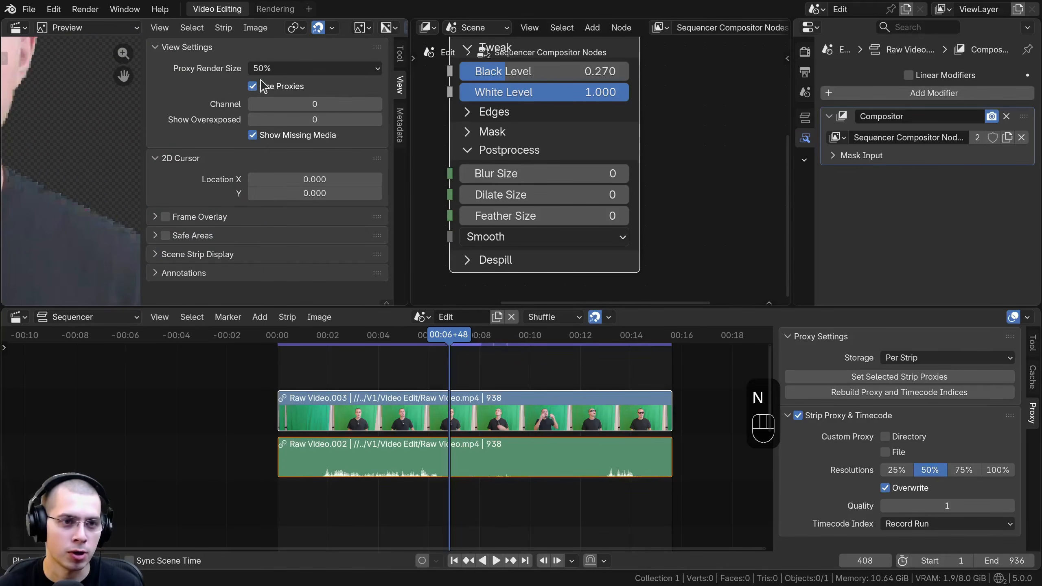
{"action": "key", "text": "n"}
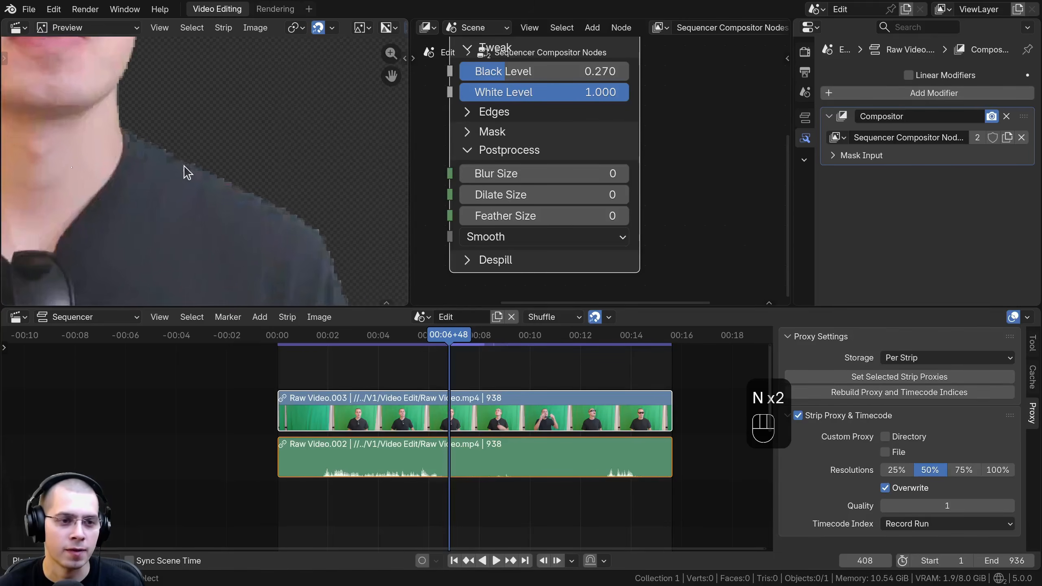
{"action": "scroll", "coordinate": [187, 173], "scroll_direction": "up", "scroll_amount": 1}
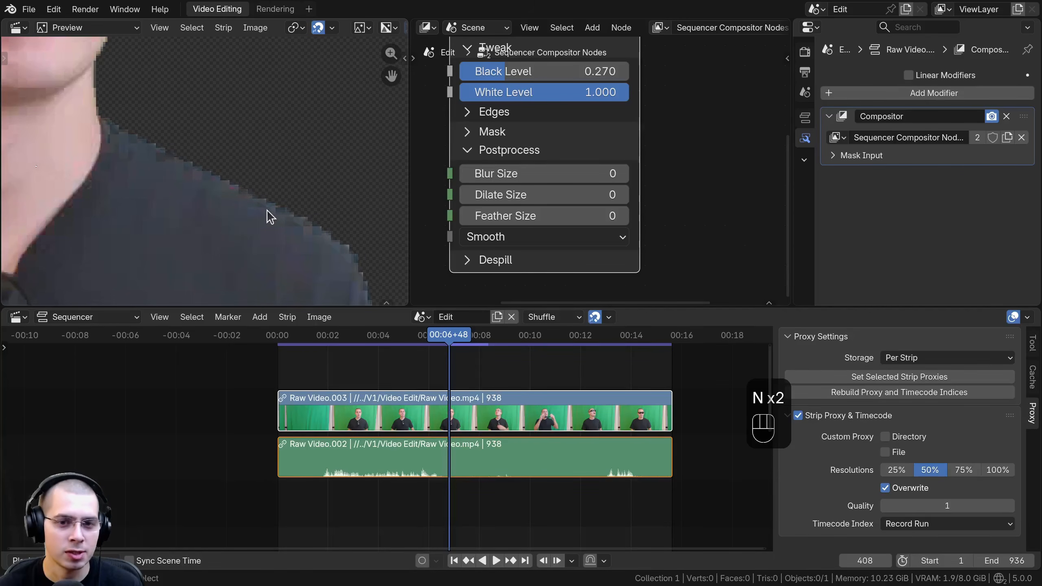
Step: Set the Keying node's postprocess Blur Size to 5
{"action": "left_click", "coordinate": [516, 174]}
{"action": "type", "text": "5"}
{"action": "key", "text": "Return"}
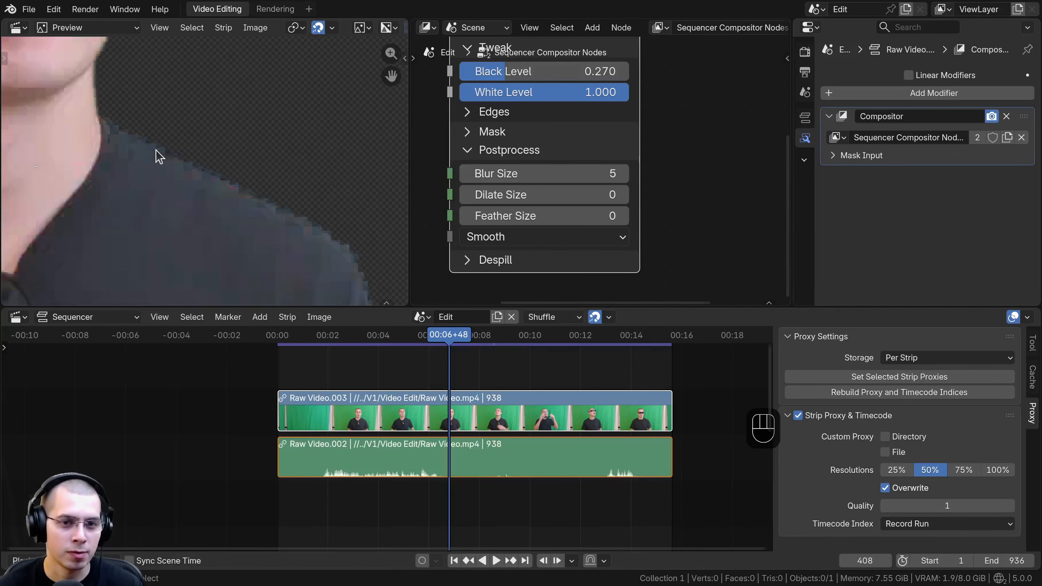
Step: Link the Matte output to the reroute point and reset the Blur Size to 0 to compare the matte's edge
{"action": "scroll", "coordinate": [622, 127], "scroll_direction": "down", "scroll_amount": 3}
{"action": "left_click_drag", "start_coordinate": [596, 143], "coordinate": [615, 135]}
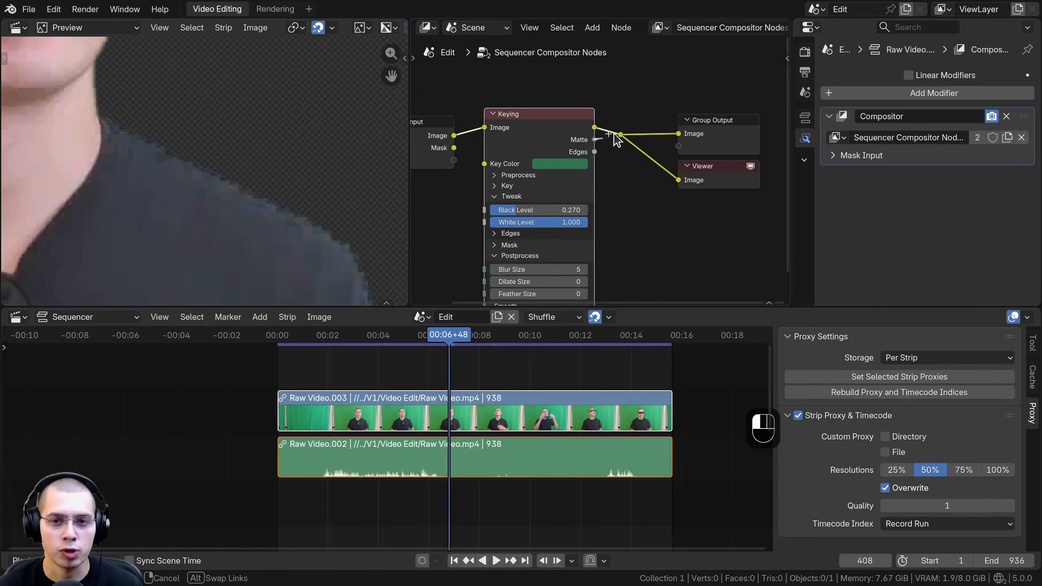
{"action": "scroll", "coordinate": [221, 166], "scroll_direction": "up", "scroll_amount": 1}
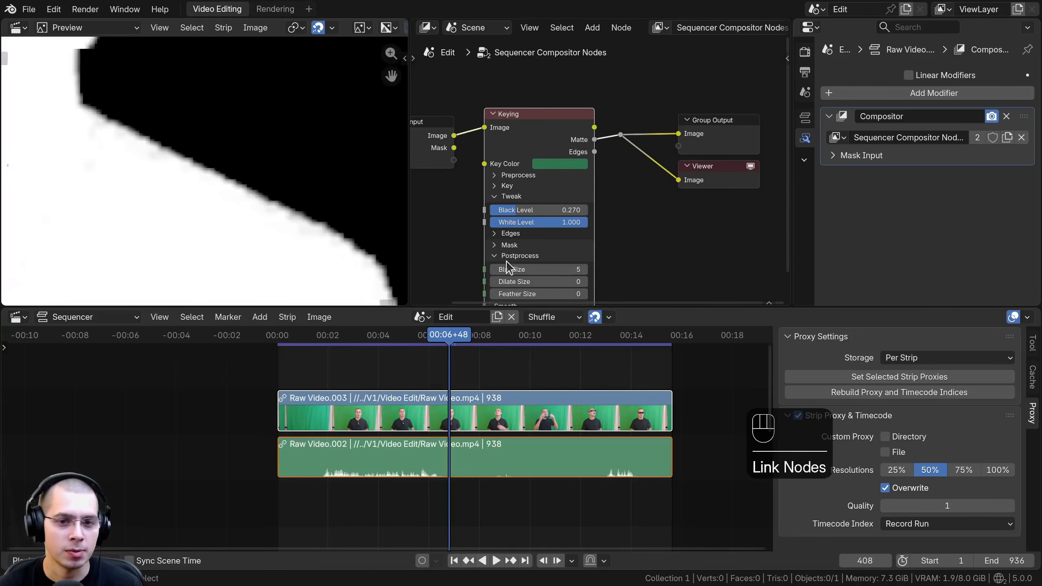
{"action": "middle_click_drag", "start_coordinate": [544, 269], "coordinate": [543, 212]}
{"action": "scroll", "coordinate": [543, 213], "scroll_direction": "up", "scroll_amount": 1}
{"action": "left_click_drag", "start_coordinate": [543, 212], "coordinate": [513, 212]}
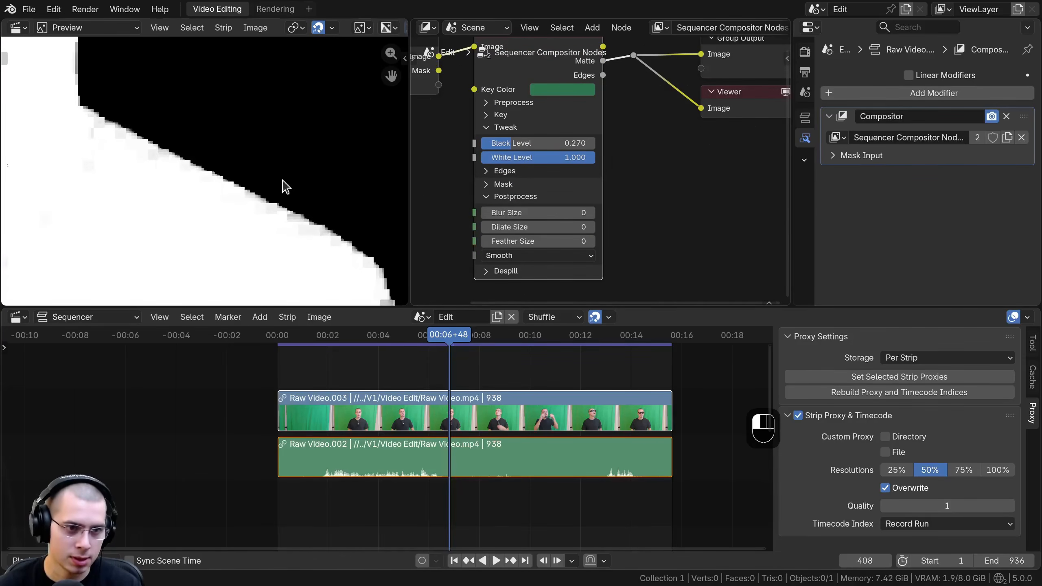
Step: Set the Blur Size back to 5 and relink the Keying node's Image output to the reroute point
{"action": "left_click", "coordinate": [562, 218]}
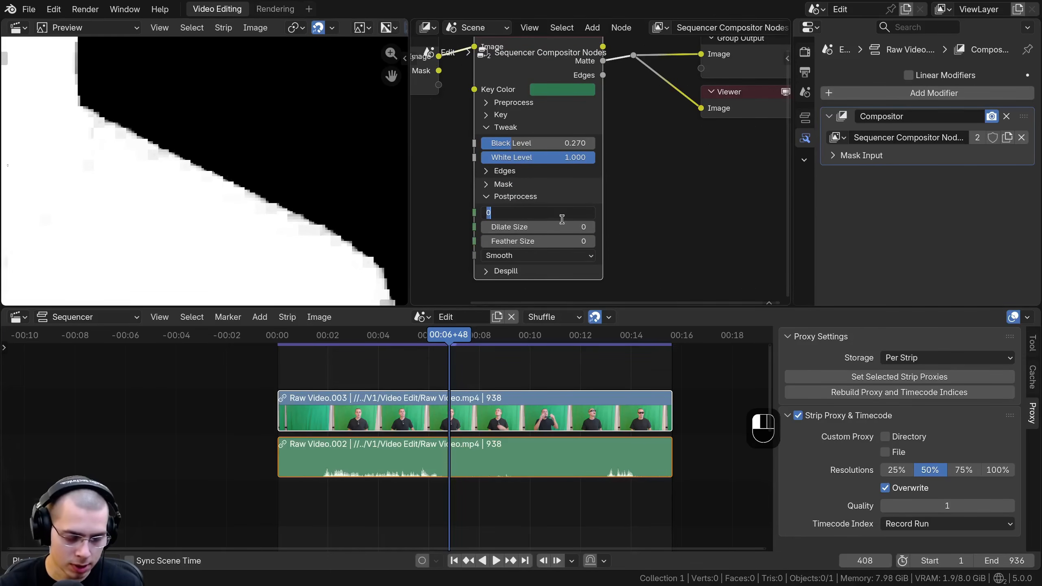
{"action": "type", "text": "5"}
{"action": "key", "text": "Return"}
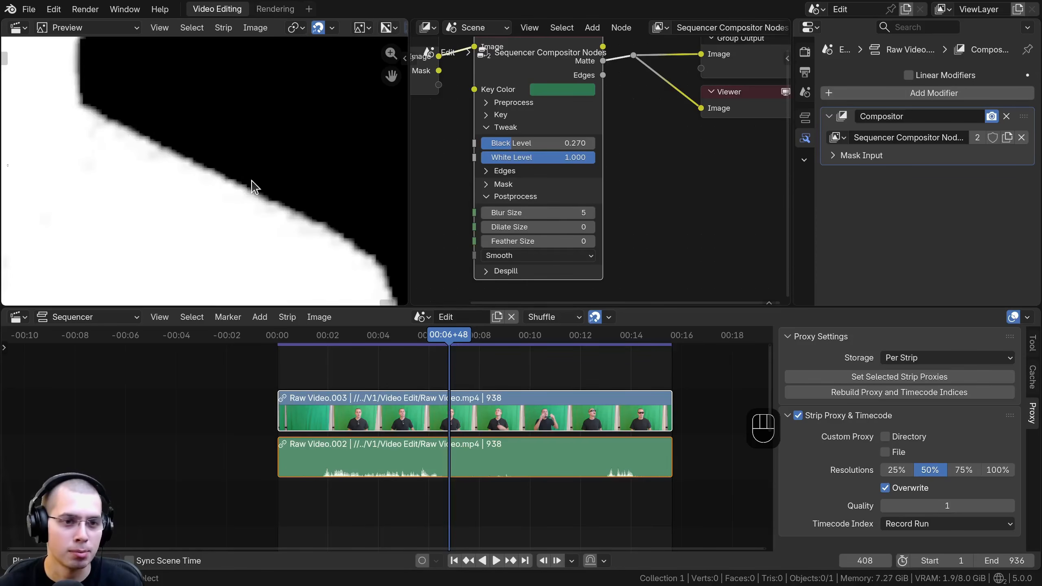
{"action": "scroll", "coordinate": [616, 50], "scroll_direction": "down", "scroll_amount": 2}
{"action": "middle_click_drag", "start_coordinate": [615, 50], "coordinate": [613, 74]}
{"action": "left_click_drag", "start_coordinate": [602, 72], "coordinate": [628, 80]}
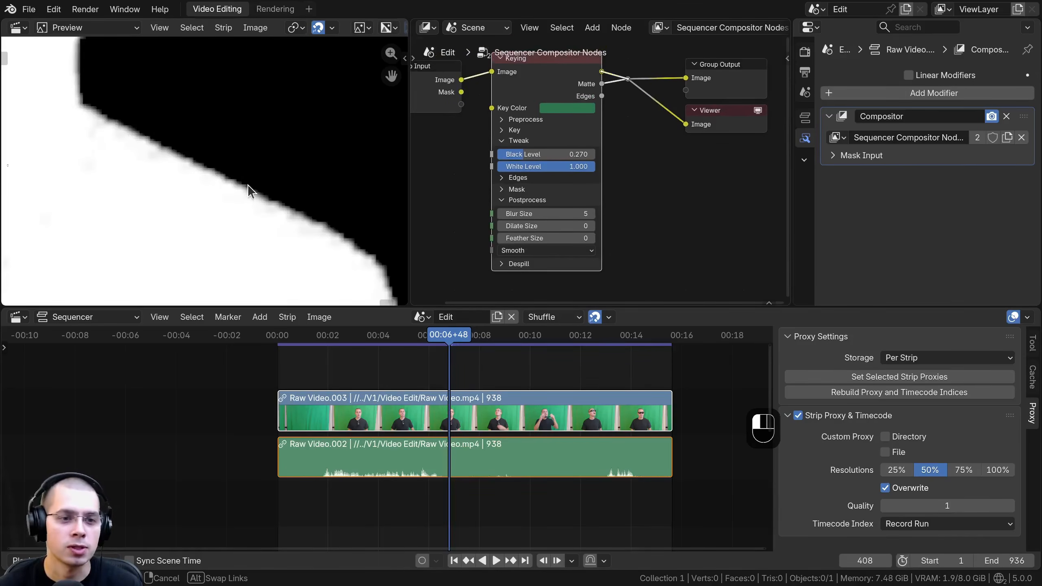
Step: Set the preview's Proxy Render Size to 100%
{"action": "key", "text": "n"}
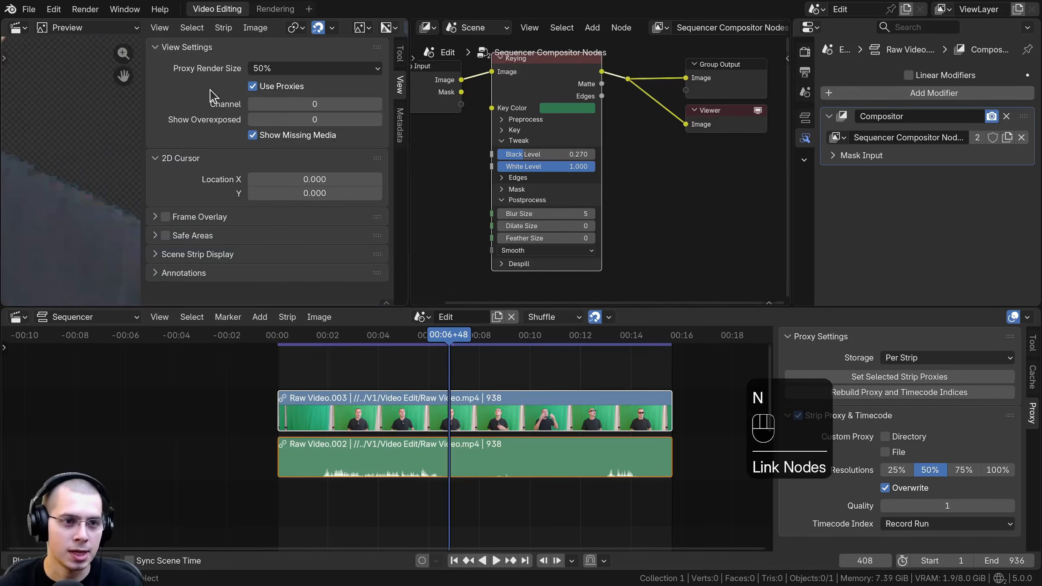
{"action": "left_click", "coordinate": [262, 69]}
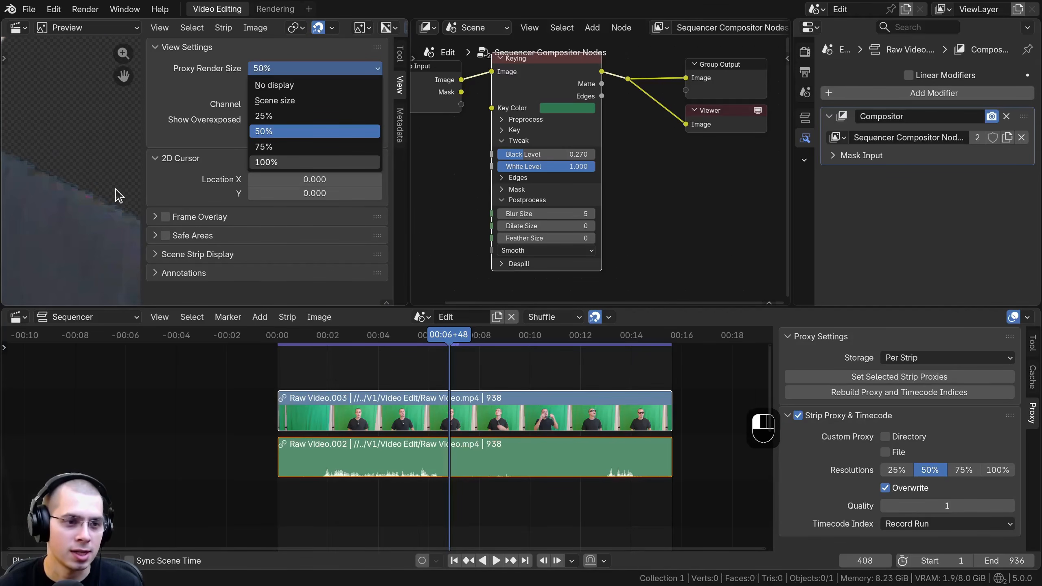
{"action": "left_click", "coordinate": [267, 162]}
{"action": "key", "text": "n"}
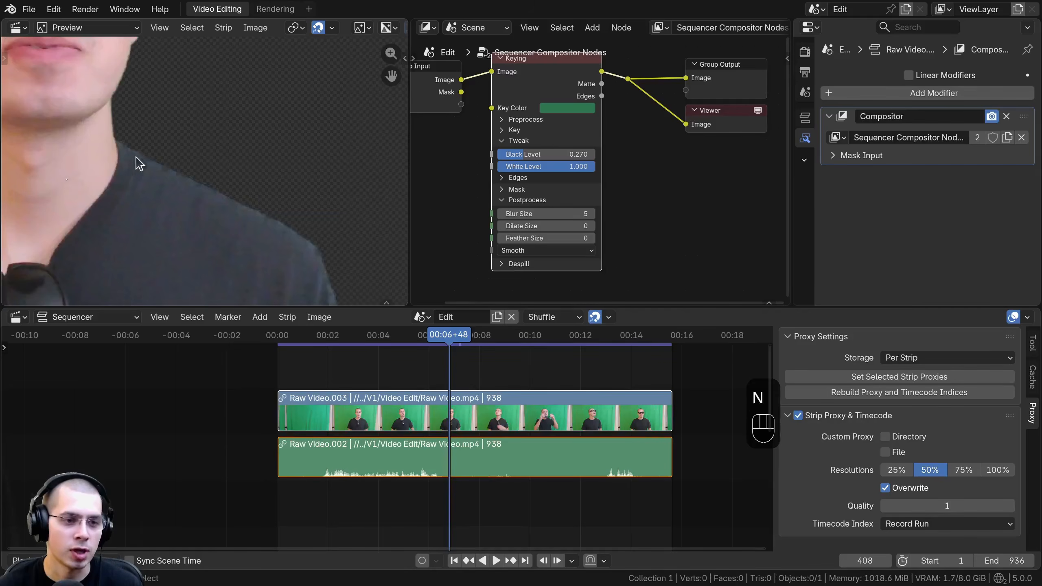
Step: Examine the keyed edges around the person's face, neck and shoulder at full preview resolution
{"action": "scroll", "coordinate": [205, 228], "scroll_direction": "down", "scroll_amount": 5}
{"action": "middle_click_drag", "start_coordinate": [183, 201], "coordinate": [214, 230]}
{"action": "middle_click_drag", "start_coordinate": [152, 138], "coordinate": [227, 170]}
{"action": "scroll", "coordinate": [192, 173], "scroll_direction": "up", "scroll_amount": 4}
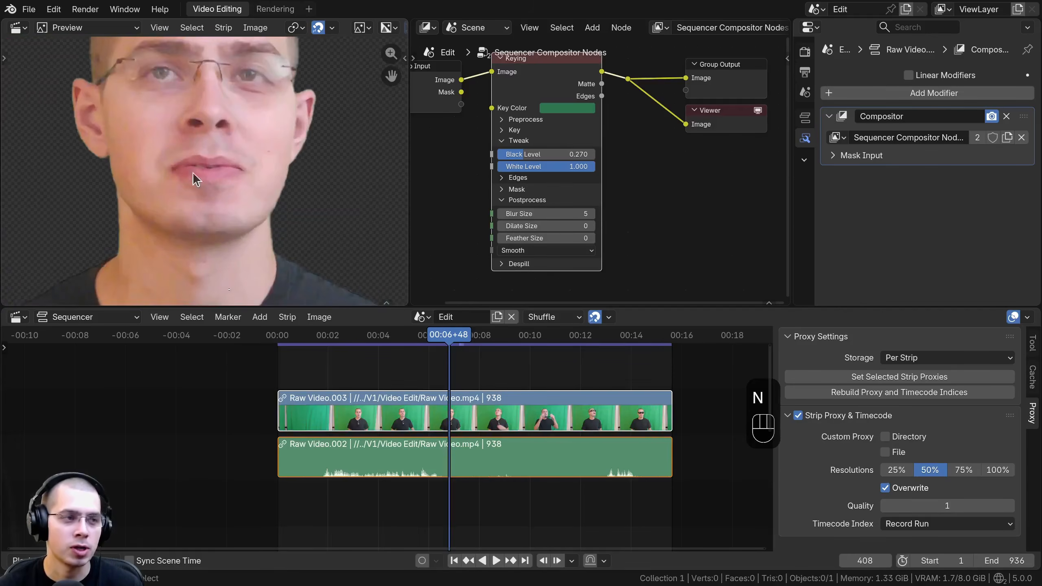
{"action": "middle_click_drag", "start_coordinate": [281, 259], "coordinate": [197, 203]}
{"action": "scroll", "coordinate": [198, 204], "scroll_direction": "up", "scroll_amount": 3}
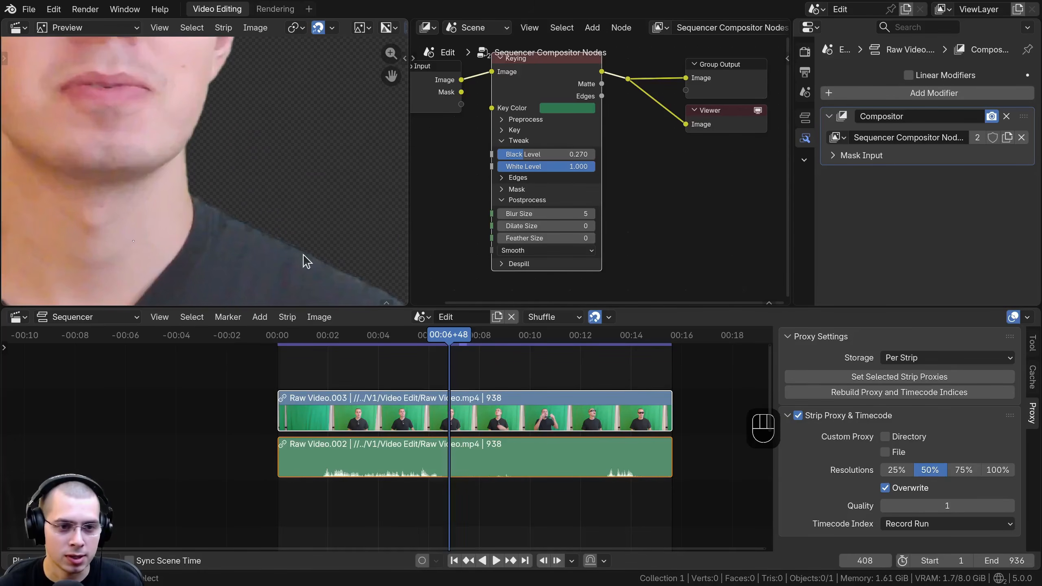
{"action": "scroll", "coordinate": [193, 174], "scroll_direction": "down", "scroll_amount": 3}
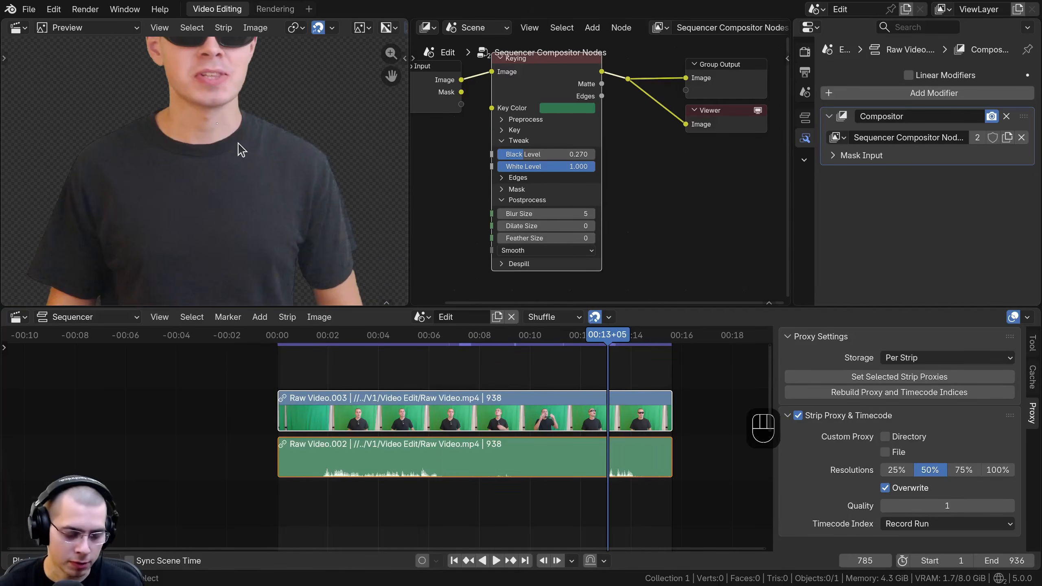
Step: Set the preview's Proxy Render Size to 50%
{"action": "key", "text": "n"}
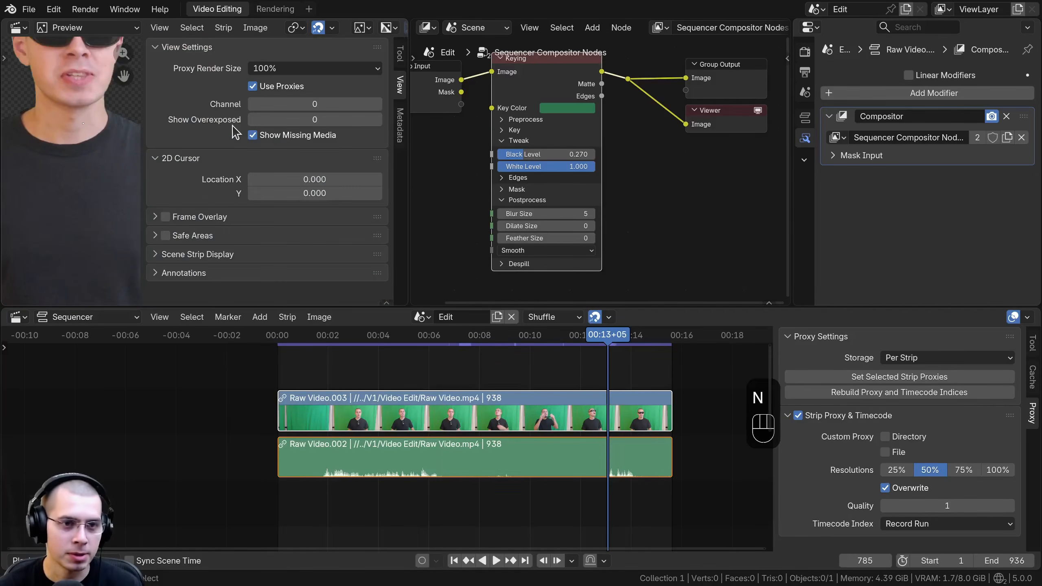
{"action": "left_click", "coordinate": [271, 71]}
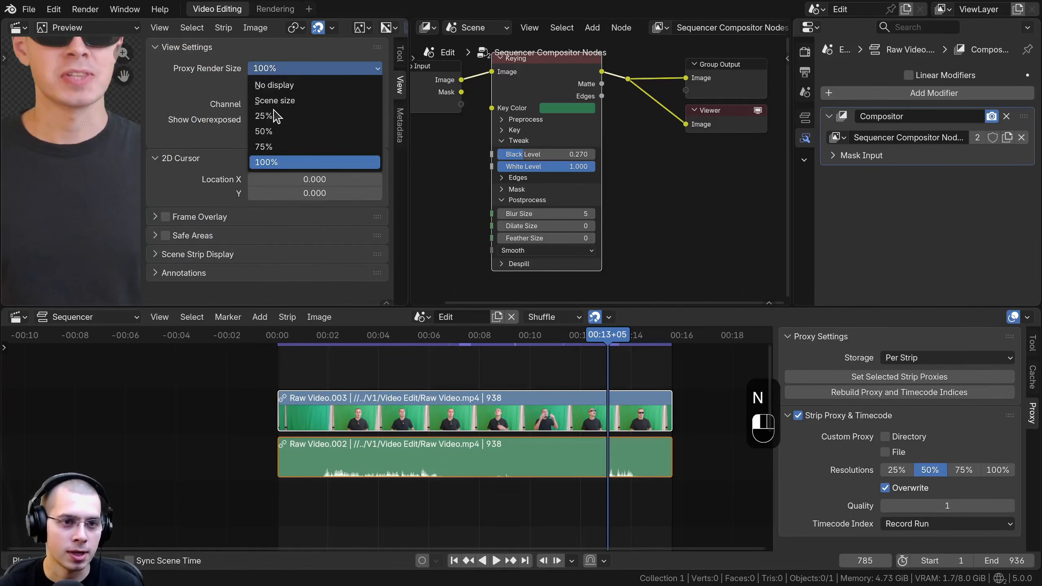
{"action": "left_click", "coordinate": [267, 131]}
{"action": "key", "text": "n"}
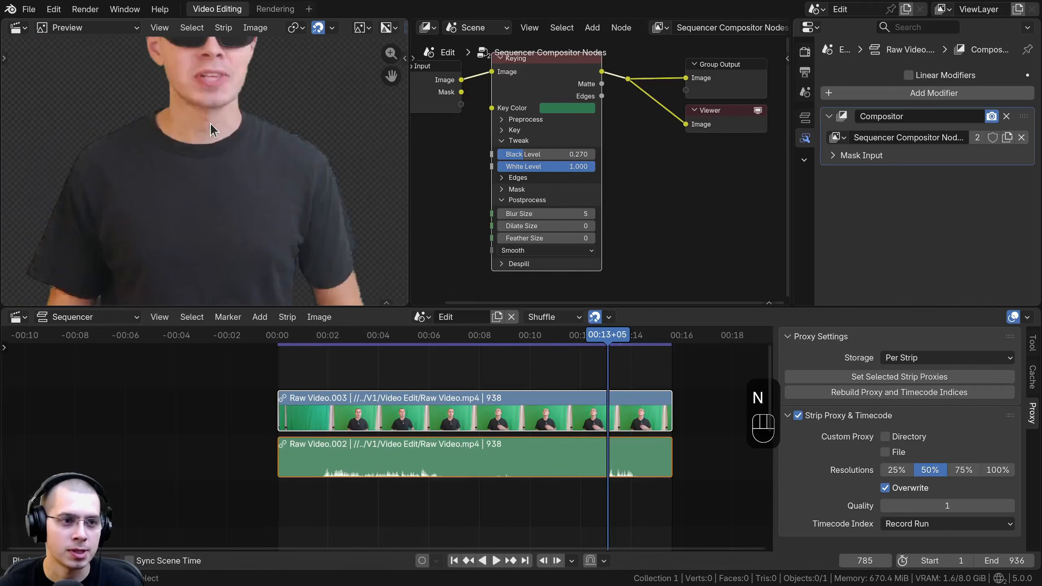
Step: Examine the areas outside the green screen along both sides of the keyed frame
{"action": "scroll", "coordinate": [240, 167], "scroll_direction": "down", "scroll_amount": 2}
{"action": "middle_click_drag", "start_coordinate": [254, 164], "coordinate": [366, 197]}
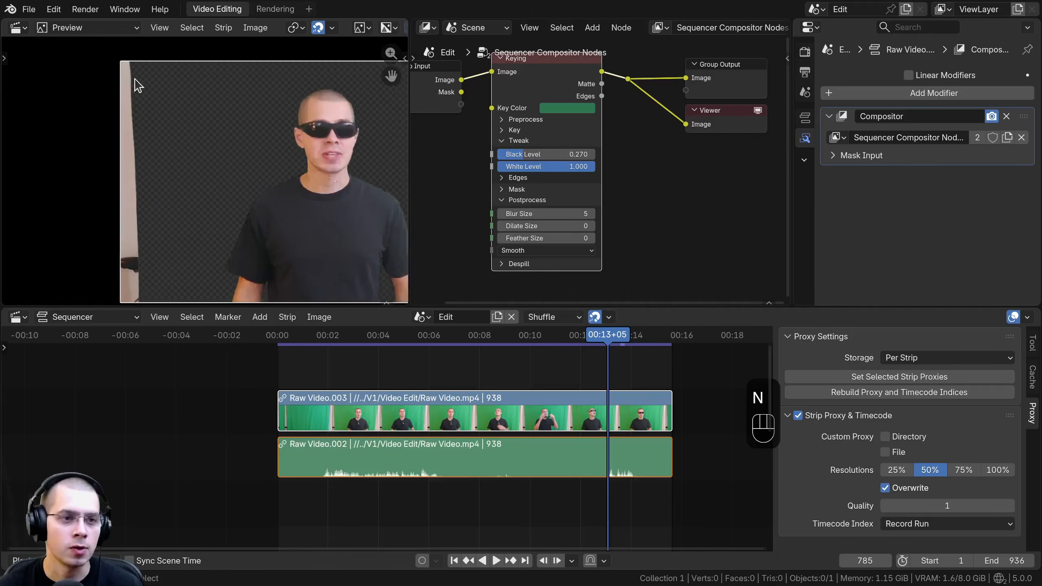
{"action": "scroll", "coordinate": [134, 85], "scroll_direction": "up", "scroll_amount": 3}
{"action": "scroll", "coordinate": [121, 115], "scroll_direction": "down", "scroll_amount": 4}
{"action": "middle_click_drag", "start_coordinate": [355, 148], "coordinate": [108, 174]}
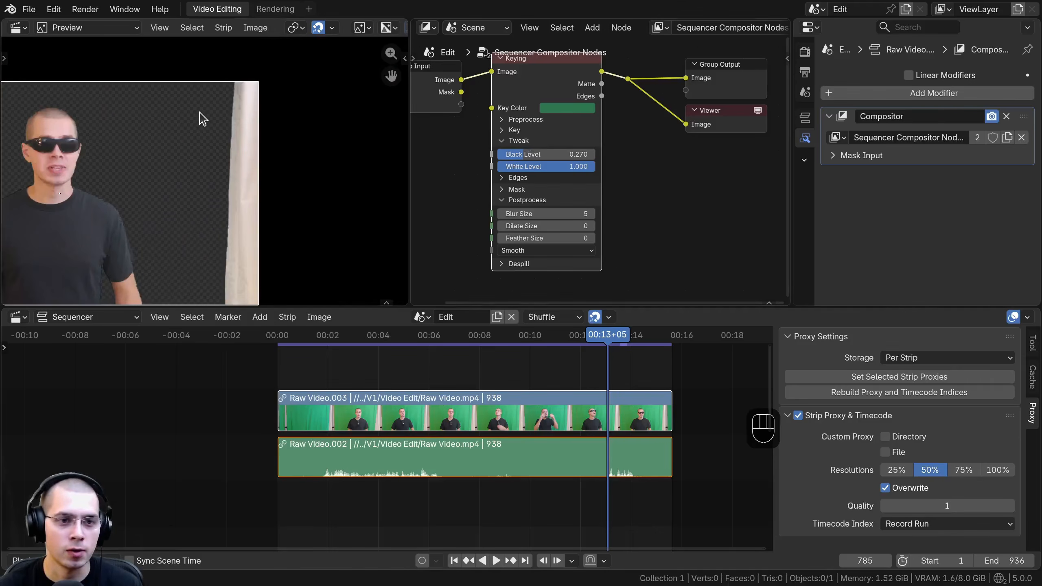
{"action": "middle_click_drag", "start_coordinate": [240, 166], "coordinate": [388, 136]}
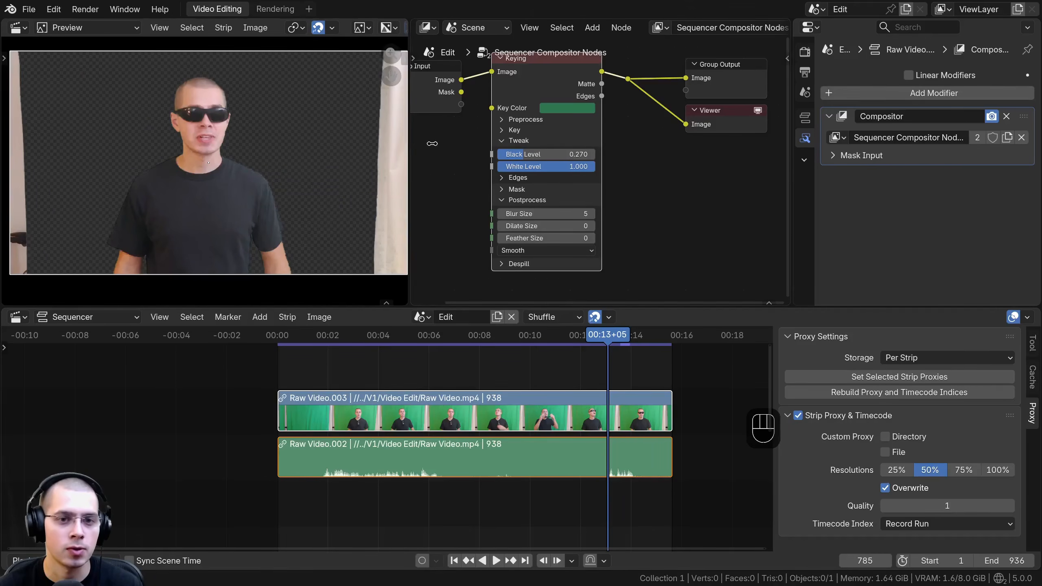
Step: Widen the preview area and expand the Keying node's Mask settings
{"action": "left_click_drag", "start_coordinate": [432, 143], "coordinate": [464, 144]}
{"action": "scroll", "coordinate": [534, 158], "scroll_direction": "up", "scroll_amount": 3}
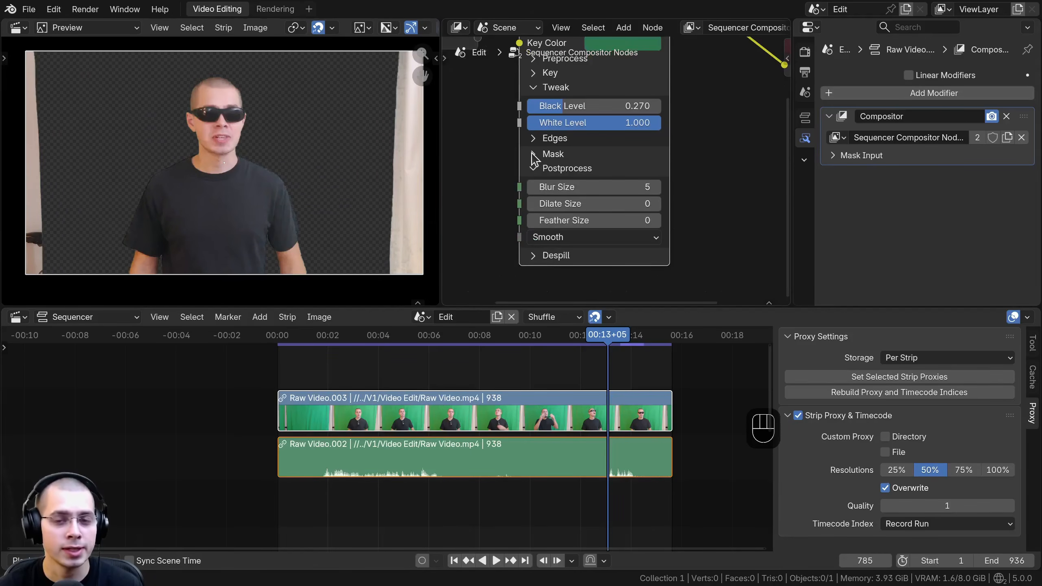
{"action": "left_click", "coordinate": [533, 154]}
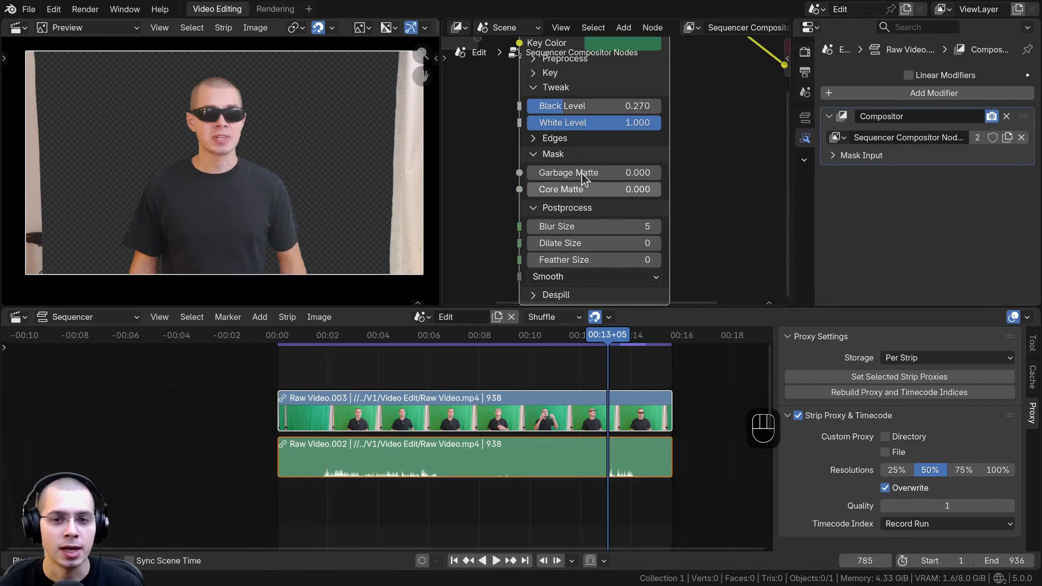
{"action": "scroll", "coordinate": [558, 190], "scroll_direction": "down", "scroll_amount": 2}
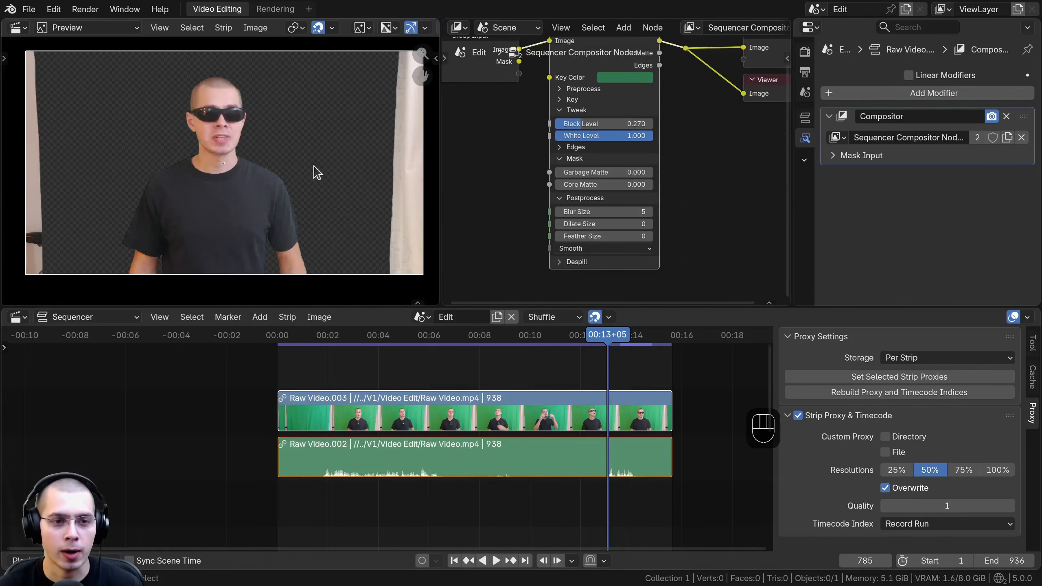
{"action": "scroll", "coordinate": [518, 189], "scroll_direction": "up", "scroll_amount": 2}
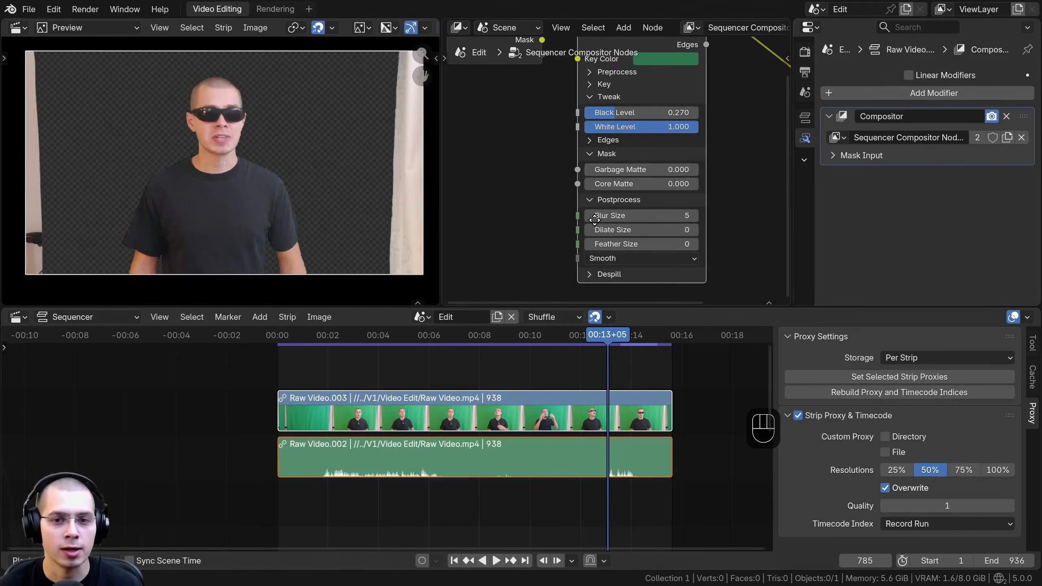
Step: Add a Box Mask node and place it just before the Keying node
{"action": "scroll", "coordinate": [546, 162], "scroll_direction": "down", "scroll_amount": 1}
{"action": "key", "text": "shift+a"}
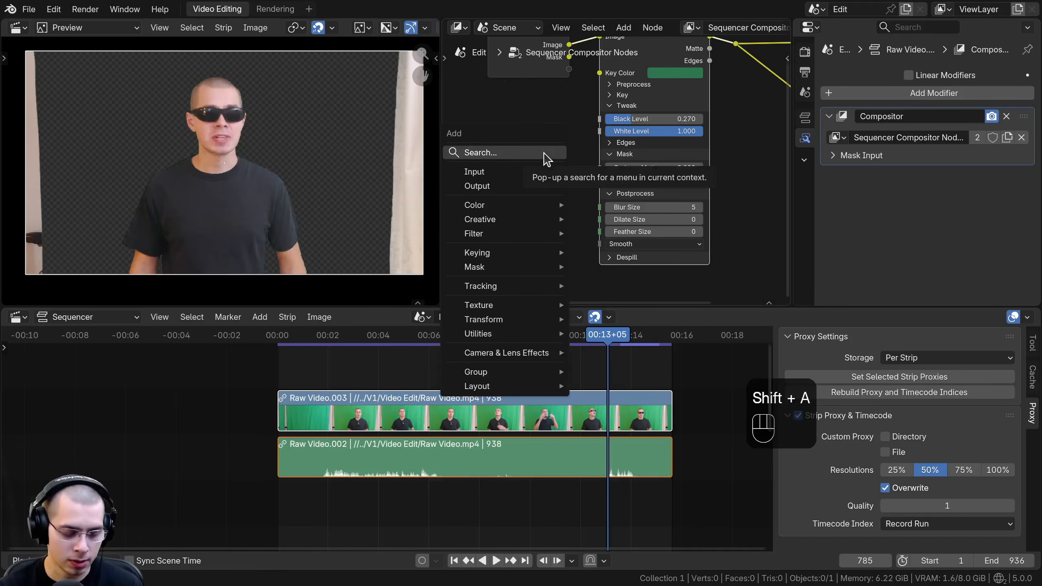
{"action": "type", "text": "box"}
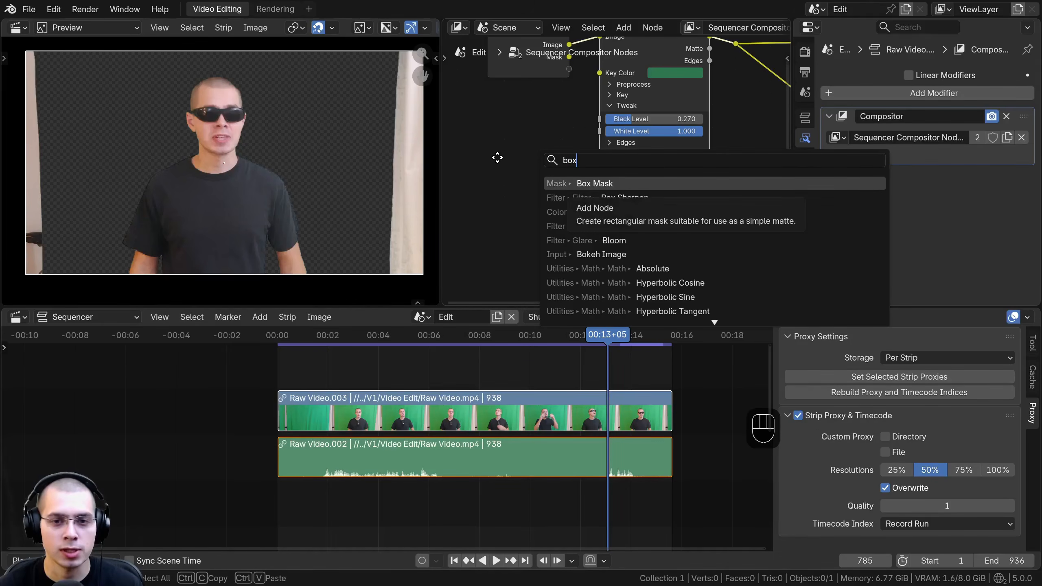
{"action": "left_click", "coordinate": [574, 184]}
{"action": "left_click", "coordinate": [465, 142]}
{"action": "left_click_drag", "start_coordinate": [529, 155], "coordinate": [511, 146]}
{"action": "scroll", "coordinate": [542, 128], "scroll_direction": "down", "scroll_amount": 1}
{"action": "middle_click_drag", "start_coordinate": [541, 128], "coordinate": [572, 116]}
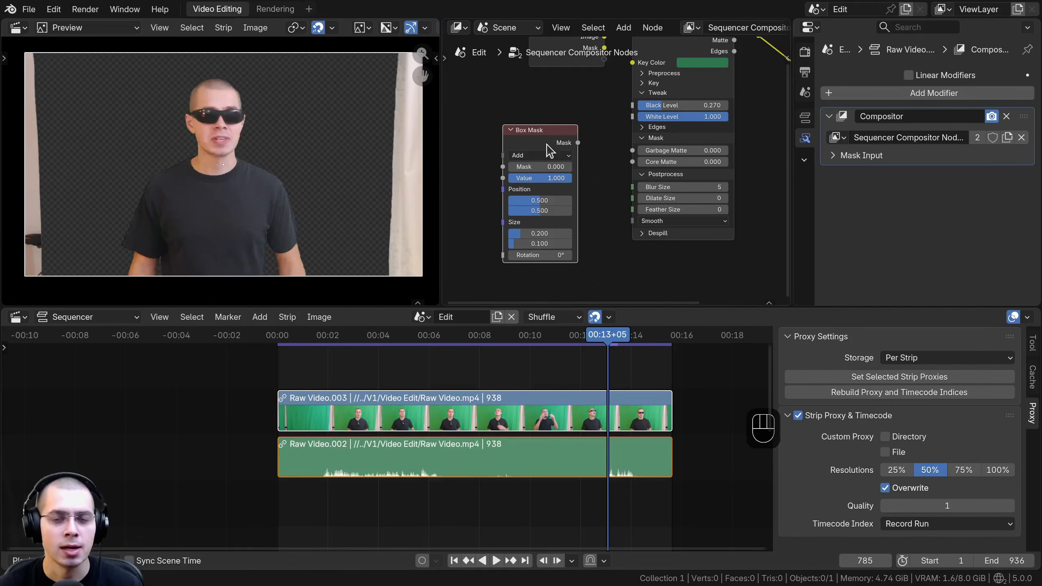
Step: Link the Box Mask's Mask output to the Keying node's Garbage Matte input
{"action": "left_click_drag", "start_coordinate": [547, 145], "coordinate": [632, 151]}
{"action": "scroll", "coordinate": [197, 146], "scroll_direction": "up", "scroll_amount": 3}
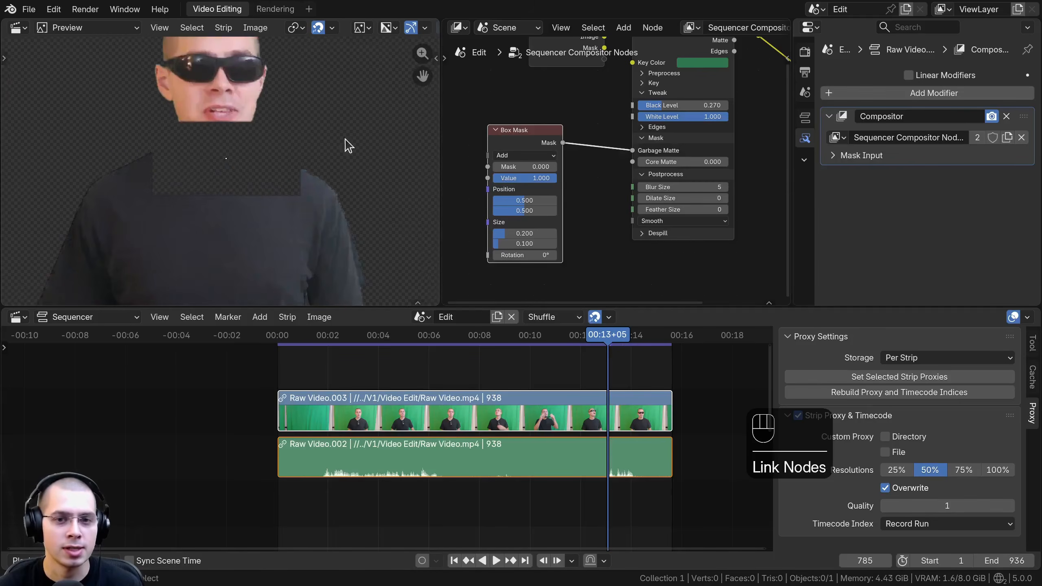
{"action": "scroll", "coordinate": [608, 205], "scroll_direction": "down", "scroll_amount": 2}
Step: Link the Box Mask to the reroute point to preview it, and set its Size to 0.744 by 0.588
{"action": "left_click_drag", "start_coordinate": [573, 160], "coordinate": [727, 75]}
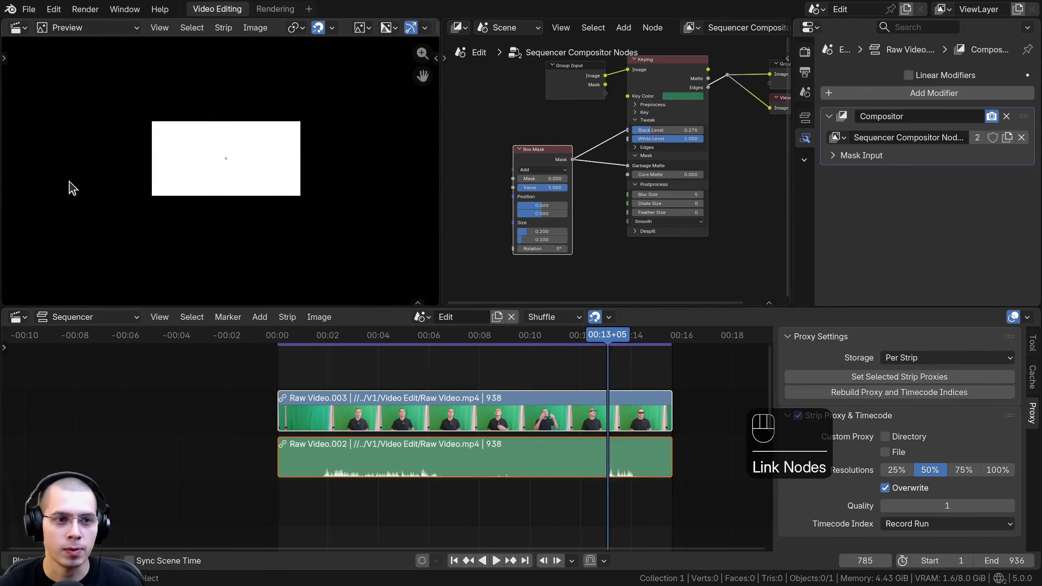
{"action": "scroll", "coordinate": [220, 140], "scroll_direction": "down", "scroll_amount": 4}
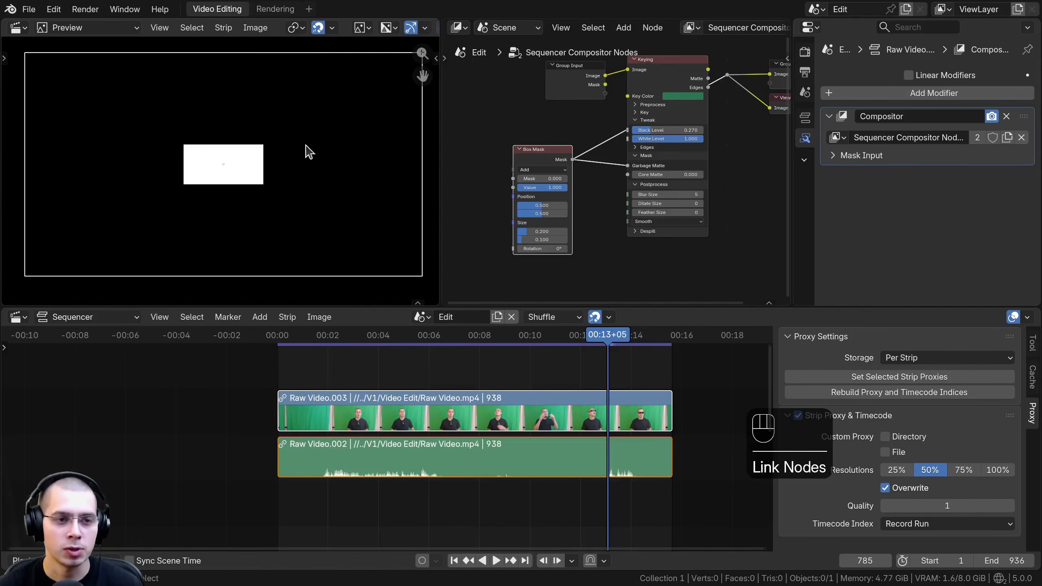
{"action": "scroll", "coordinate": [580, 241], "scroll_direction": "up", "scroll_amount": 4}
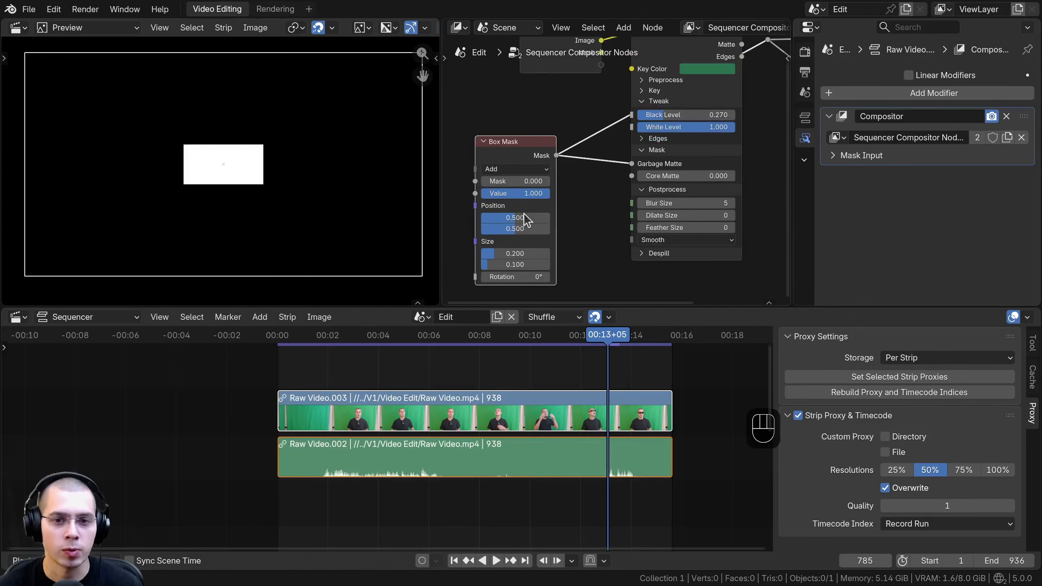
{"action": "middle_click_drag", "start_coordinate": [510, 258], "coordinate": [520, 204]}
{"action": "left_click_drag", "start_coordinate": [518, 199], "coordinate": [569, 210]}
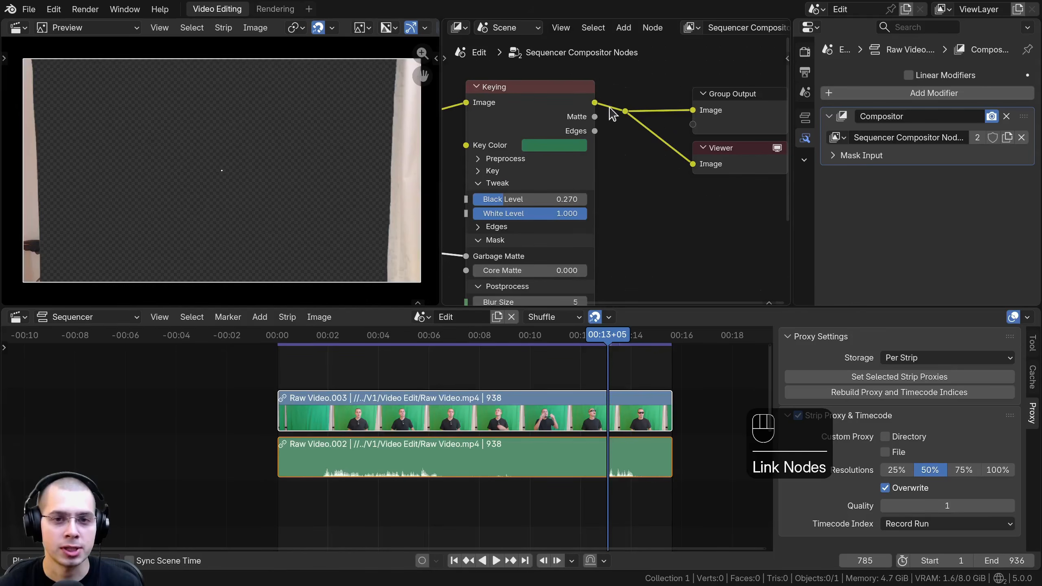
Step: Relink the Keying node's Image output to the reroute point to view the keyed footage
{"action": "left_click_drag", "start_coordinate": [595, 103], "coordinate": [627, 111]}
{"action": "scroll", "coordinate": [550, 171], "scroll_direction": "down", "scroll_amount": 6}
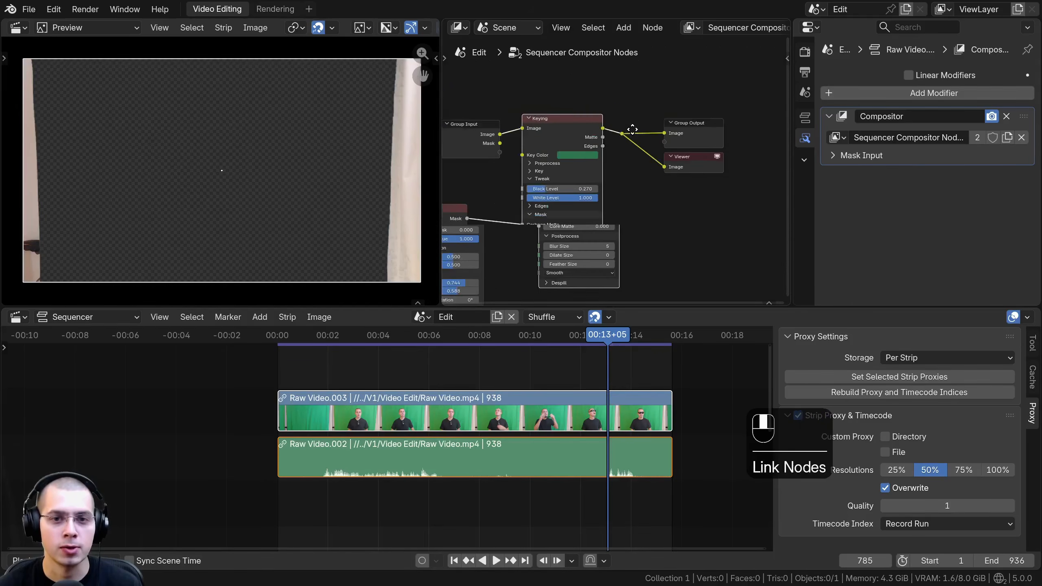
{"action": "middle_click_drag", "start_coordinate": [553, 173], "coordinate": [626, 145]}
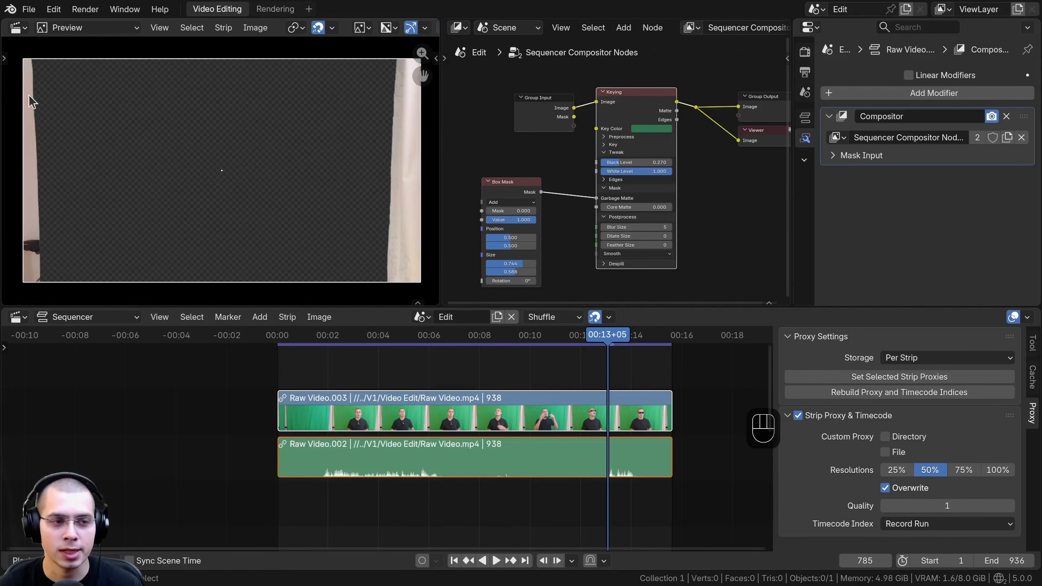
Step: Insert an Invert Color node on the link between the Box Mask and the Keying node's Garbage Matte input
{"action": "middle_click_drag", "start_coordinate": [478, 187], "coordinate": [543, 160]}
{"action": "scroll", "coordinate": [552, 161], "scroll_direction": "up", "scroll_amount": 4}
{"action": "left_click_drag", "start_coordinate": [561, 160], "coordinate": [552, 159]}
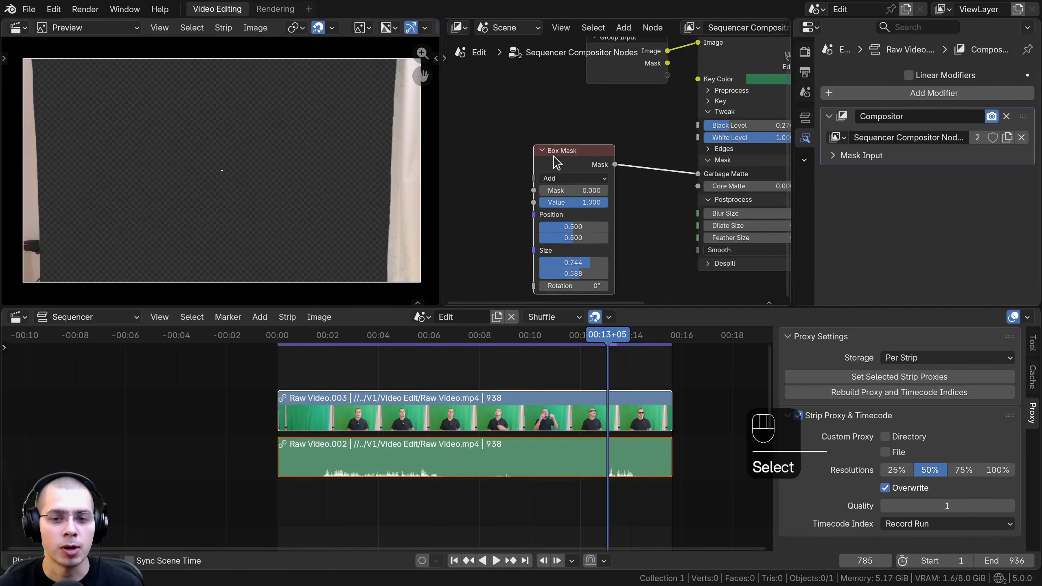
{"action": "middle_click_drag", "start_coordinate": [553, 159], "coordinate": [542, 138]}
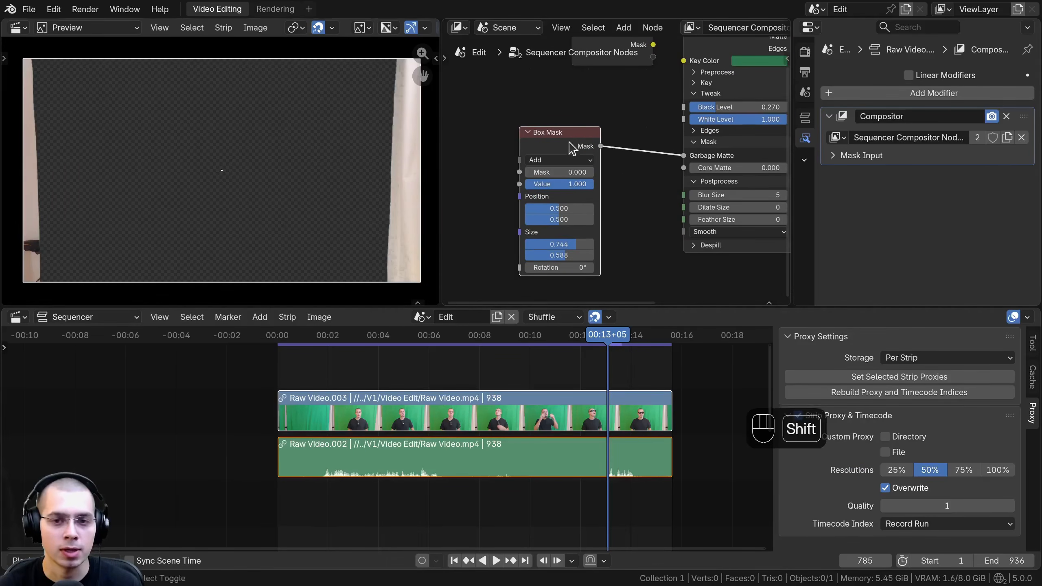
{"action": "key", "text": "shift+a"}
{"action": "type", "text": "in"}
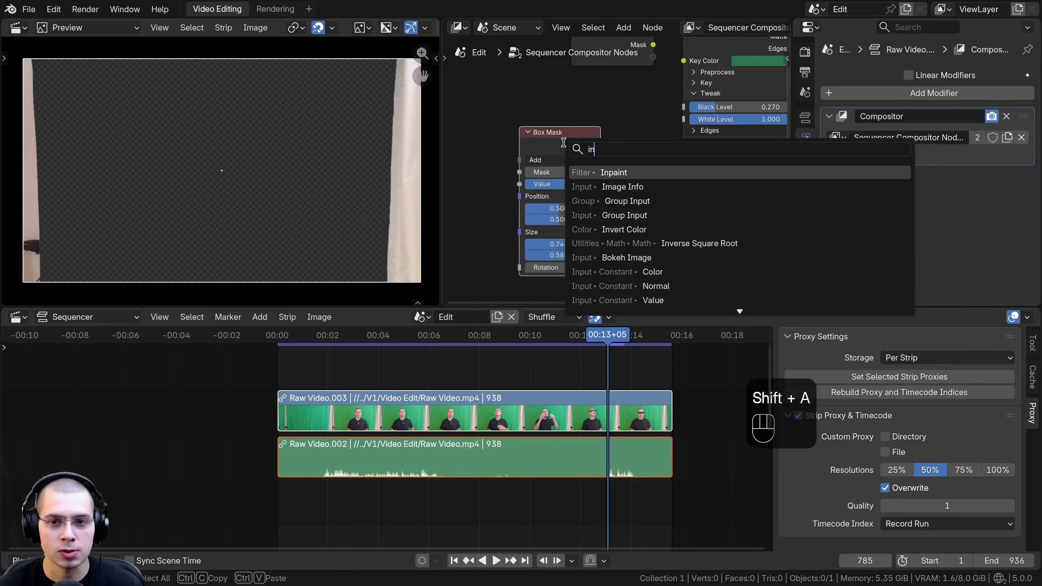
{"action": "type", "text": "v"}
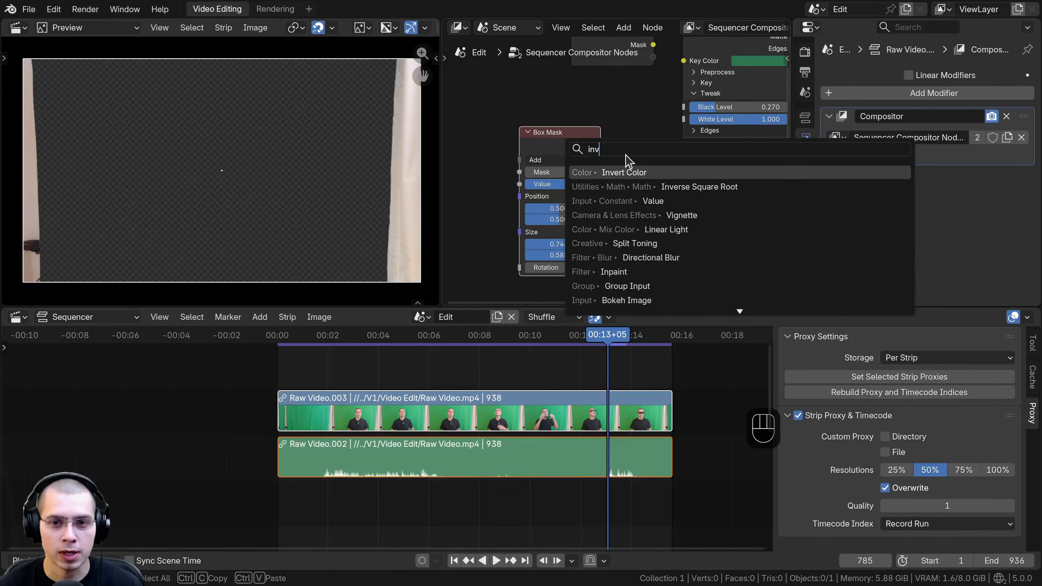
{"action": "key", "text": "Return"}
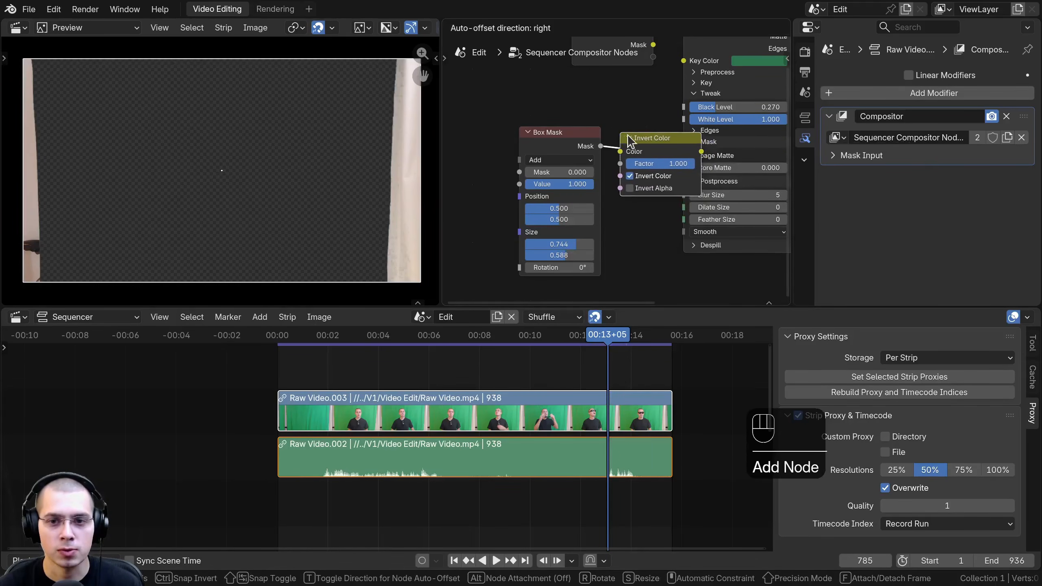
{"action": "left_click", "coordinate": [636, 144]}
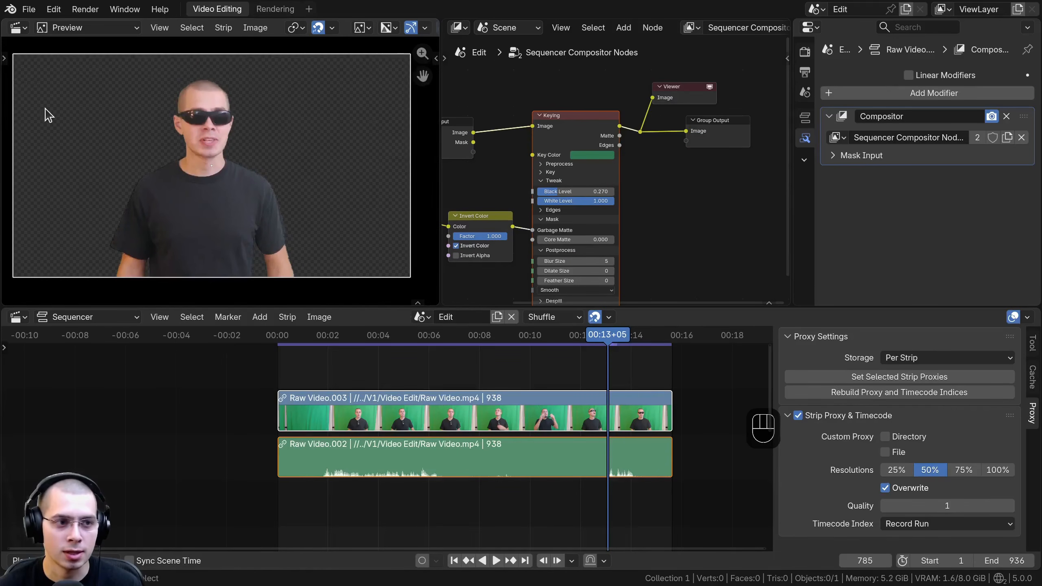
Step: Add the 47073-450995447.mp4 beach movie strip and place it beneath the Raw Video strips, starting at about frame 390
{"action": "middle_click_drag", "start_coordinate": [214, 159], "coordinate": [216, 163]}
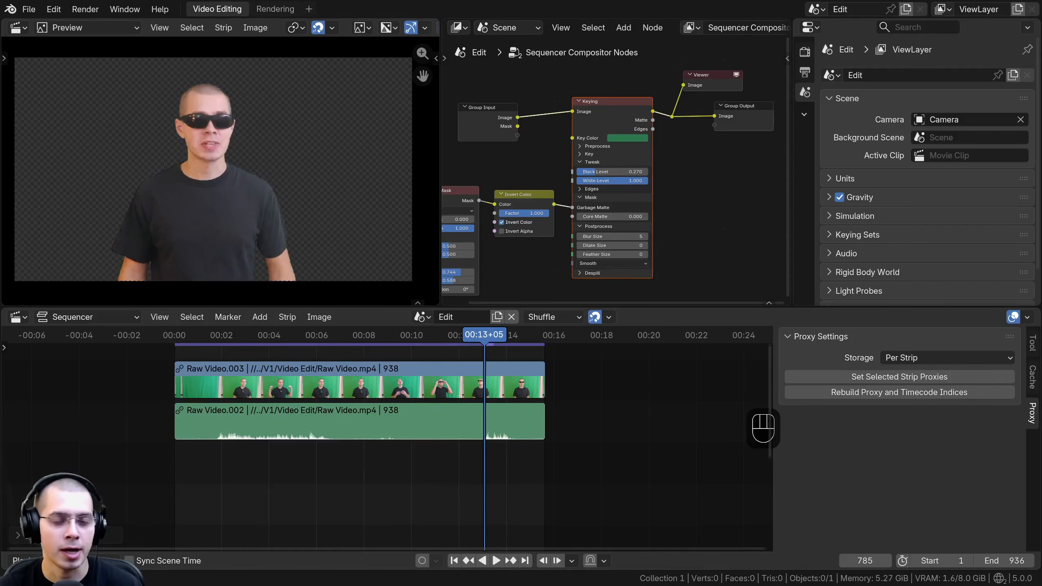
{"action": "left_click_drag", "start_coordinate": [2, 365], "coordinate": [512, 477]}
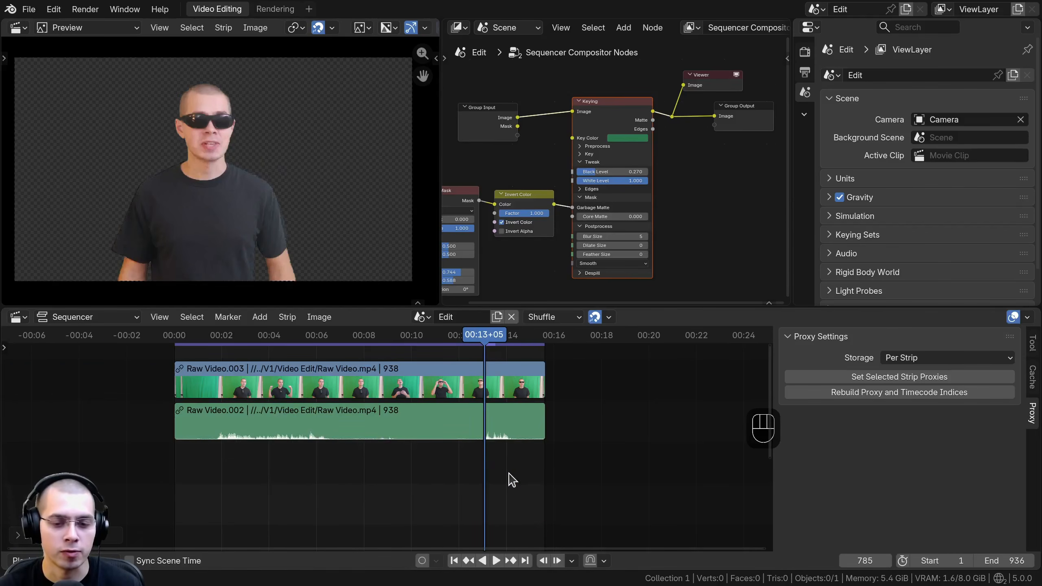
{"action": "left_click", "coordinate": [437, 477]}
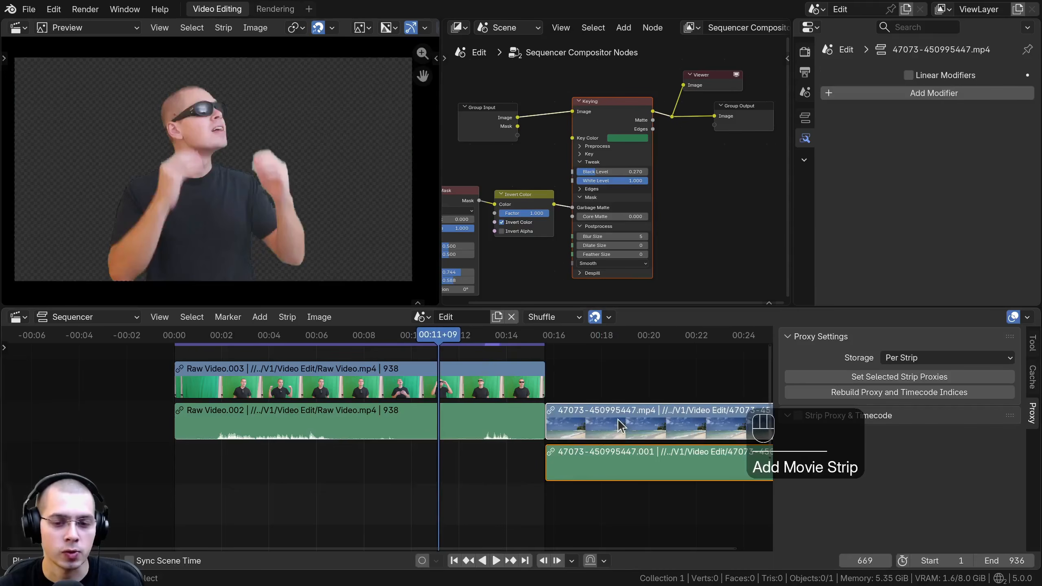
{"action": "left_click", "coordinate": [622, 415]}
{"action": "key", "text": "g"}
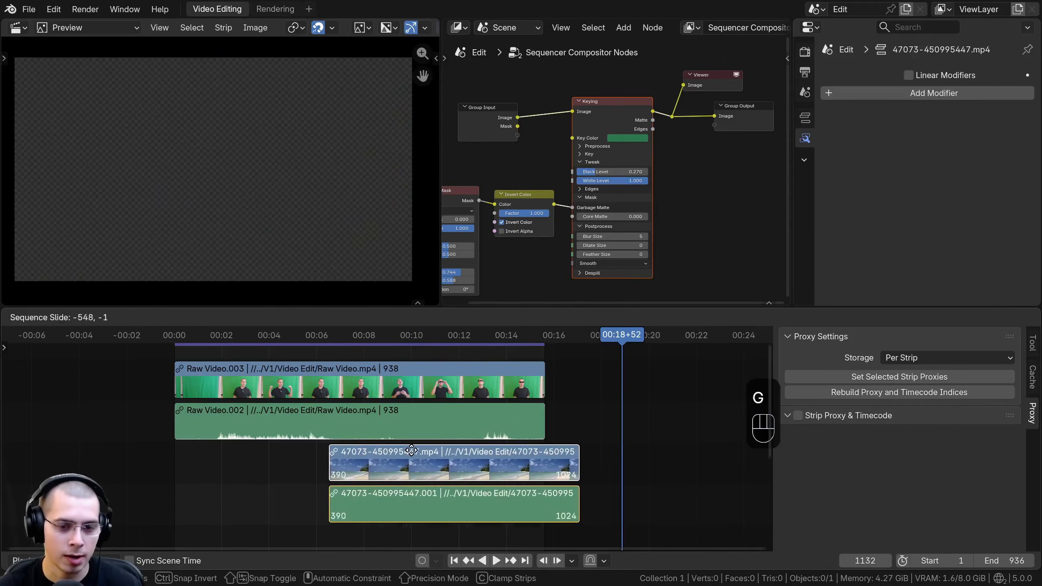
{"action": "left_click", "coordinate": [404, 451]}
Step: Play back the section over the beach footage and examine the keyed person's edges against the new background
{"action": "left_click", "coordinate": [380, 377]}
{"action": "key", "text": "space"}
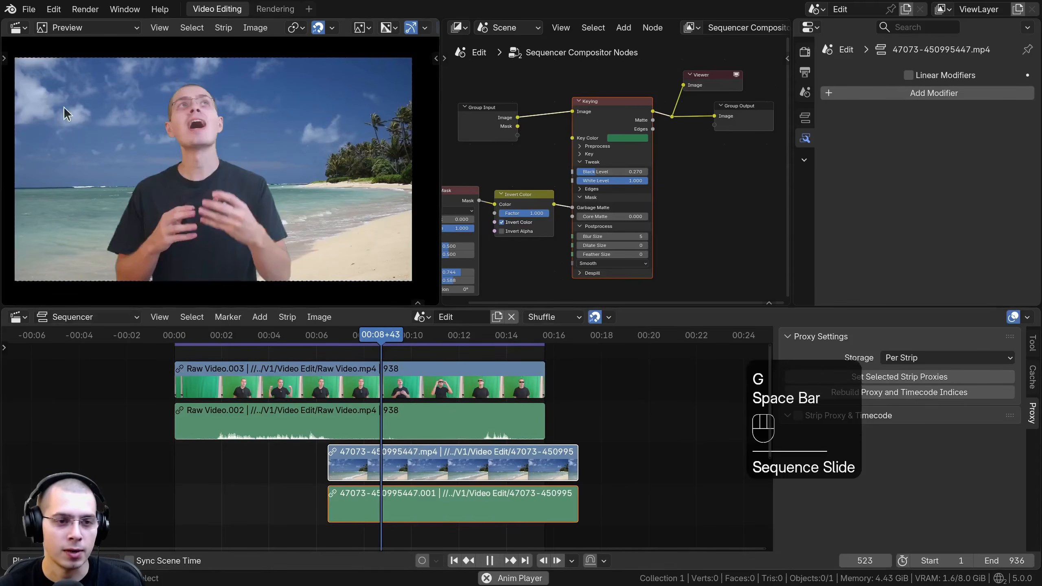
{"action": "key", "text": "space"}
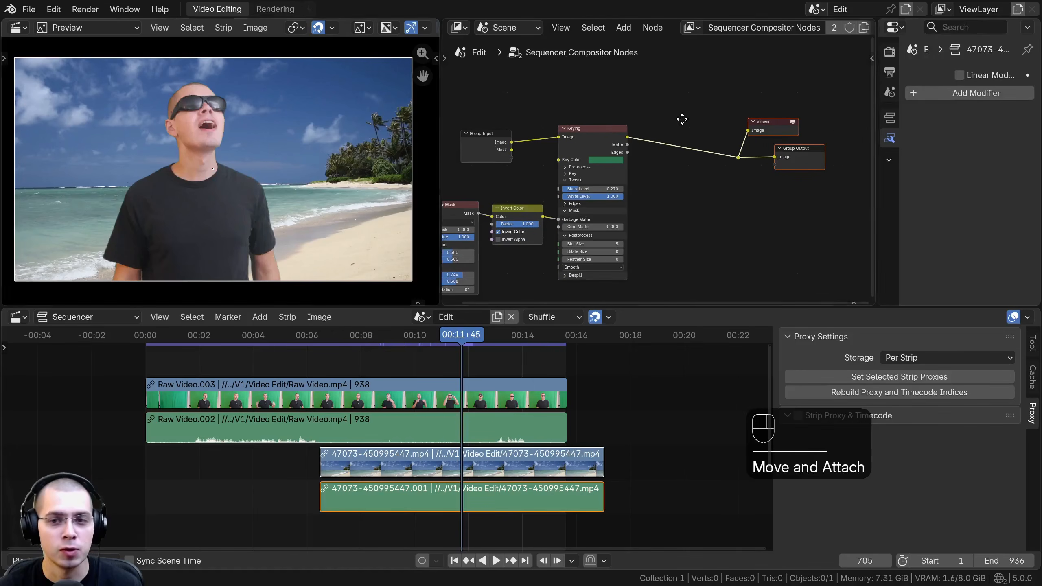
{"action": "scroll", "coordinate": [148, 213], "scroll_direction": "up", "scroll_amount": 3}
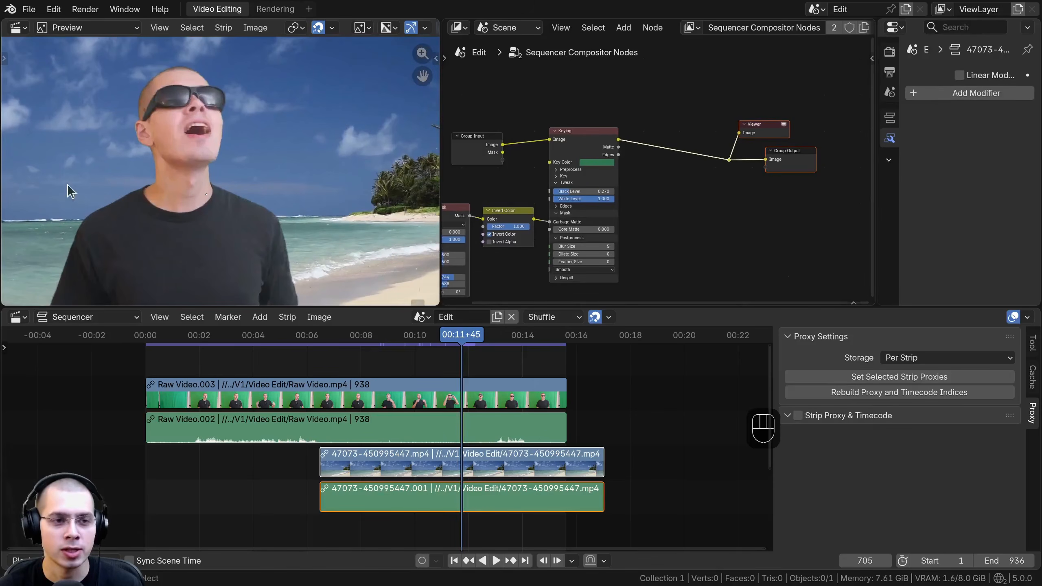
{"action": "scroll", "coordinate": [58, 213], "scroll_direction": "down", "scroll_amount": 4}
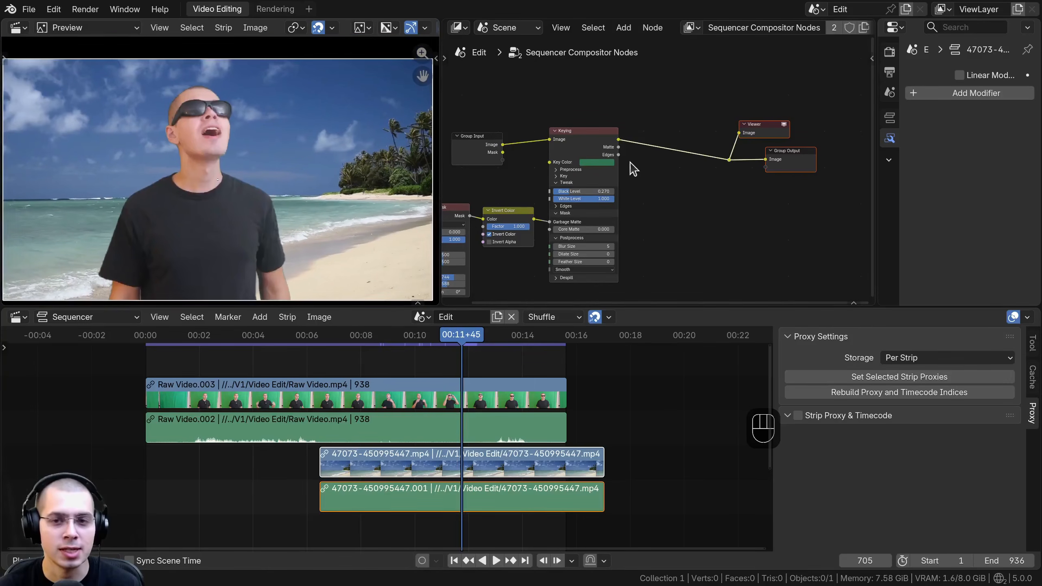
Step: Delete the selected node from the Sequencer Compositor Nodes tree
{"action": "scroll", "coordinate": [642, 112], "scroll_direction": "up", "scroll_amount": 1}
{"action": "key", "text": "x"}
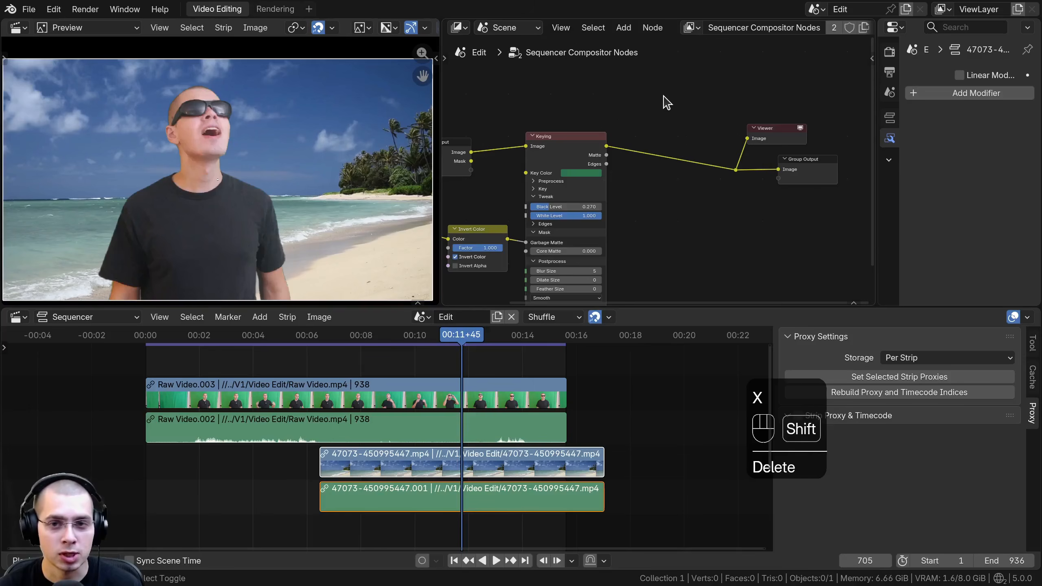
Step: Add an RGB Curves node on the link between the Keying node's Image output and the Viewer and Group Output
{"action": "key", "text": "shift+a"}
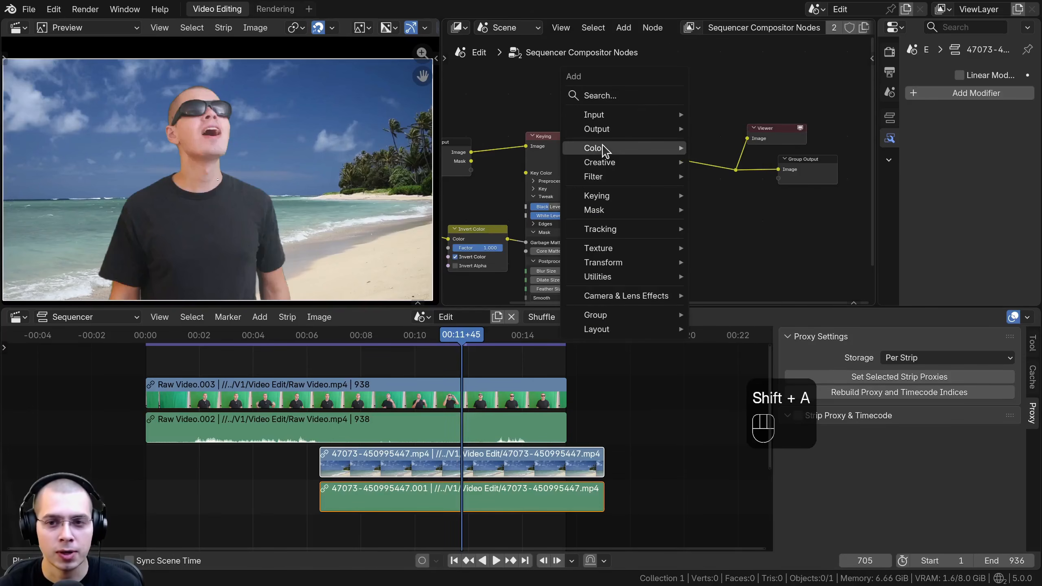
{"action": "mouse_move", "coordinate": [604, 148]}
{"action": "mouse_move", "coordinate": [754, 155]}
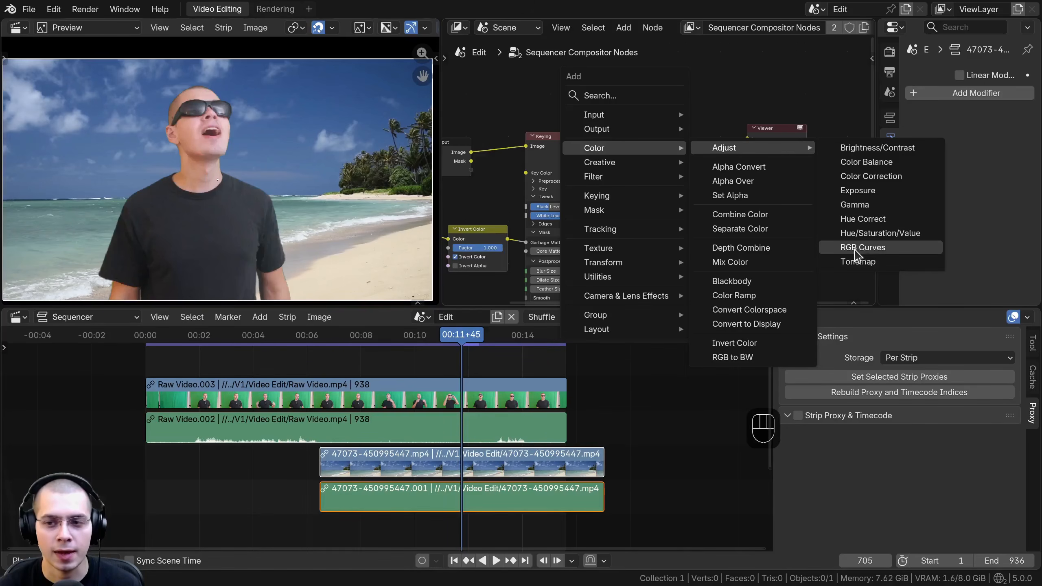
{"action": "left_click", "coordinate": [862, 248]}
{"action": "left_click", "coordinate": [672, 129]}
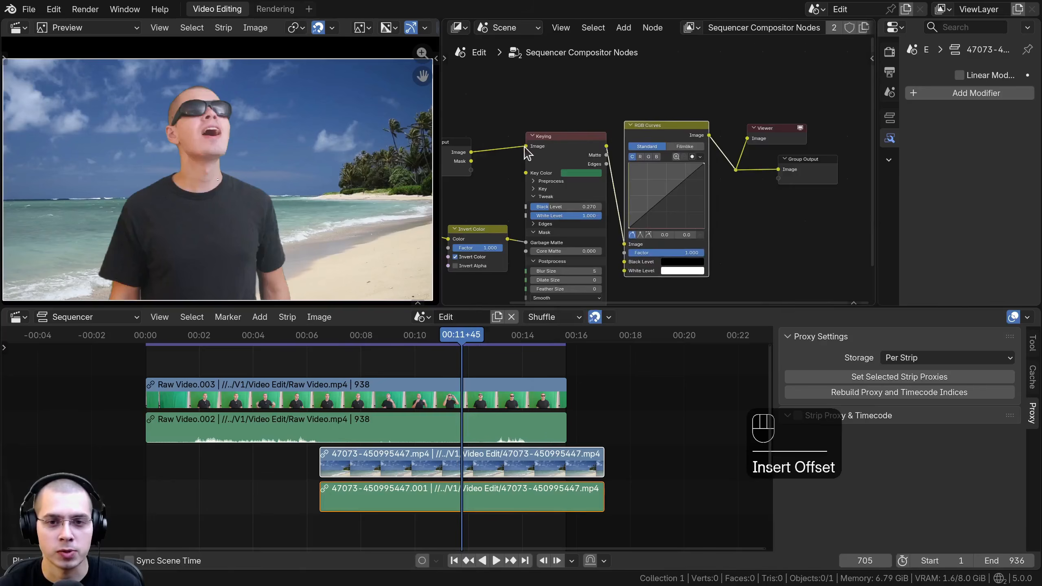
{"action": "scroll", "coordinate": [719, 118], "scroll_direction": "up", "scroll_amount": 2}
{"action": "left_click", "coordinate": [654, 124]}
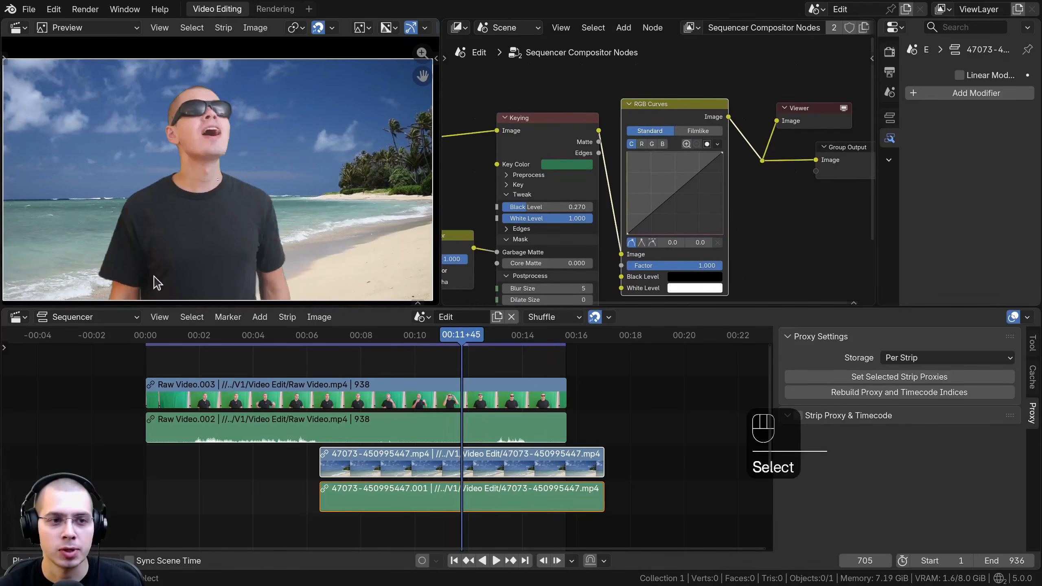
Step: Place a control point near the middle of the RGB Curves node's combined curve and another near the middle of its red curve
{"action": "scroll", "coordinate": [620, 254], "scroll_direction": "up", "scroll_amount": 2}
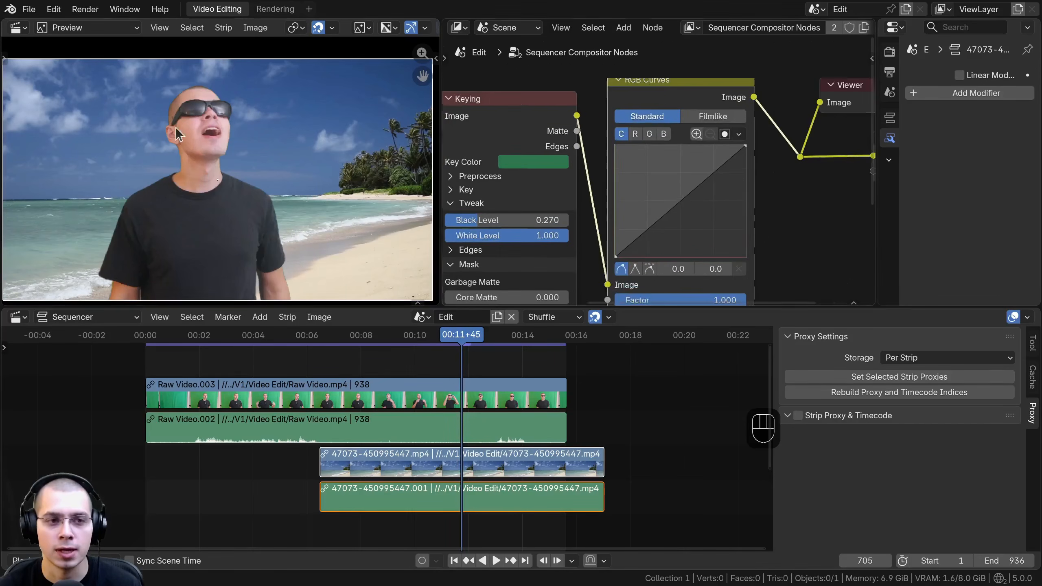
{"action": "scroll", "coordinate": [642, 204], "scroll_direction": "up", "scroll_amount": 1}
{"action": "mouse_move", "coordinate": [685, 197]}
{"action": "left_mouse_down"}
{"action": "mouse_move", "coordinate": [647, 170]}
{"action": "mouse_move", "coordinate": [685, 195]}
{"action": "left_mouse_up"}
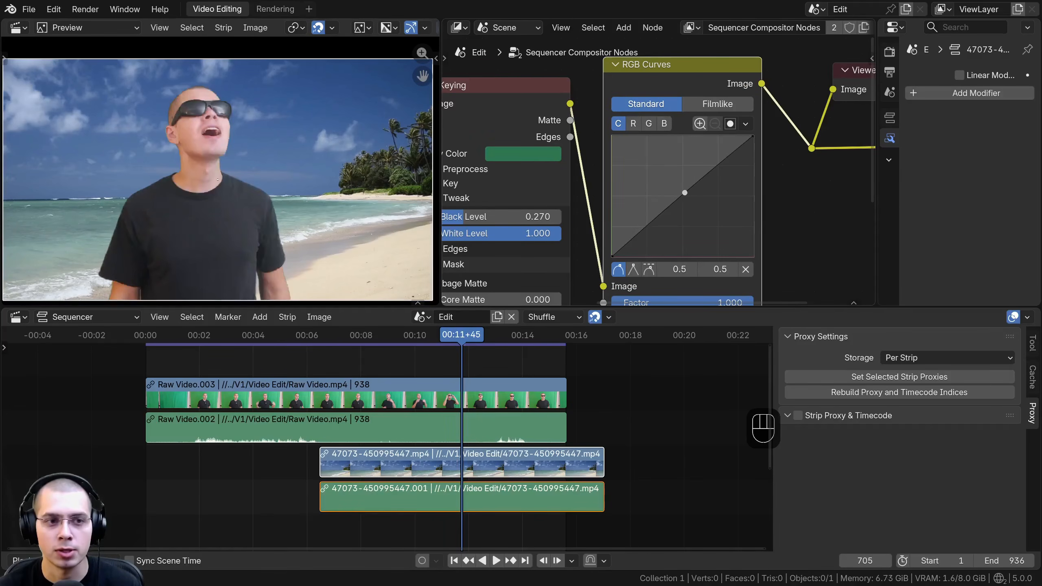
{"action": "left_click", "coordinate": [635, 124]}
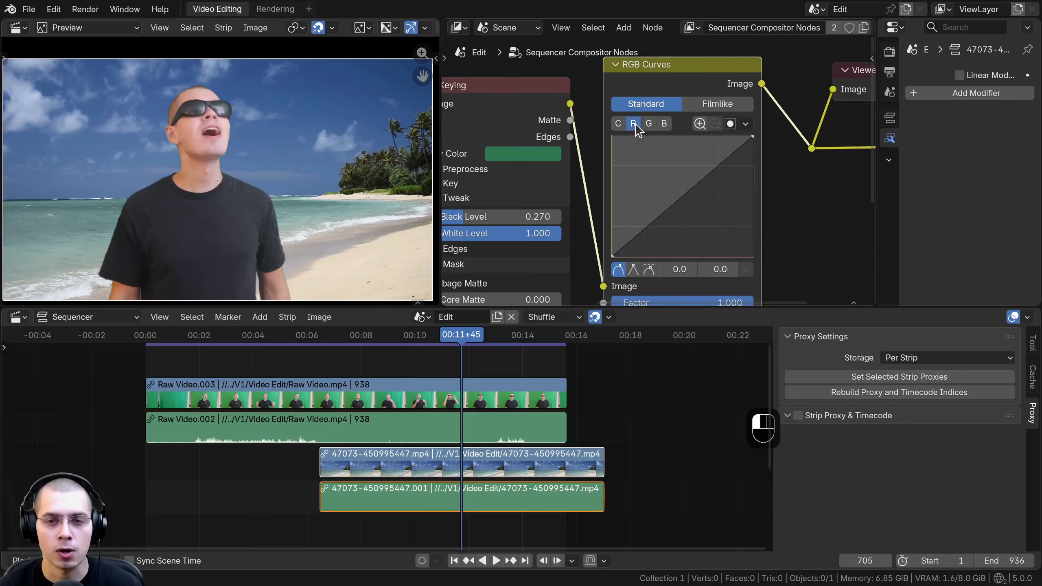
{"action": "left_click", "coordinate": [657, 124]}
{"action": "left_click", "coordinate": [664, 124]}
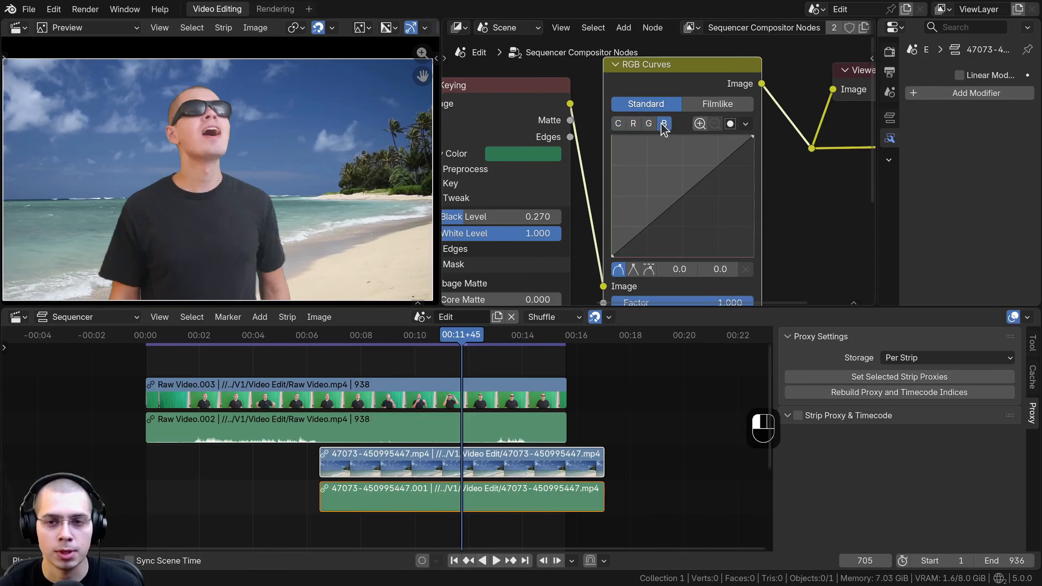
{"action": "mouse_move", "coordinate": [677, 202]}
{"action": "left_mouse_down"}
{"action": "mouse_move", "coordinate": [666, 180]}
{"action": "mouse_move", "coordinate": [686, 201]}
{"action": "left_mouse_up"}
{"action": "left_click_drag", "start_coordinate": [684, 199], "coordinate": [683, 197]}
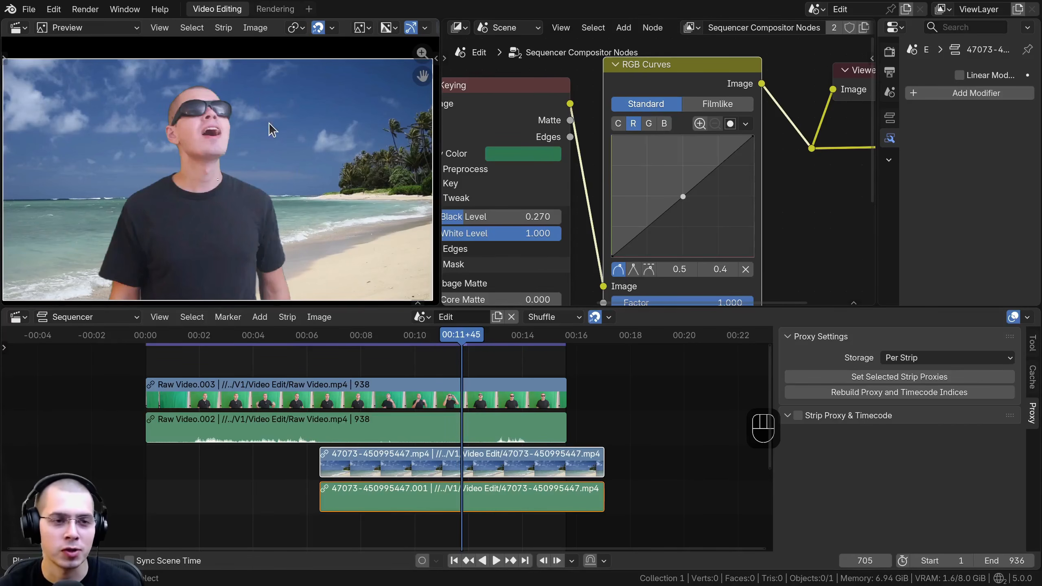
Step: Move the beach video and audio strips earlier to start at about 4 seconds, and play back the composite
{"action": "scroll", "coordinate": [268, 124], "scroll_direction": "down", "scroll_amount": 1}
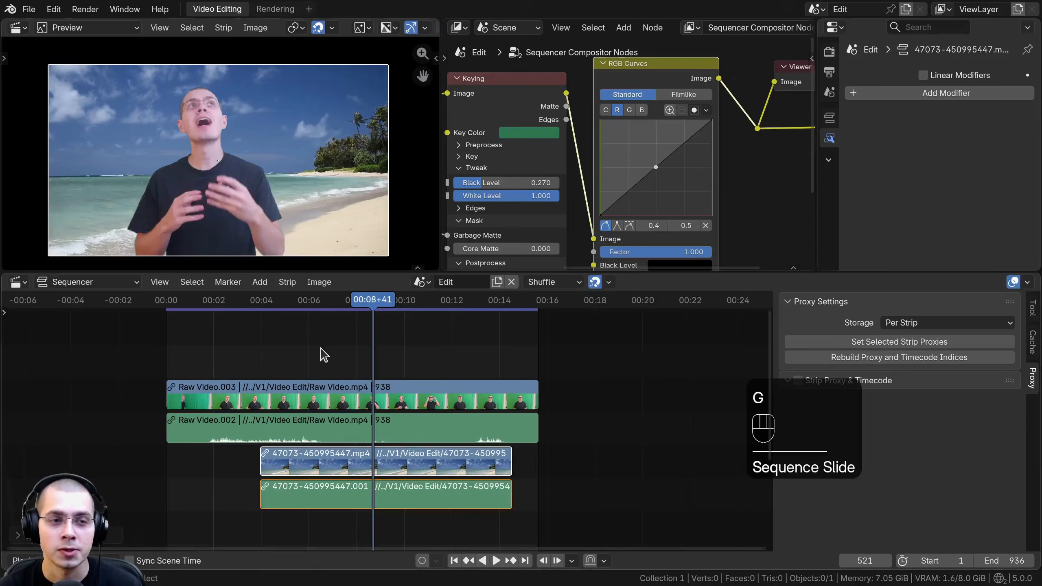
{"action": "key", "text": "space"}
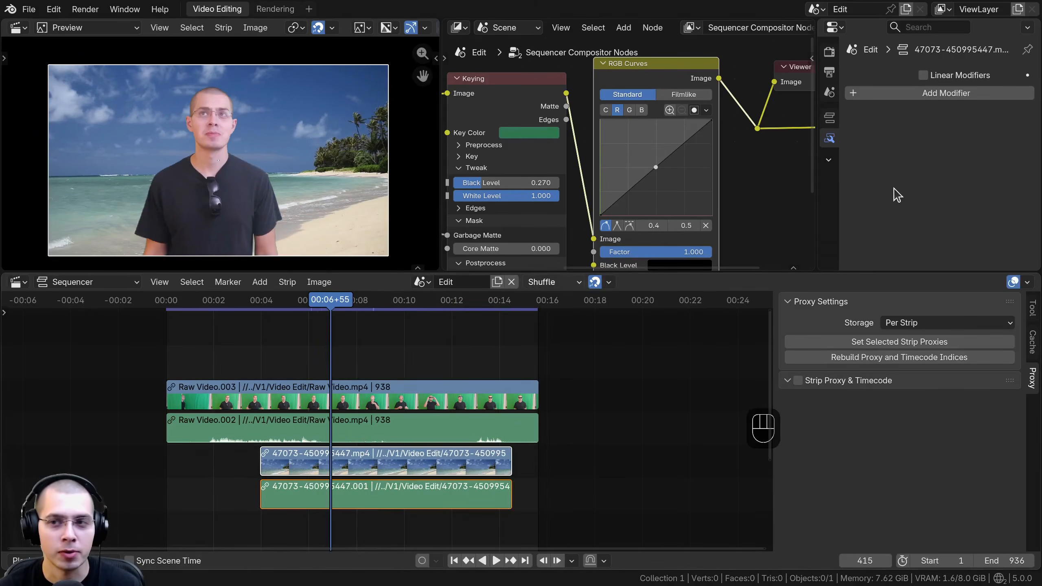
Step: Set the render output path to a file named Green Screen Video on the Desktop
{"action": "left_click", "coordinate": [829, 72]}
{"action": "left_click_drag", "start_coordinate": [797, 76], "coordinate": [801, 81]}
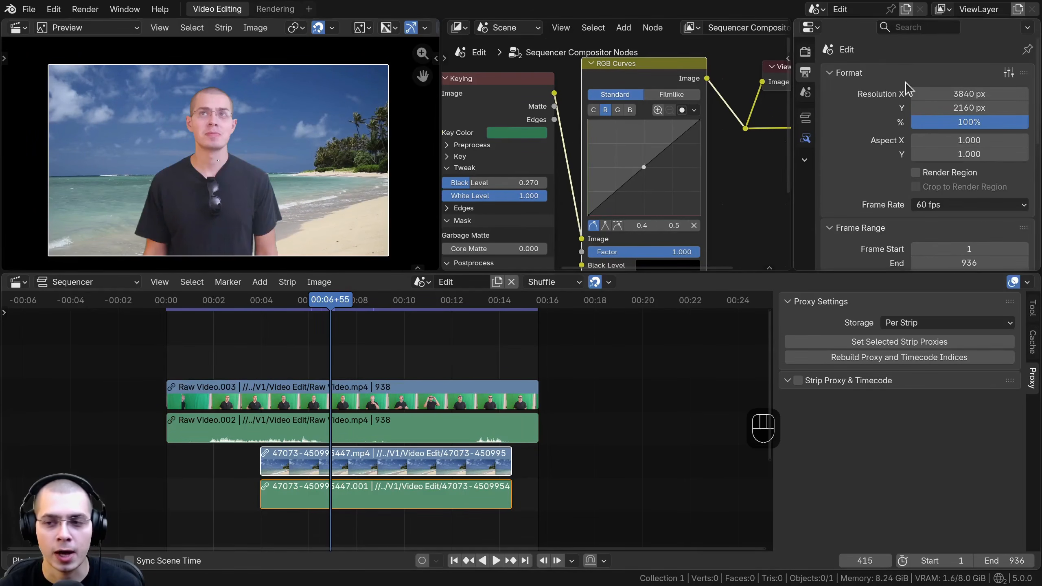
{"action": "scroll", "coordinate": [857, 236], "scroll_direction": "down", "scroll_amount": 1}
{"action": "left_click_drag", "start_coordinate": [849, 272], "coordinate": [855, 375]}
{"action": "scroll", "coordinate": [894, 139], "scroll_direction": "down", "scroll_amount": 4}
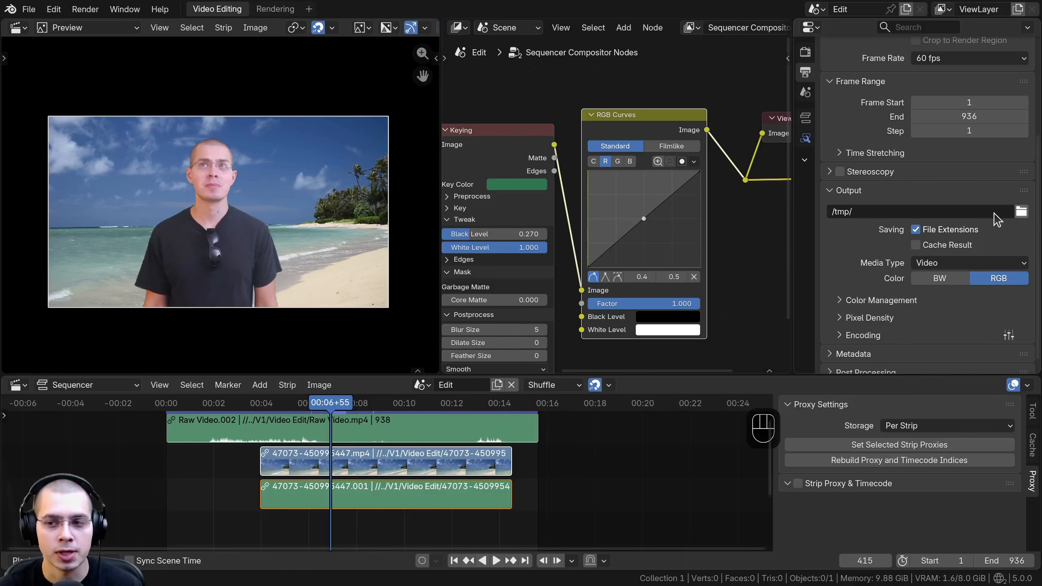
{"action": "left_click", "coordinate": [902, 212]}
{"action": "left_click", "coordinate": [858, 211]}
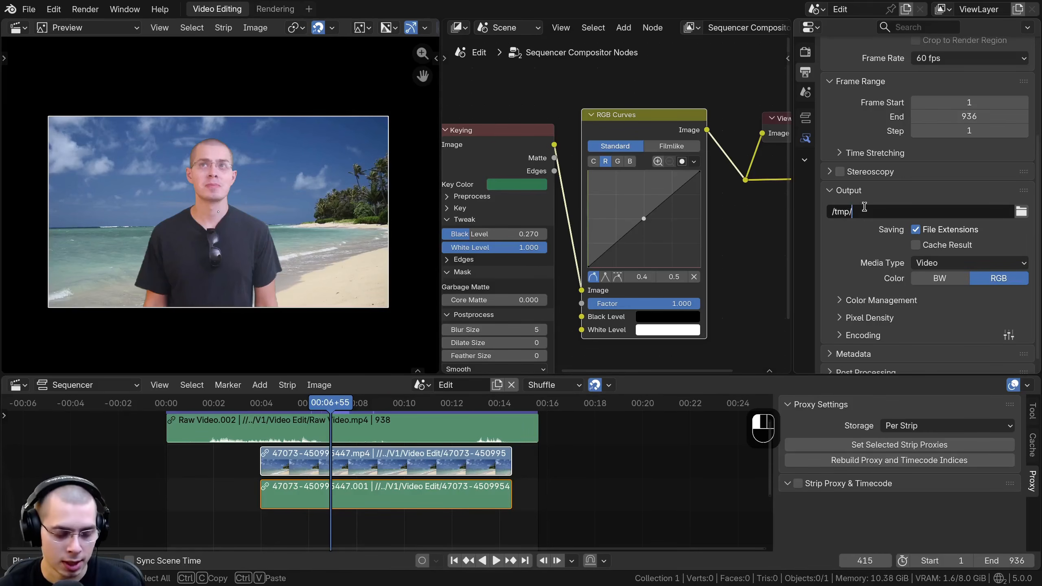
{"action": "type", "text": "Green Screen Video"}
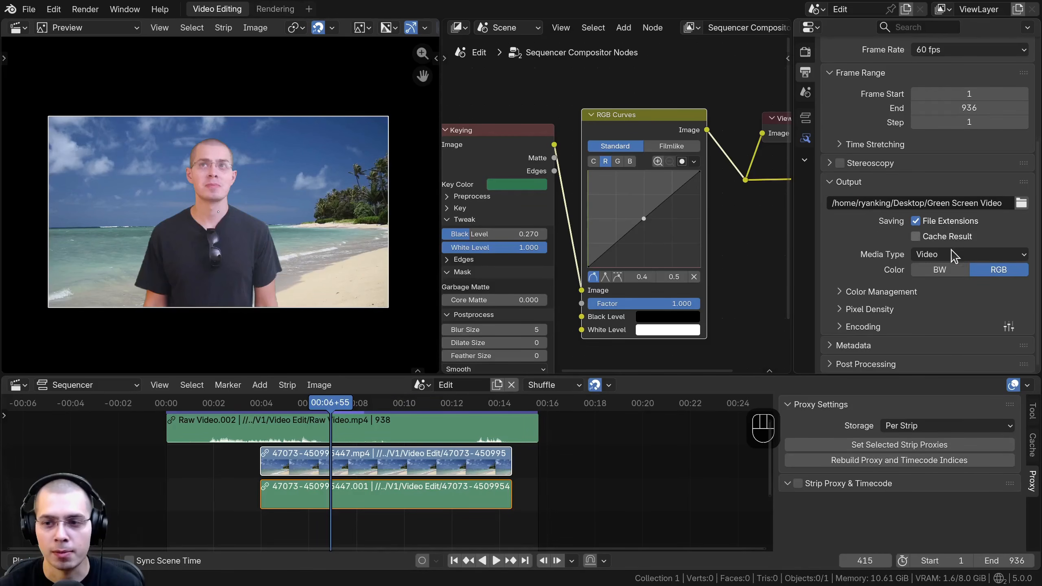
Step: Set the output media type to Video and the encoding container to MPEG-4
{"action": "left_click", "coordinate": [952, 255]}
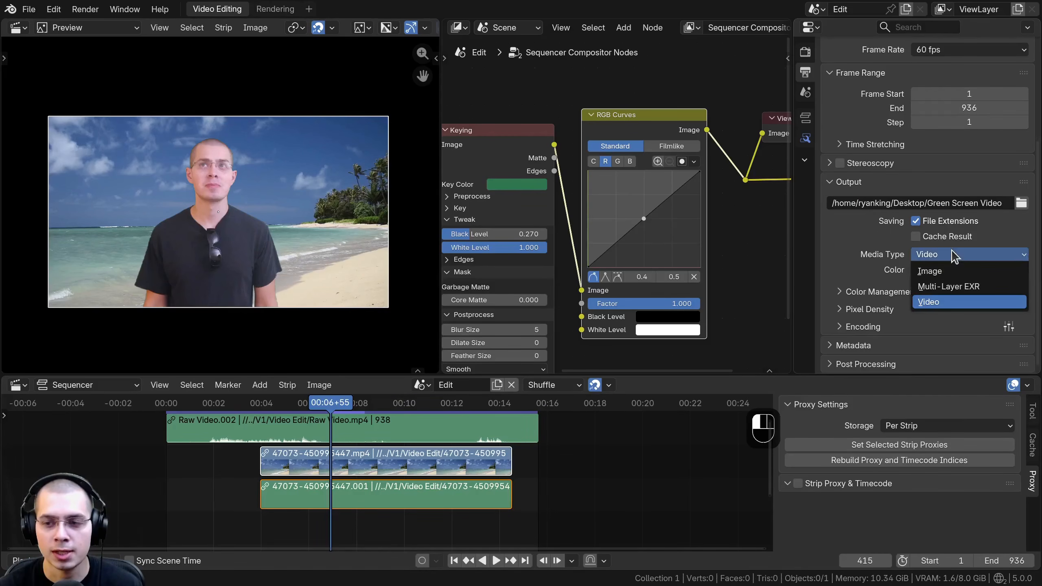
{"action": "left_click", "coordinate": [937, 297]}
{"action": "left_click", "coordinate": [841, 327]}
{"action": "scroll", "coordinate": [862, 240], "scroll_direction": "down", "scroll_amount": 8}
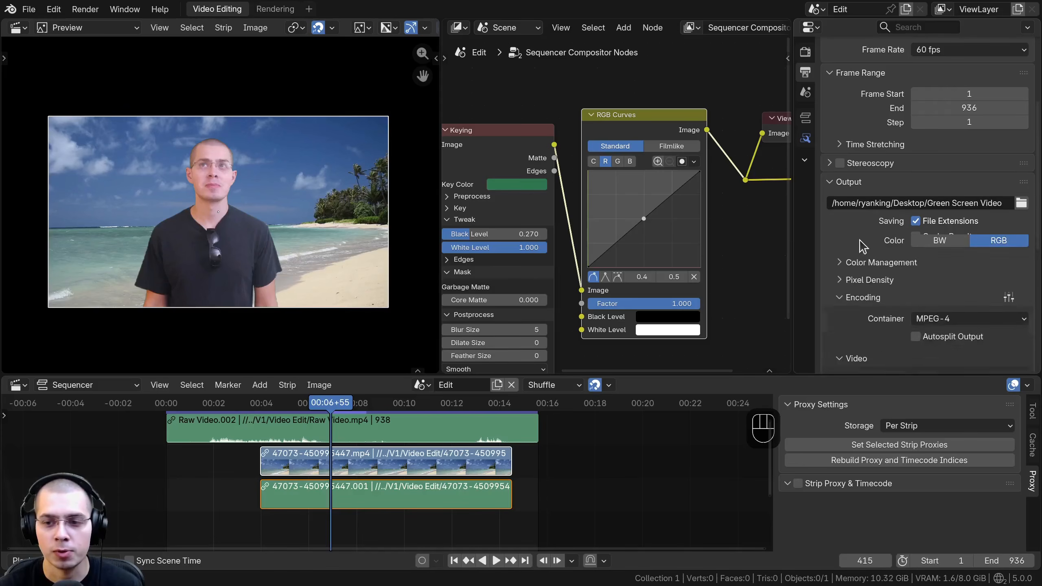
{"action": "left_click", "coordinate": [949, 172]}
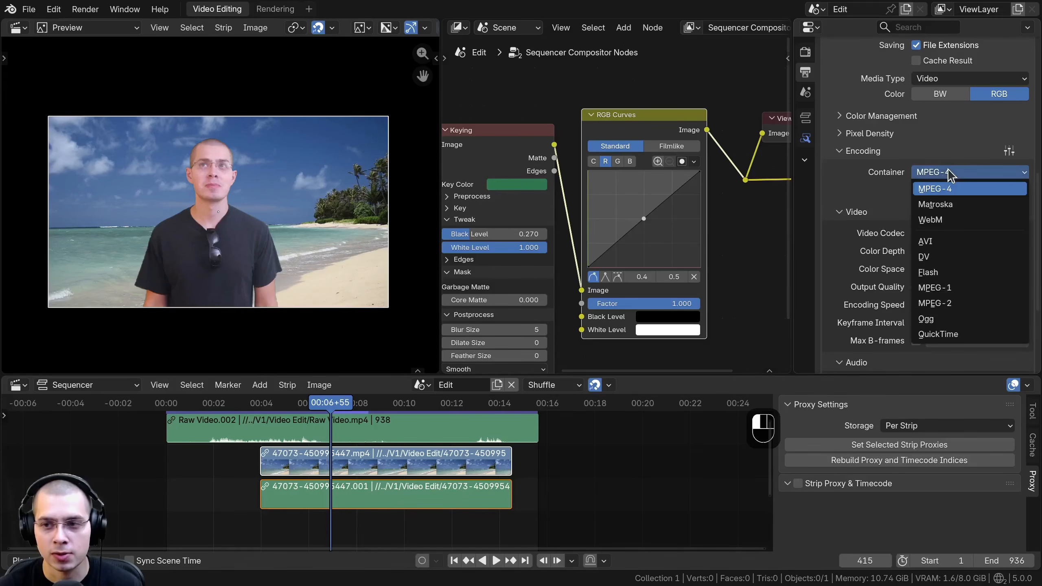
{"action": "left_click", "coordinate": [924, 189]}
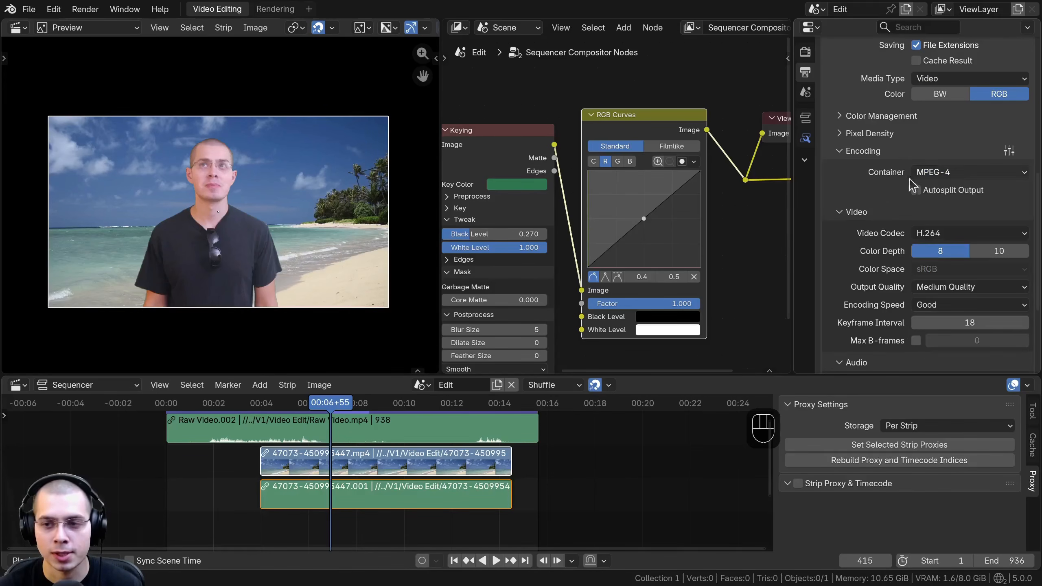
Step: Review the options for video codec, output quality, encoding speed and audio codec, and look at the render commands
{"action": "left_click", "coordinate": [976, 234]}
{"action": "left_click", "coordinate": [974, 233]}
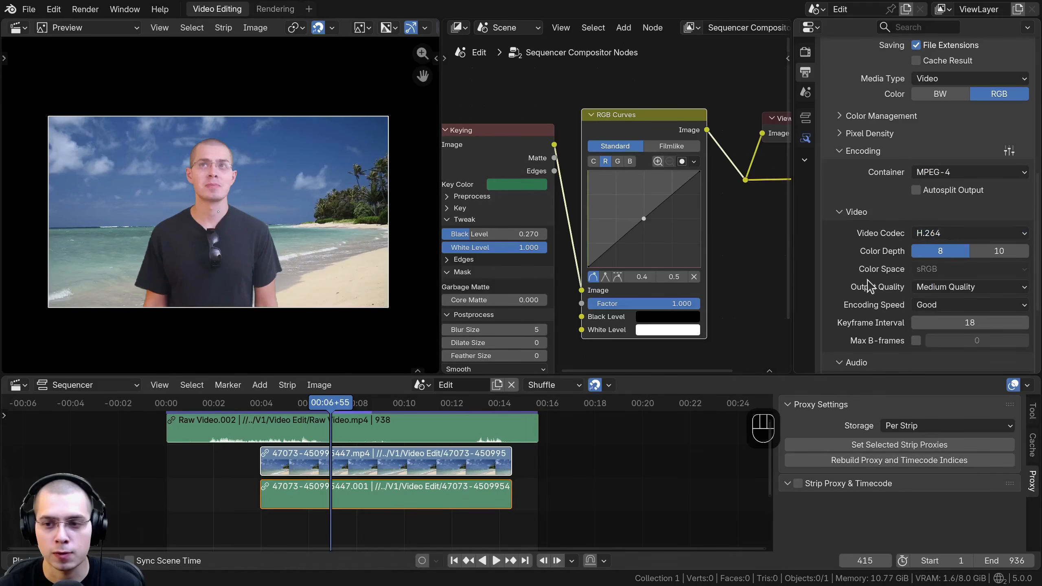
{"action": "left_click", "coordinate": [942, 286]}
{"action": "left_click", "coordinate": [926, 282]}
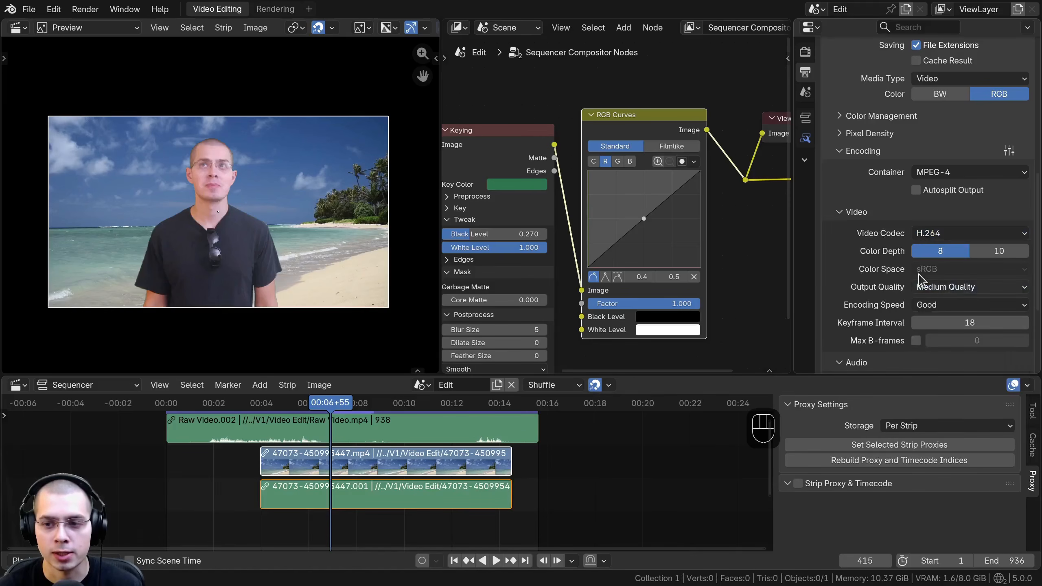
{"action": "left_click", "coordinate": [950, 308]}
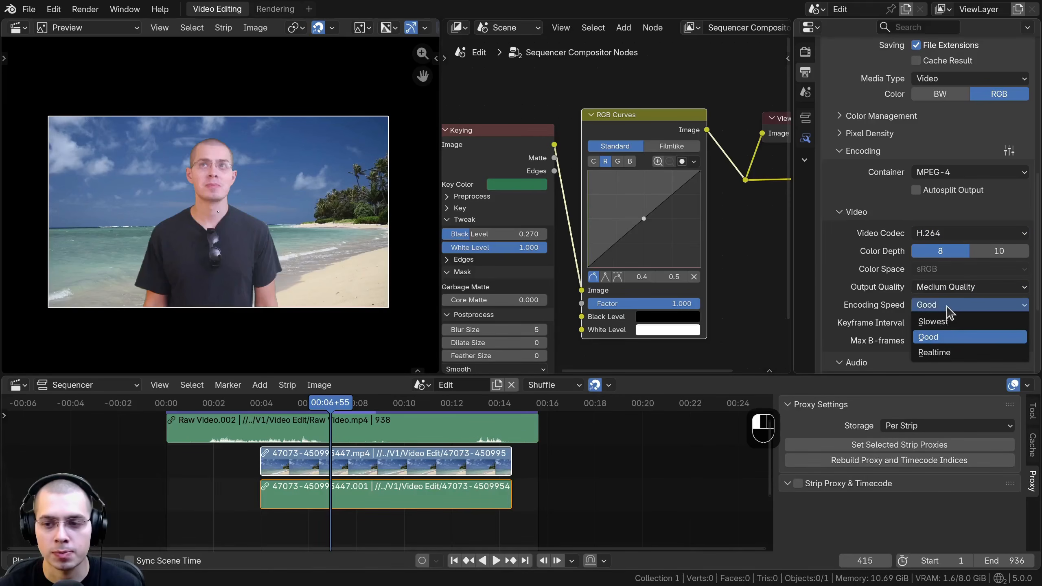
{"action": "left_click", "coordinate": [943, 306]}
{"action": "scroll", "coordinate": [857, 271], "scroll_direction": "down", "scroll_amount": 6}
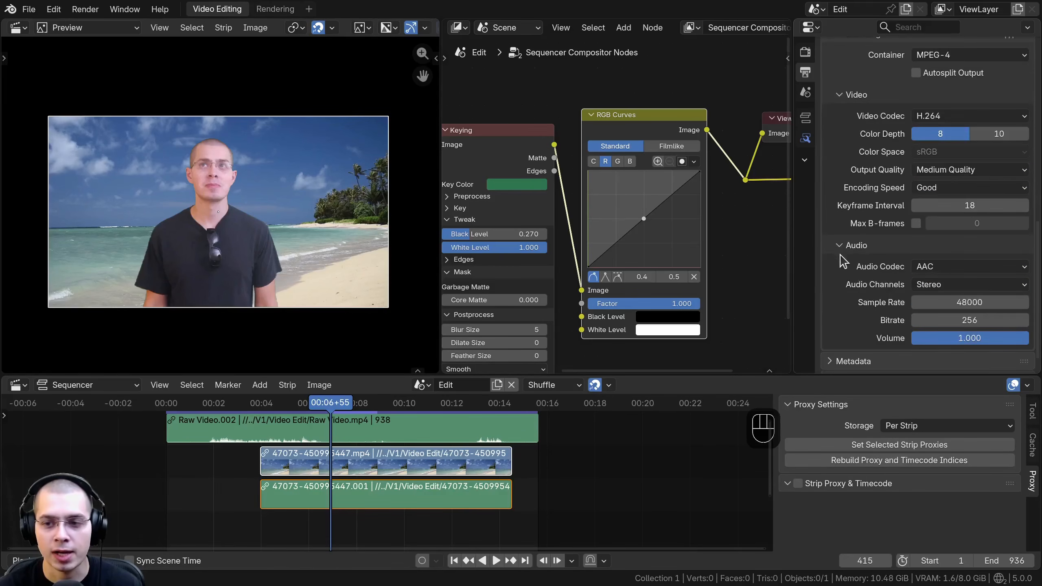
{"action": "left_click", "coordinate": [943, 271]}
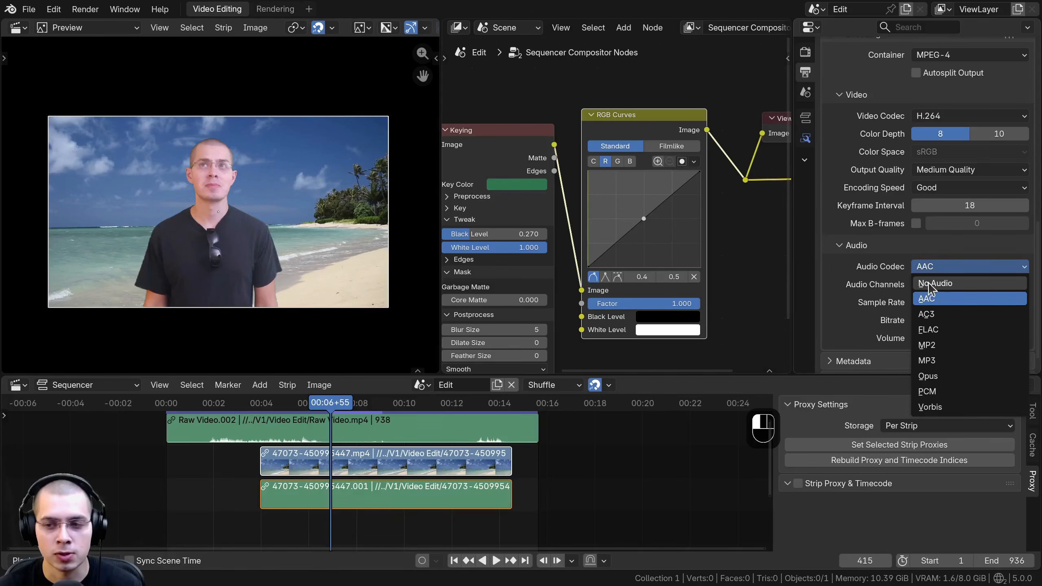
{"action": "scroll", "coordinate": [965, 219], "scroll_direction": "up", "scroll_amount": 2}
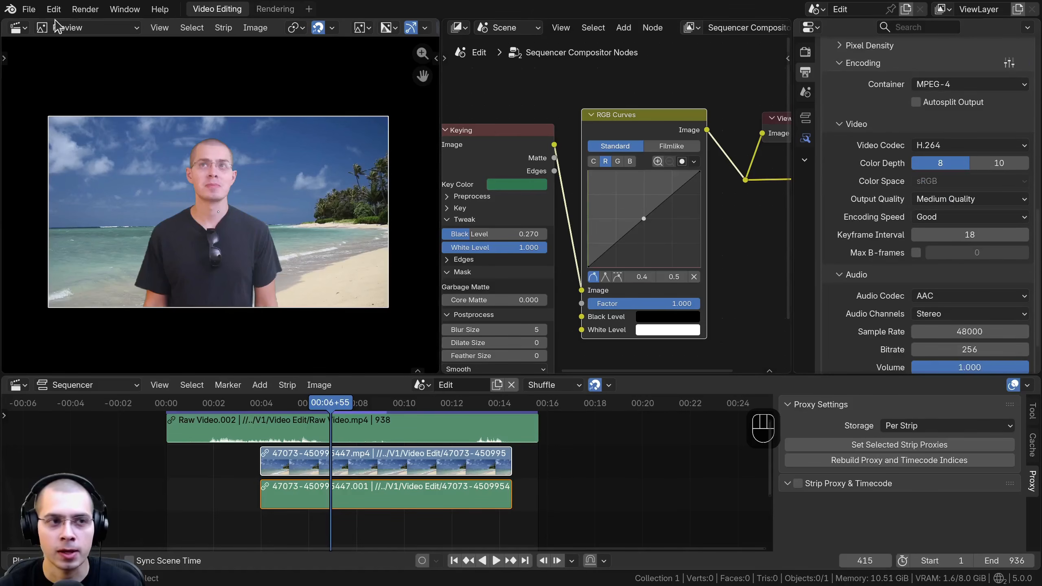
{"action": "left_click", "coordinate": [85, 9]}
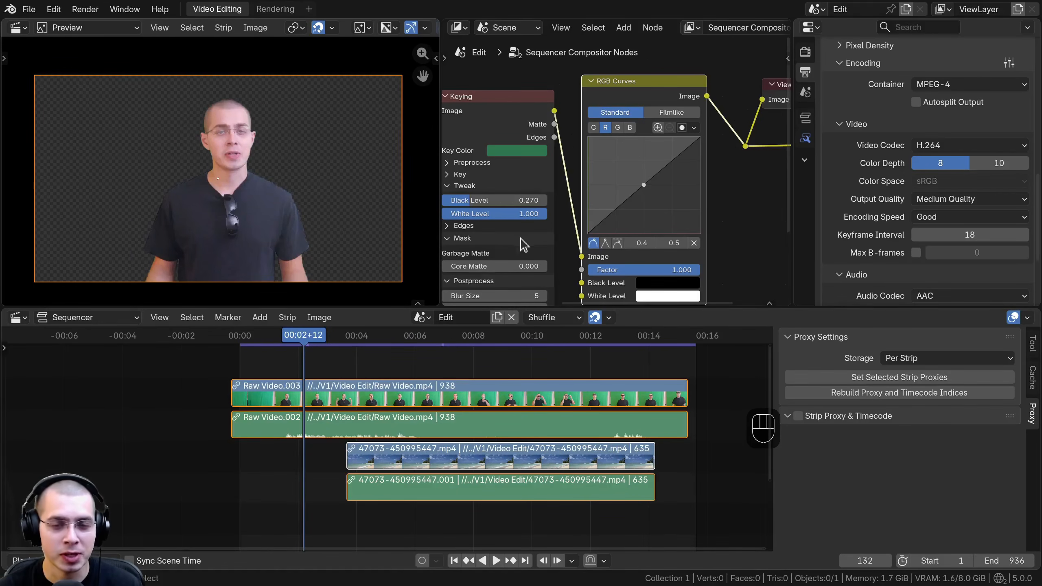
Step: Duplicate the Raw Video.003 strip together with its audio and place the copies two channels directly above the originals
{"action": "scroll", "coordinate": [529, 240], "scroll_direction": "down", "scroll_amount": 2}
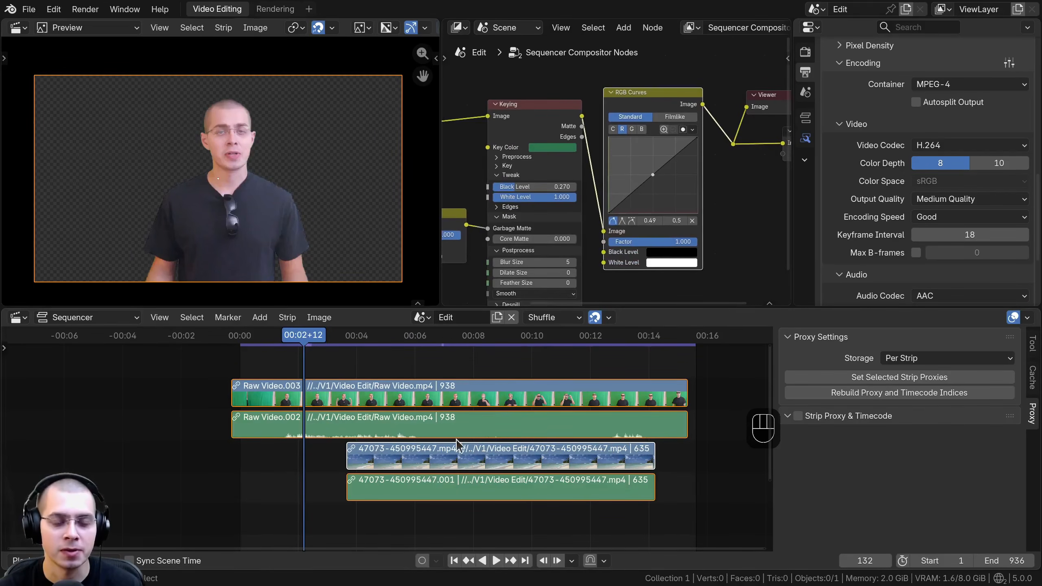
{"action": "left_click", "coordinate": [471, 461]}
{"action": "middle_click_drag", "start_coordinate": [391, 445], "coordinate": [407, 416]}
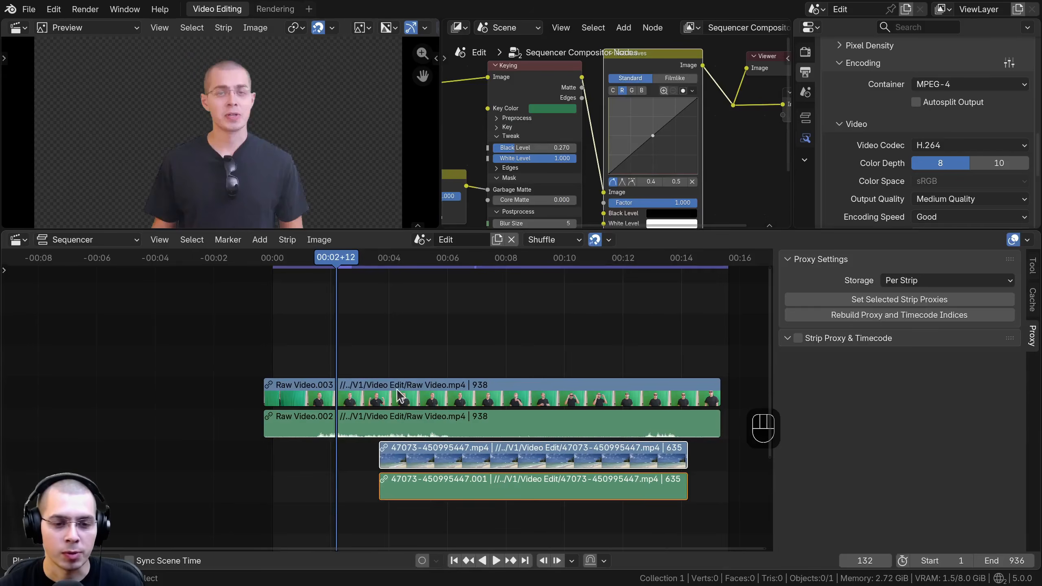
{"action": "left_click", "coordinate": [375, 396]}
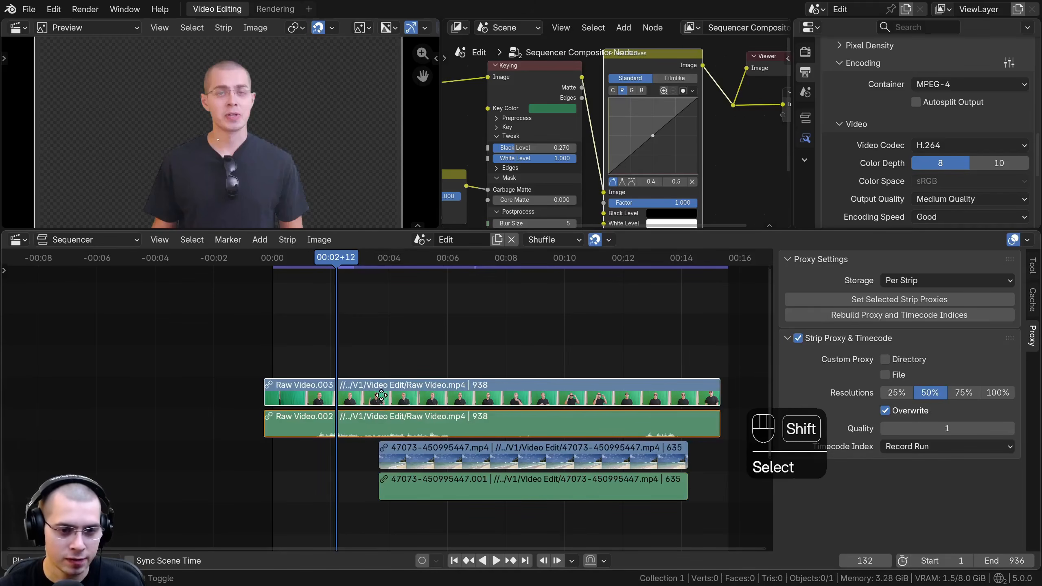
{"action": "key", "text": "shift+d"}
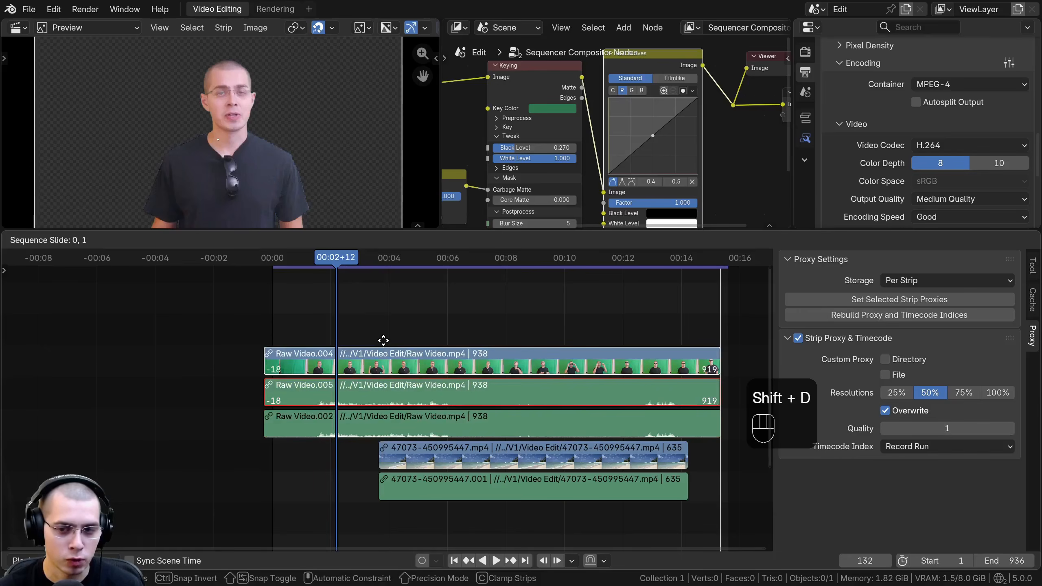
{"action": "middle_click_drag", "start_coordinate": [384, 335], "coordinate": [384, 319]}
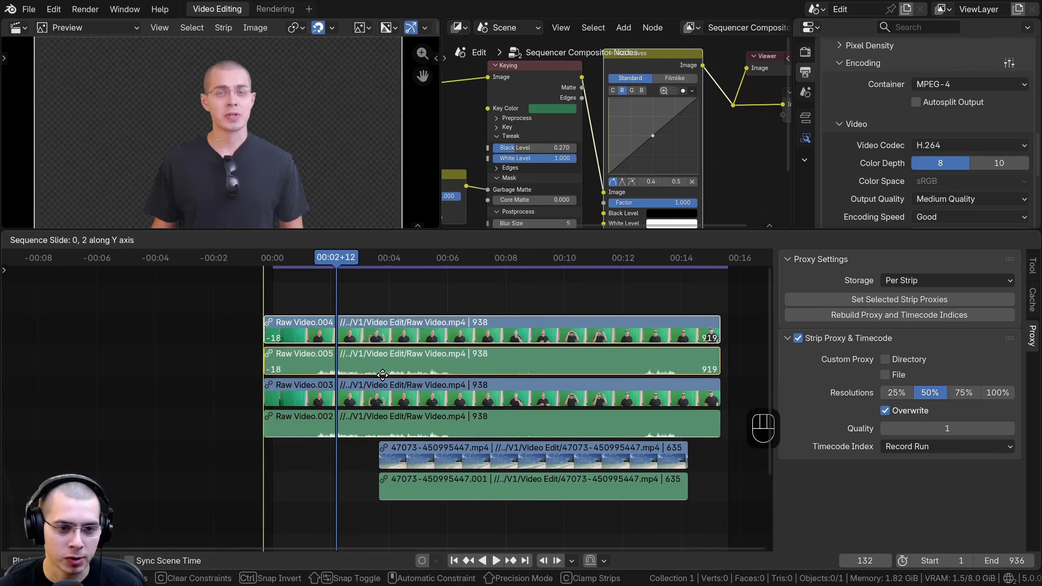
{"action": "left_click", "coordinate": [388, 328]}
Step: Remove the Compositor modifier from the duplicated Raw Video.004 strip
{"action": "left_click", "coordinate": [355, 394]}
{"action": "left_click", "coordinate": [358, 332]}
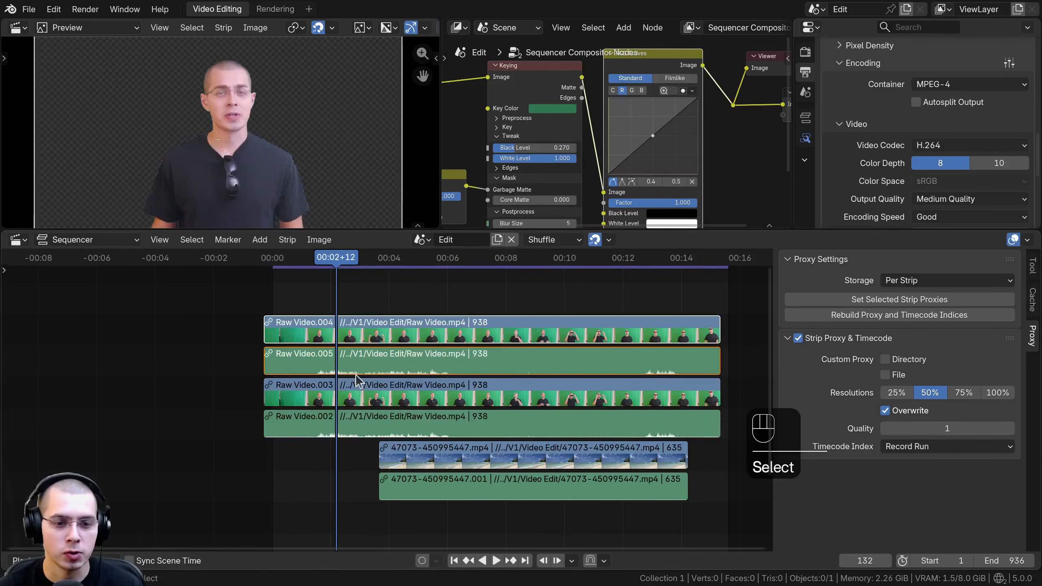
{"action": "left_click", "coordinate": [360, 388]}
{"action": "left_click", "coordinate": [358, 334]}
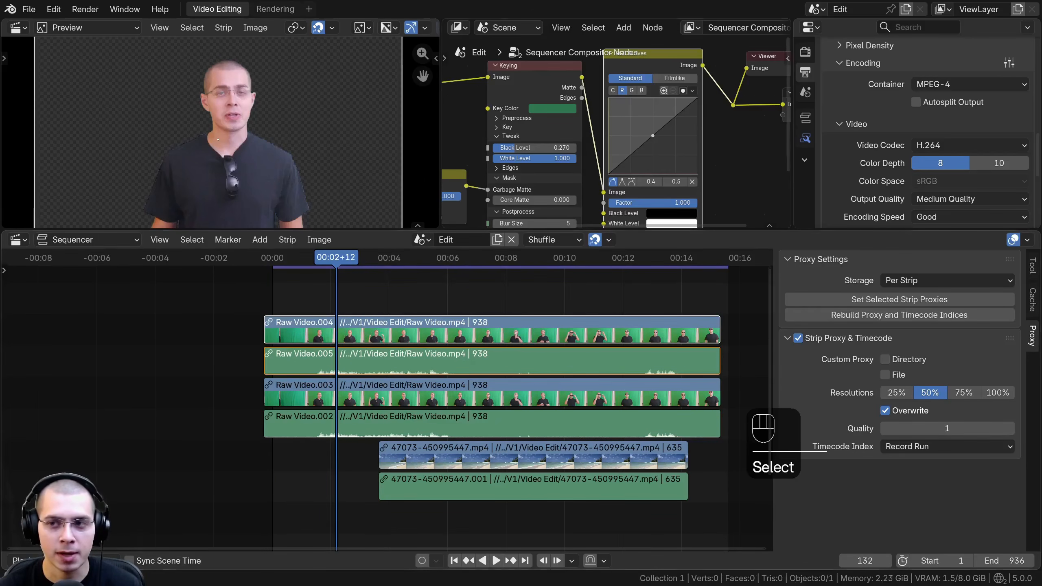
{"action": "left_click", "coordinate": [806, 139]}
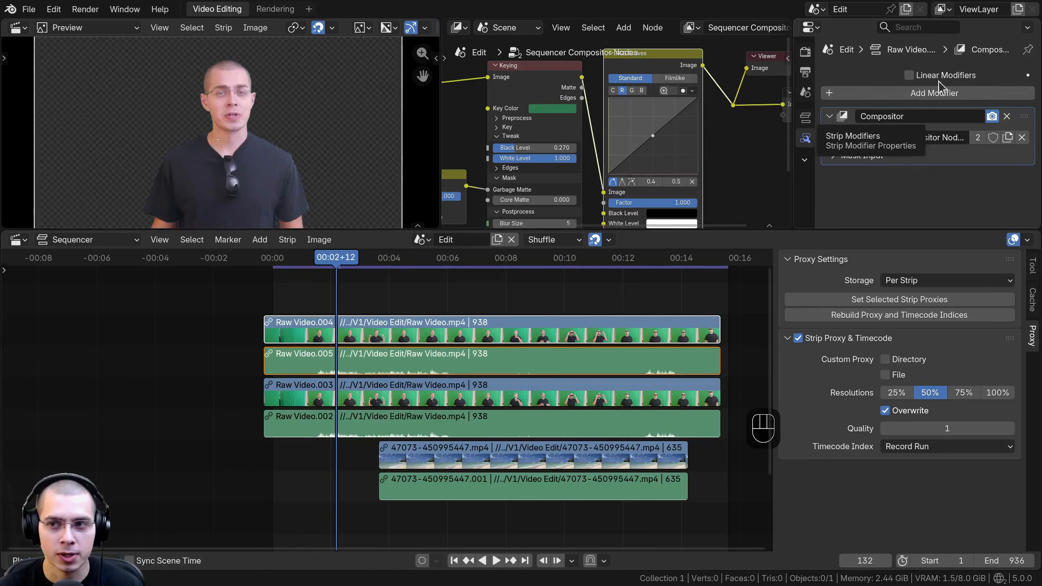
{"action": "left_click", "coordinate": [1007, 117]}
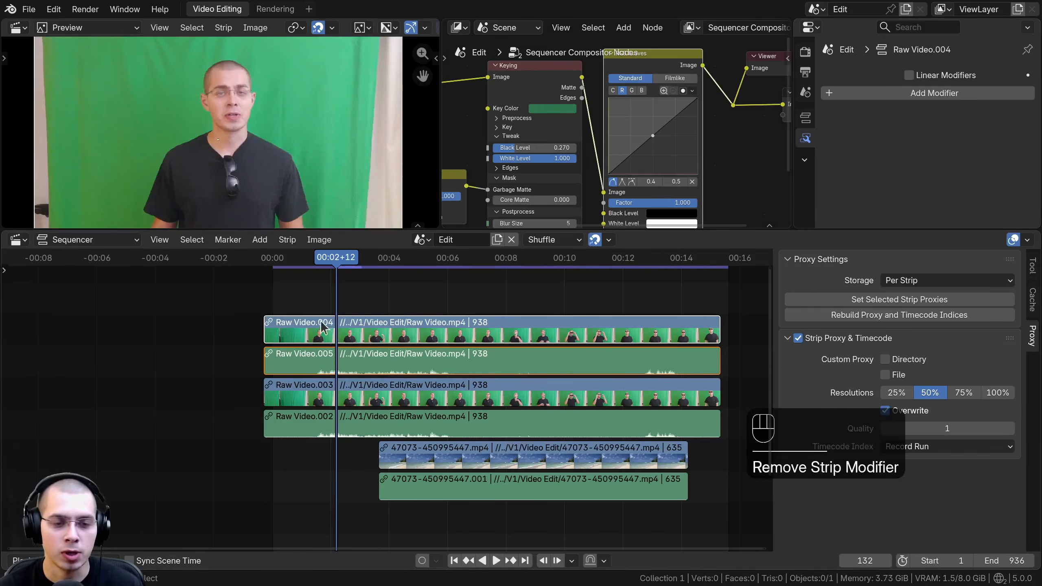
Step: Split both copies of the Raw Video strips, video and audio, at 00:06+08 on the timeline
{"action": "scroll", "coordinate": [222, 212], "scroll_direction": "down", "scroll_amount": 1}
{"action": "left_click_drag", "start_coordinate": [251, 230], "coordinate": [251, 264]}
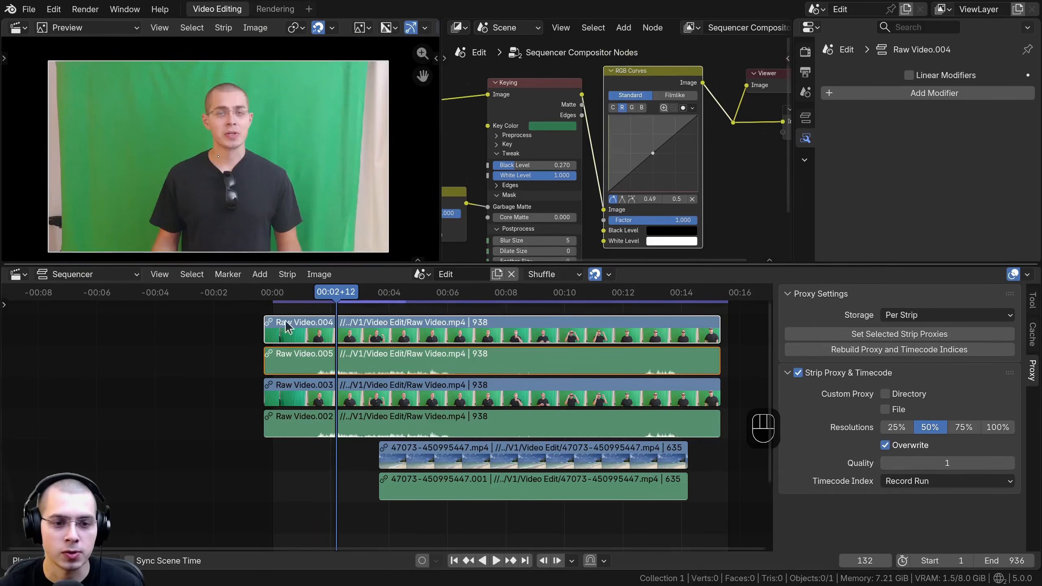
{"action": "left_click_drag", "start_coordinate": [335, 316], "coordinate": [447, 319]}
{"action": "left_click", "coordinate": [452, 416]}
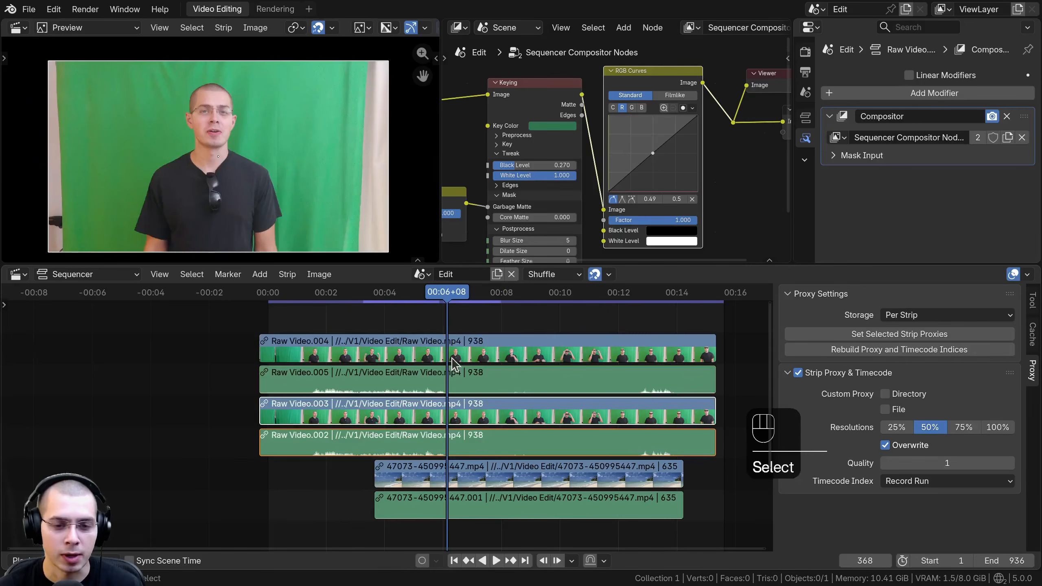
{"action": "left_click", "coordinate": [450, 345], "text": "shift"}
{"action": "scroll", "coordinate": [450, 359], "scroll_direction": "up", "scroll_amount": 2}
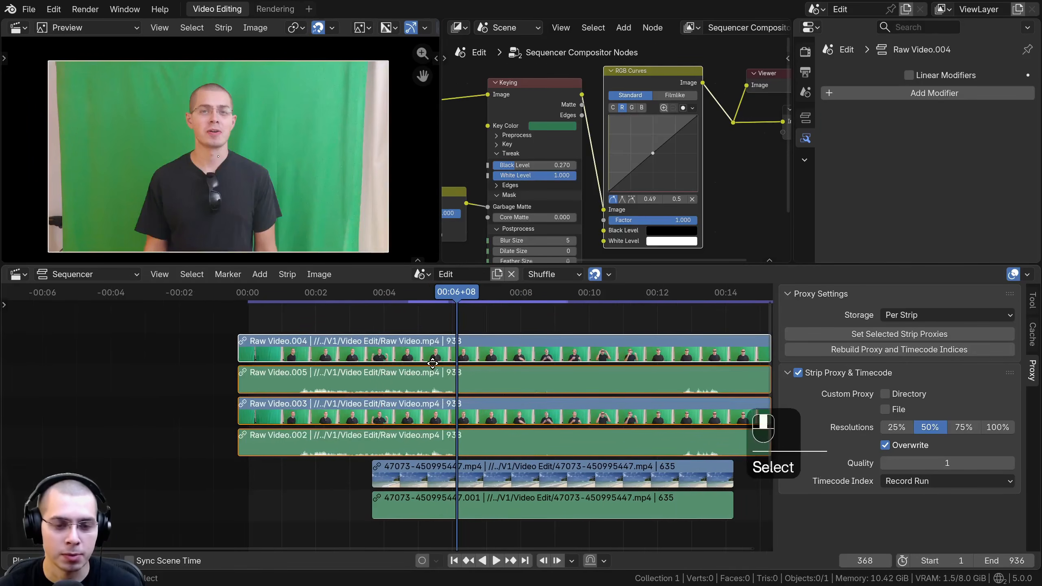
{"action": "middle_click_drag", "start_coordinate": [439, 360], "coordinate": [435, 353]}
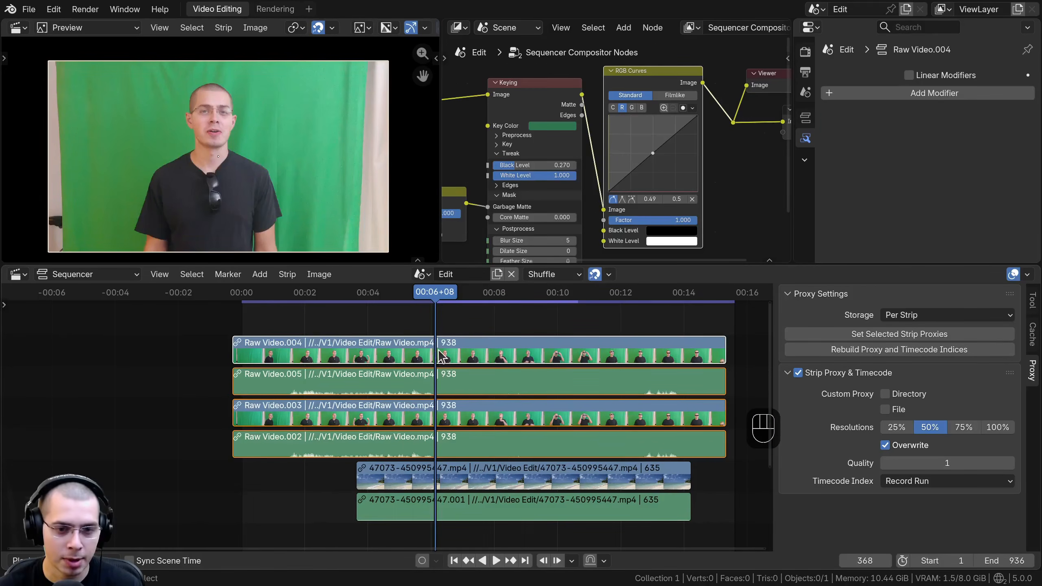
{"action": "key", "text": "s"}
Step: Delete the second half of the upper Raw Video copy and the first half of the lower copy, including their audio
{"action": "left_click", "coordinate": [476, 347]}
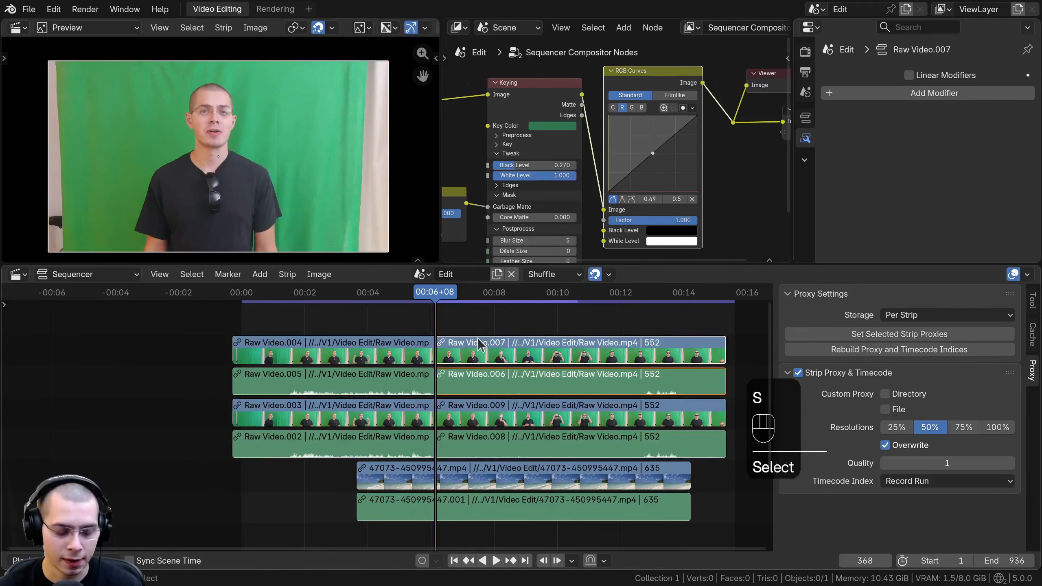
{"action": "key", "text": "x"}
{"action": "left_click", "coordinate": [380, 411]}
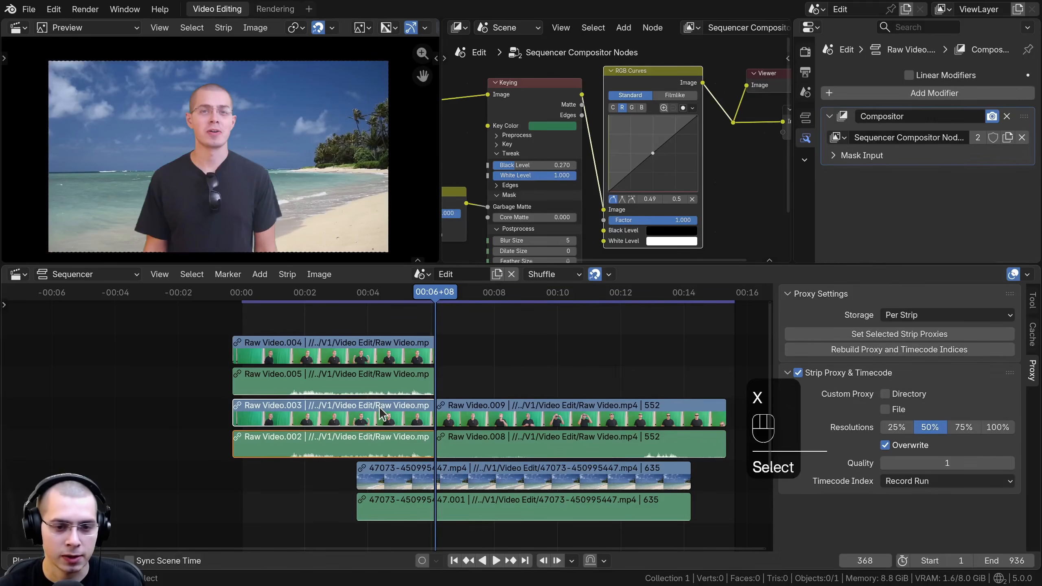
{"action": "key", "text": "x"}
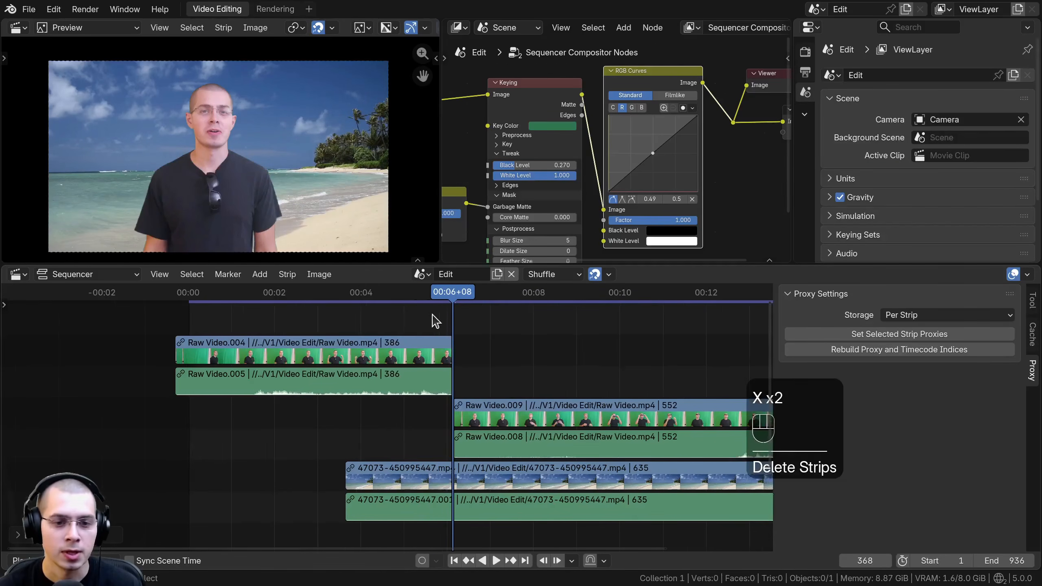
Step: Play across the cut between the two clips, and move the beach footage with its audio to start at about frame 331
{"action": "scroll", "coordinate": [388, 400], "scroll_direction": "up", "scroll_amount": 2}
{"action": "left_click", "coordinate": [417, 316]}
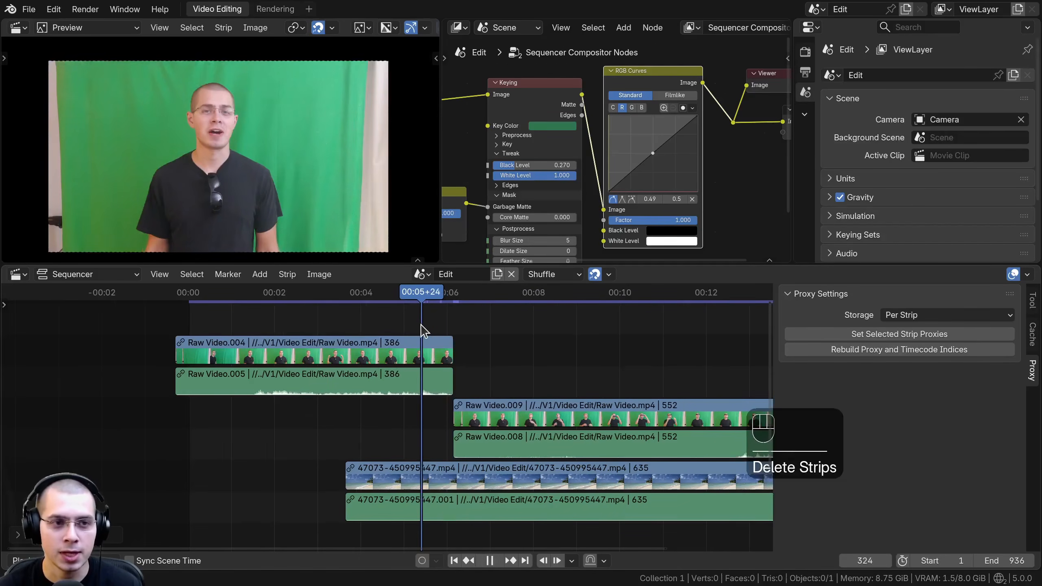
{"action": "key", "text": "space"}
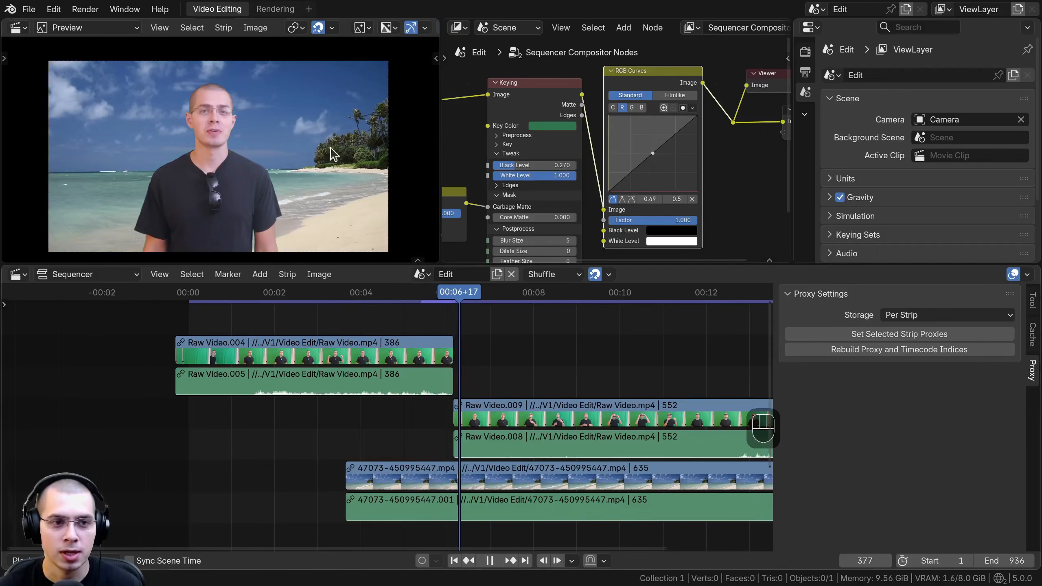
{"action": "left_click", "coordinate": [411, 478]}
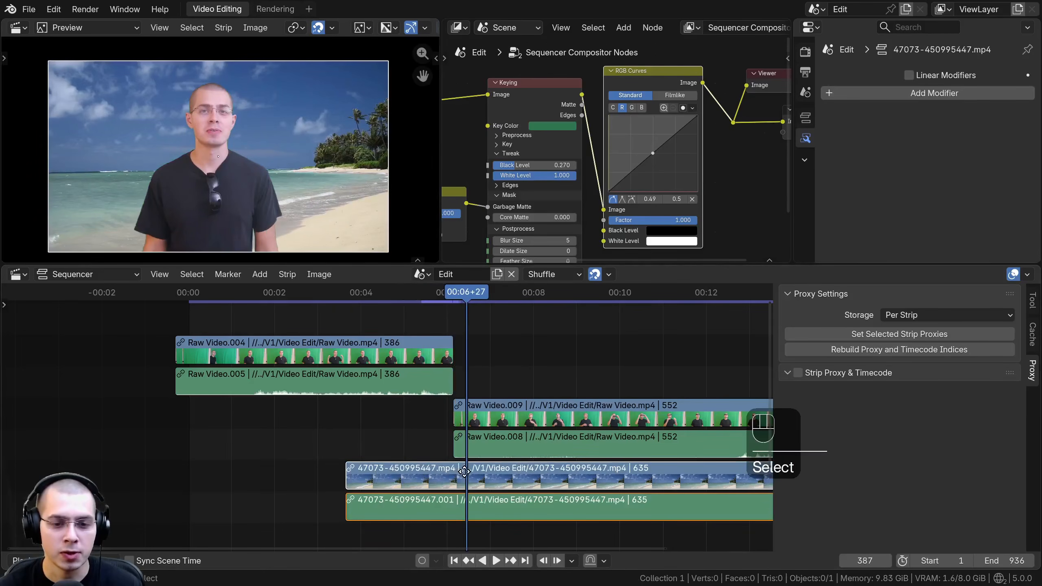
{"action": "left_click_drag", "start_coordinate": [464, 472], "coordinate": [488, 484]}
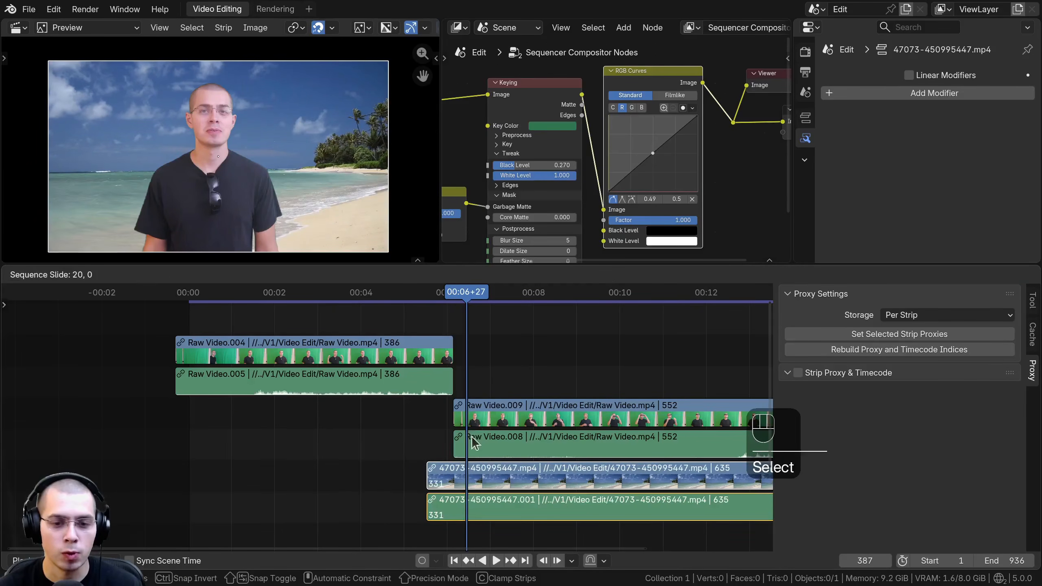
Step: Overlap the clips by extending the end of Raw Video.004 to 417 frames and the start of Raw Video.009 to 571 frames
{"action": "scroll", "coordinate": [457, 354], "scroll_direction": "up", "scroll_amount": 2}
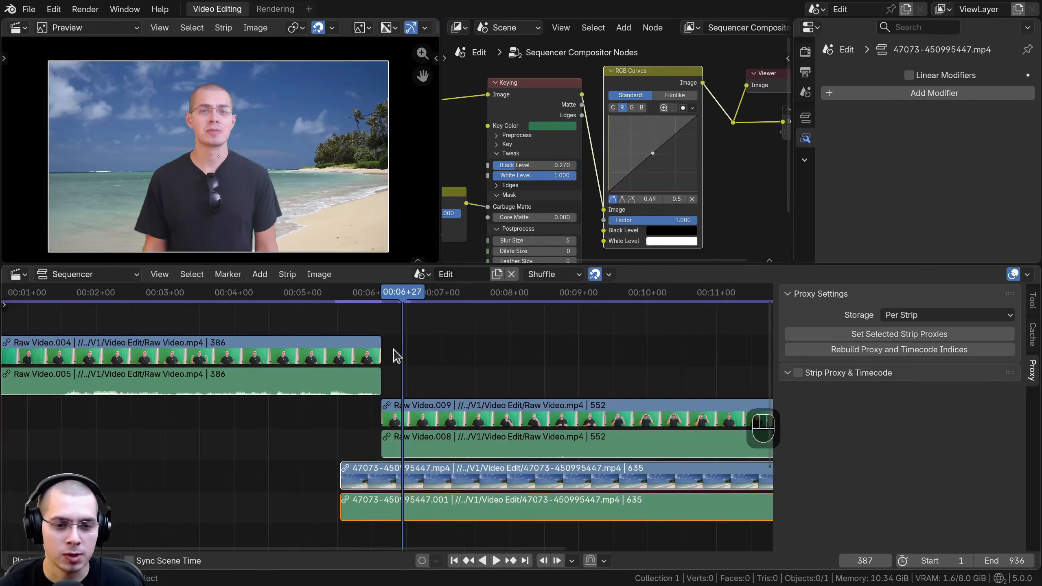
{"action": "scroll", "coordinate": [373, 357], "scroll_direction": "up", "scroll_amount": 2}
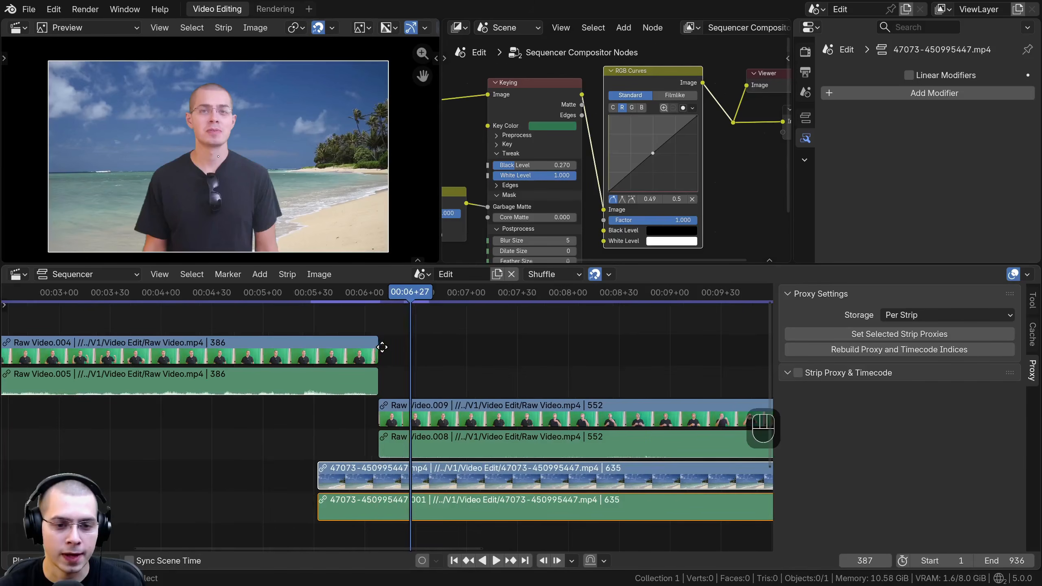
{"action": "left_click_drag", "start_coordinate": [381, 348], "coordinate": [430, 348]}
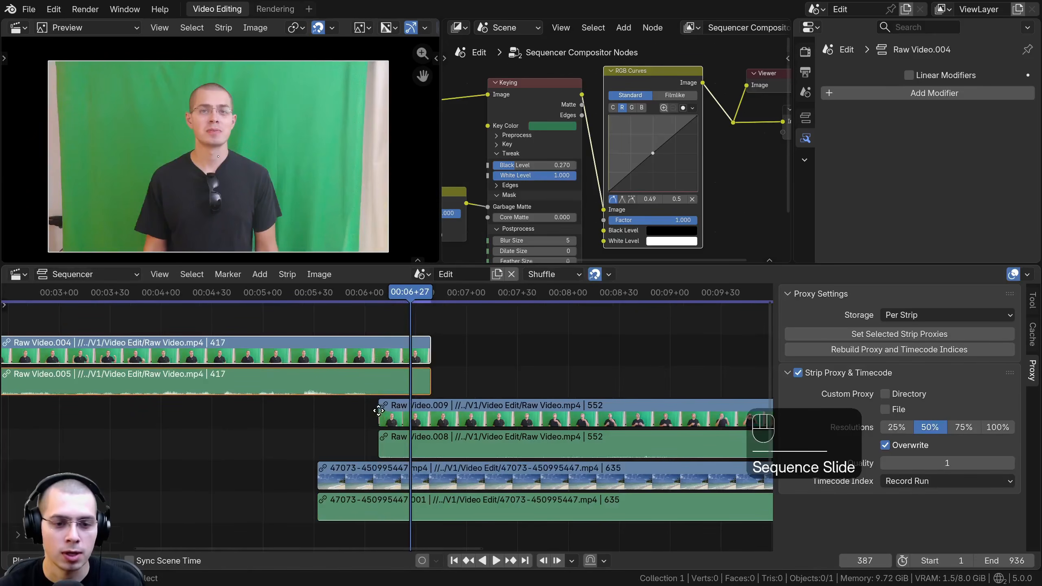
{"action": "left_click_drag", "start_coordinate": [379, 406], "coordinate": [347, 407]}
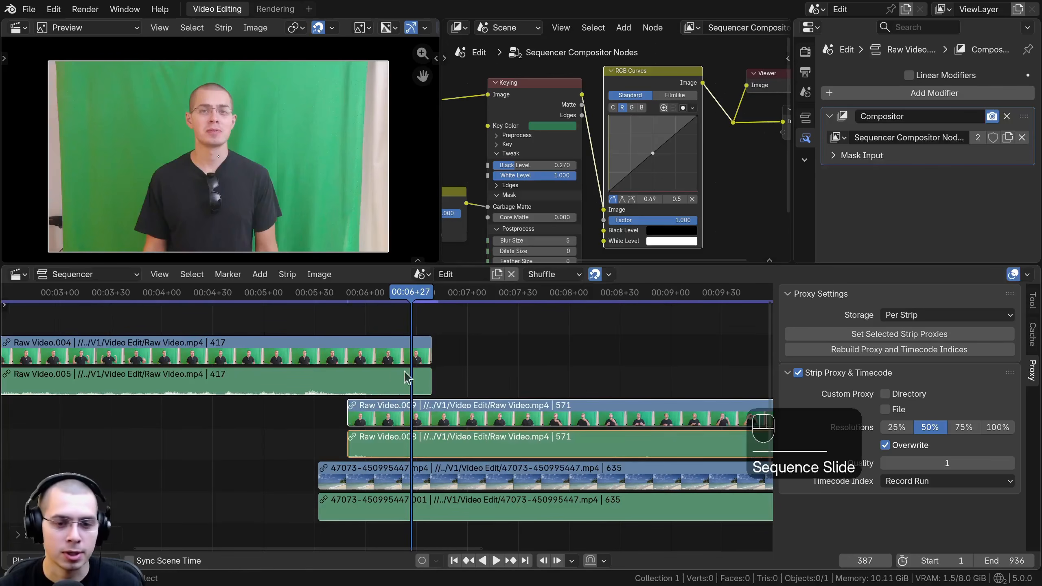
Step: Add a Wipe transition between the overlapping Raw Video.004 and Raw Video.009 strips
{"action": "left_click", "coordinate": [367, 344]}
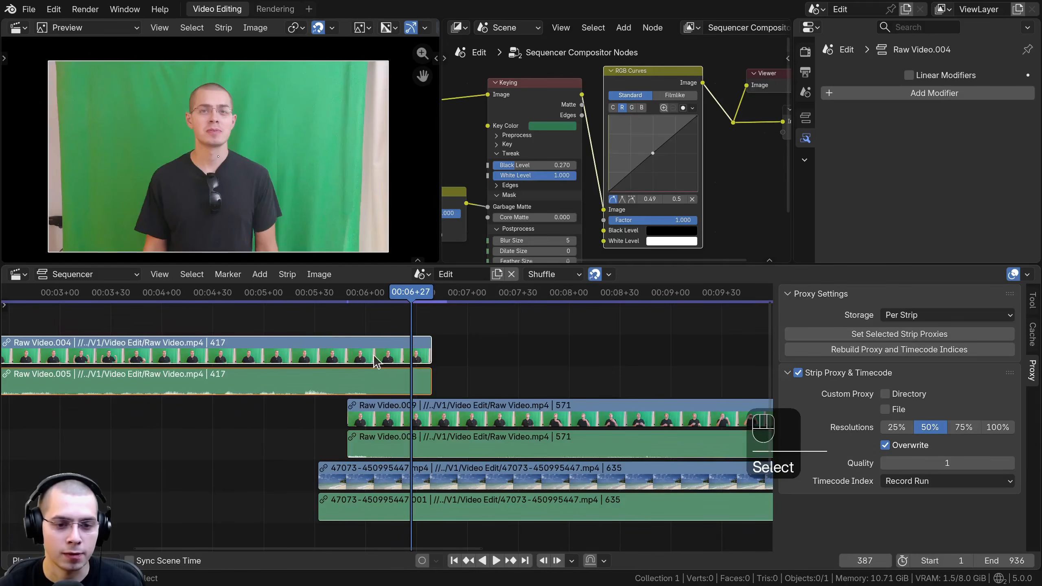
{"action": "left_click", "coordinate": [416, 417], "text": "shift"}
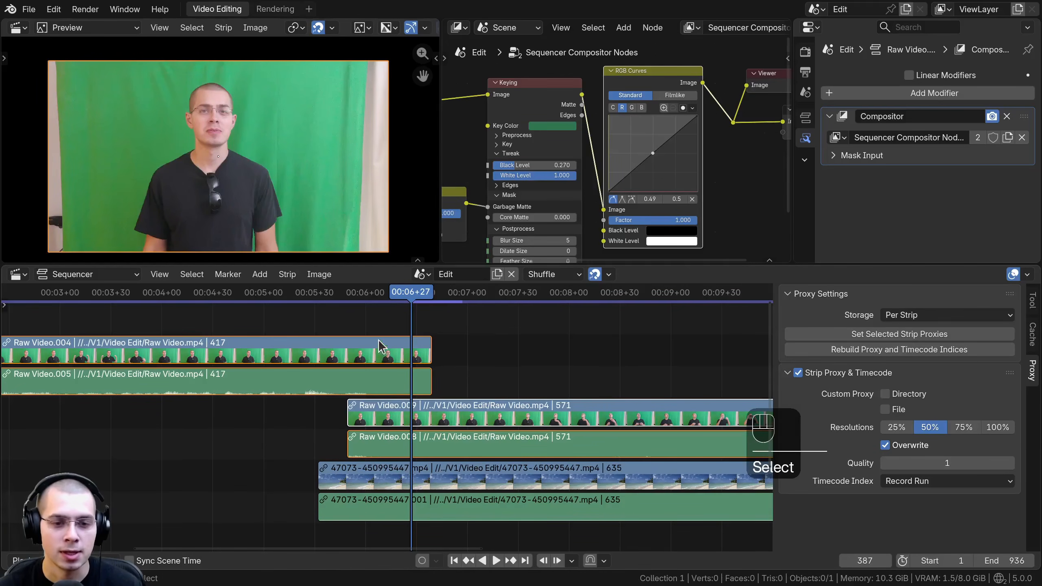
{"action": "left_click", "coordinate": [387, 358]}
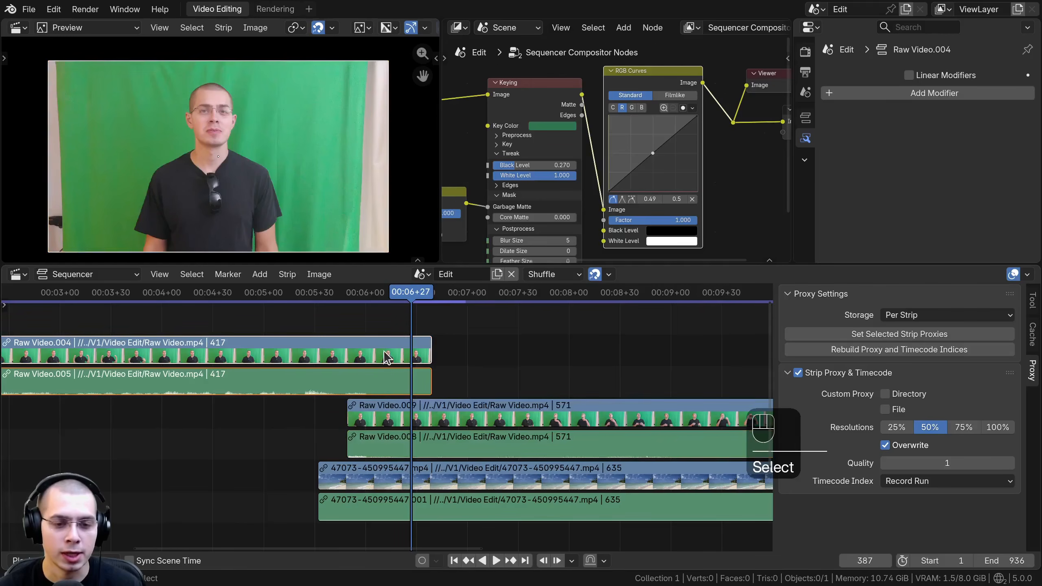
{"action": "left_click", "coordinate": [415, 418], "text": "shift"}
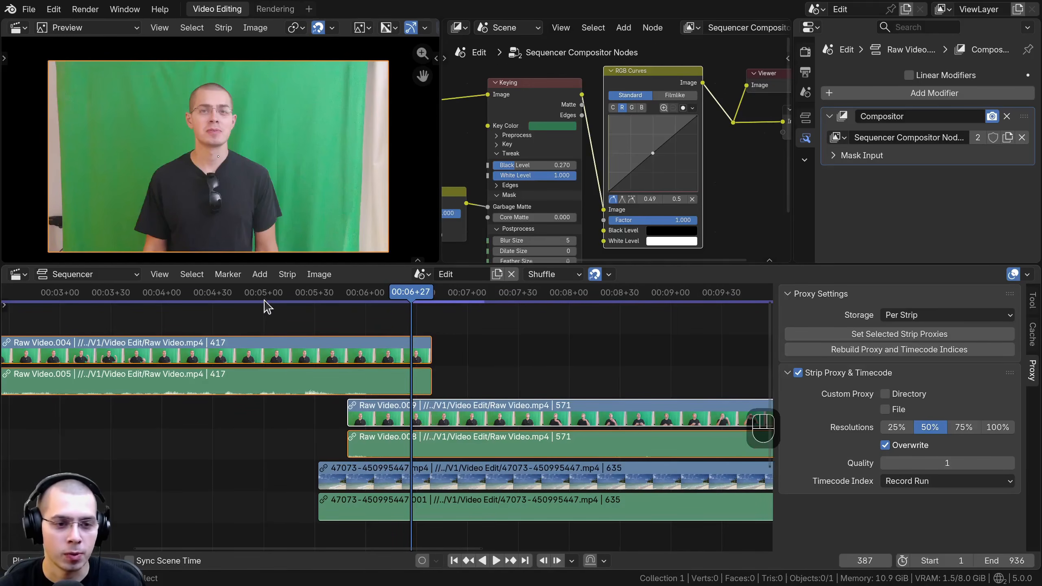
{"action": "left_click", "coordinate": [260, 275]}
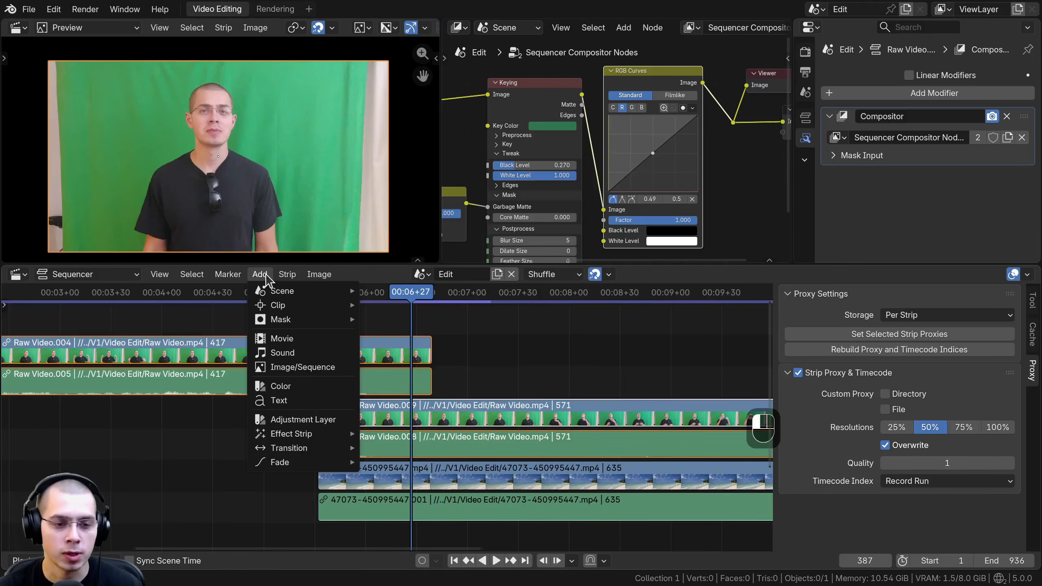
{"action": "mouse_move", "coordinate": [302, 448]}
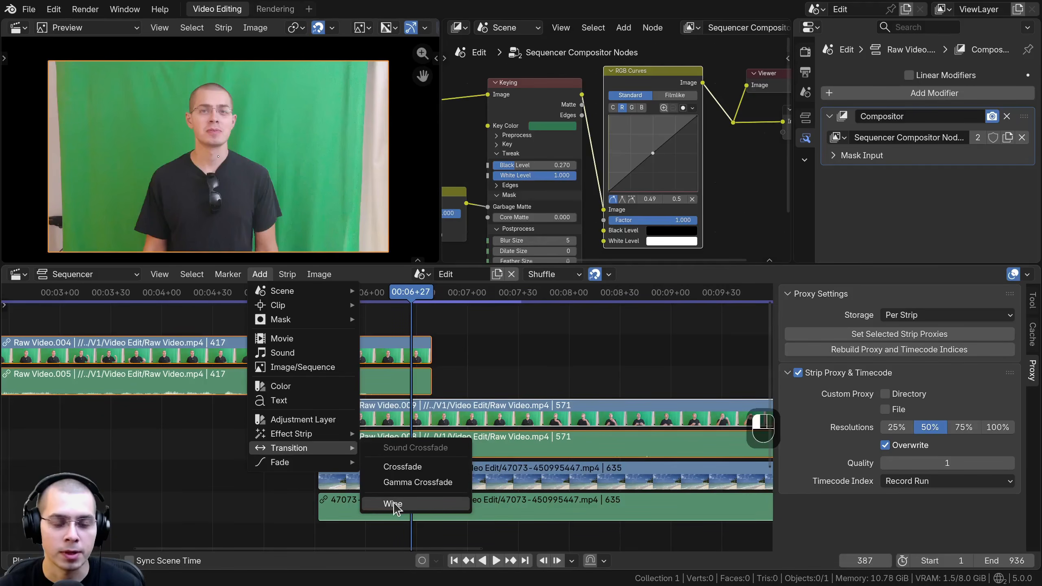
{"action": "left_click", "coordinate": [394, 505]}
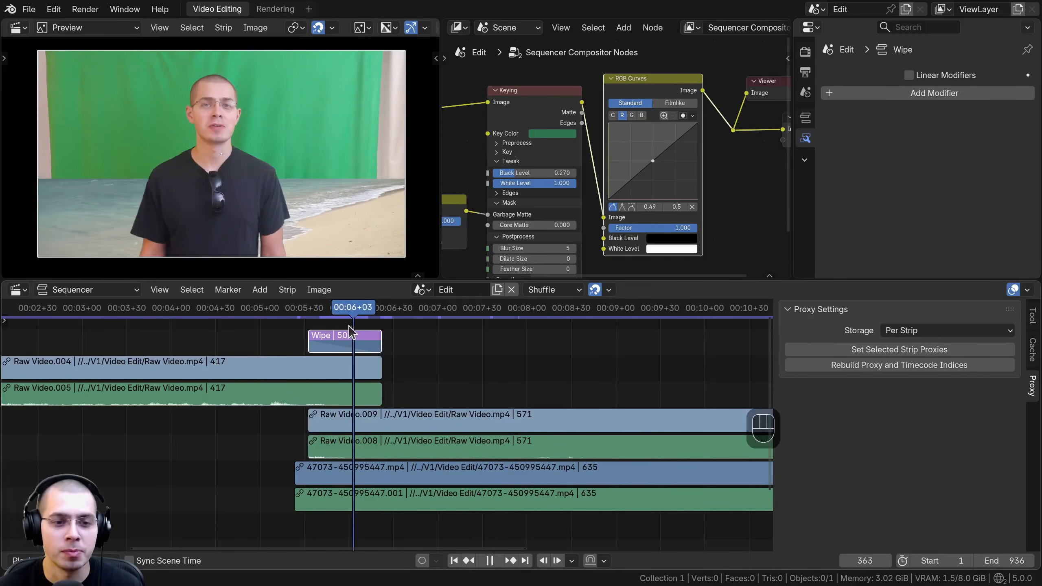
Step: Set the Wipe strip's angle to -42.6° and its blur width to 0.211
{"action": "left_click", "coordinate": [371, 344]}
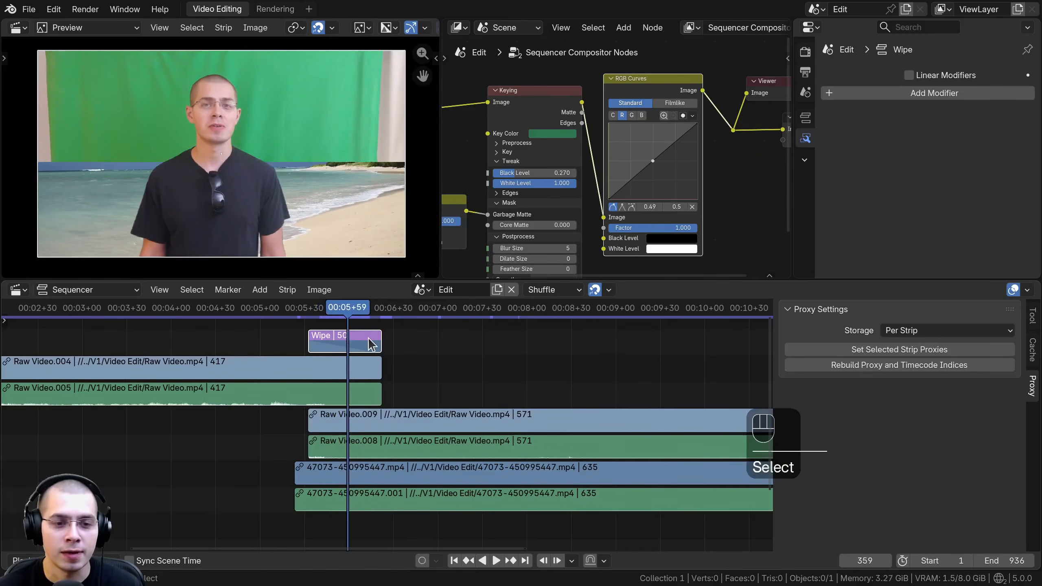
{"action": "left_click", "coordinate": [806, 119]}
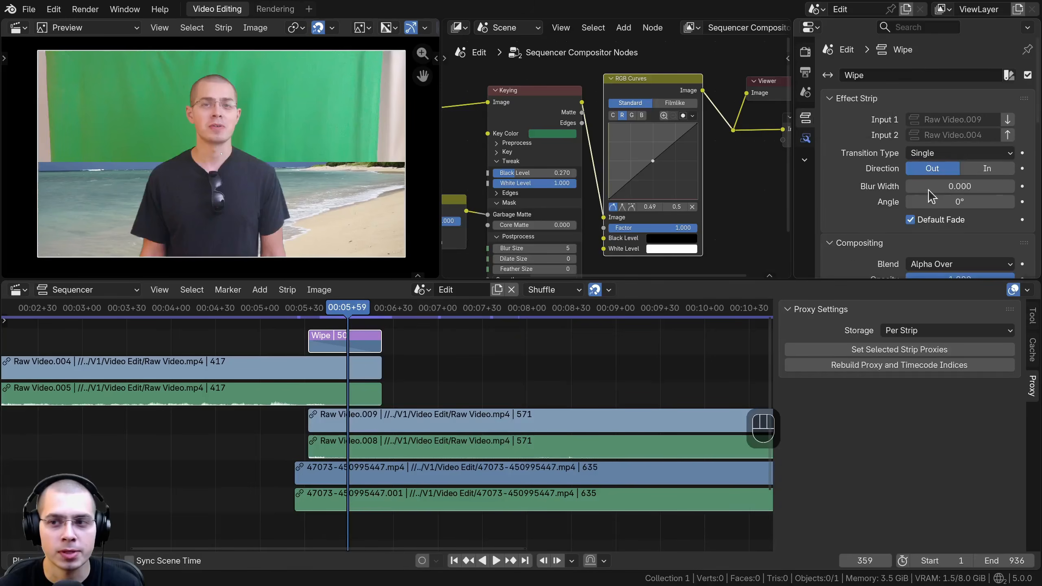
{"action": "scroll", "coordinate": [928, 189], "scroll_direction": "down", "scroll_amount": 3}
{"action": "left_click_drag", "start_coordinate": [959, 144], "coordinate": [1026, 172]}
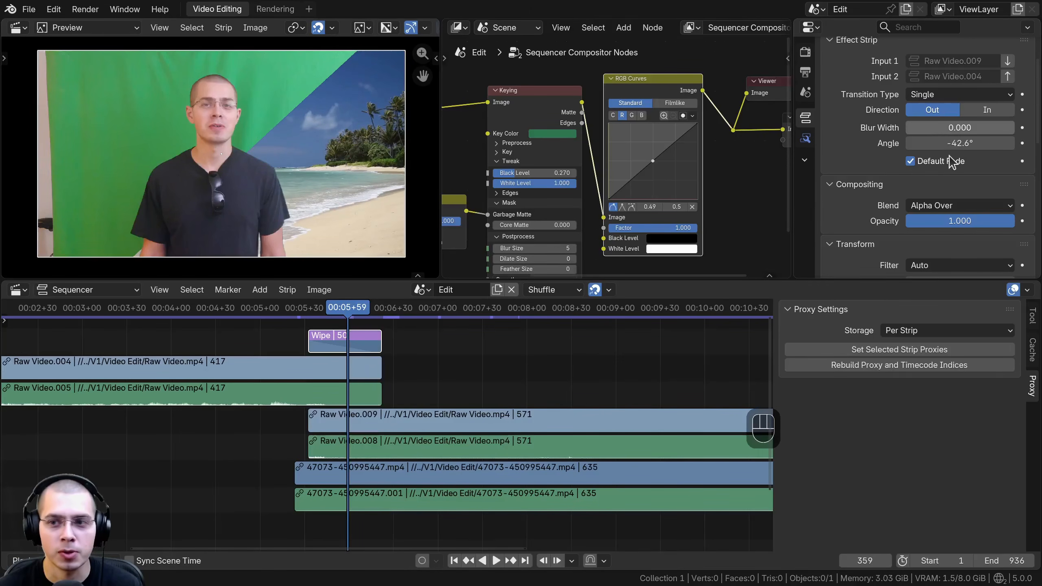
{"action": "left_click_drag", "start_coordinate": [952, 127], "coordinate": [1006, 128]}
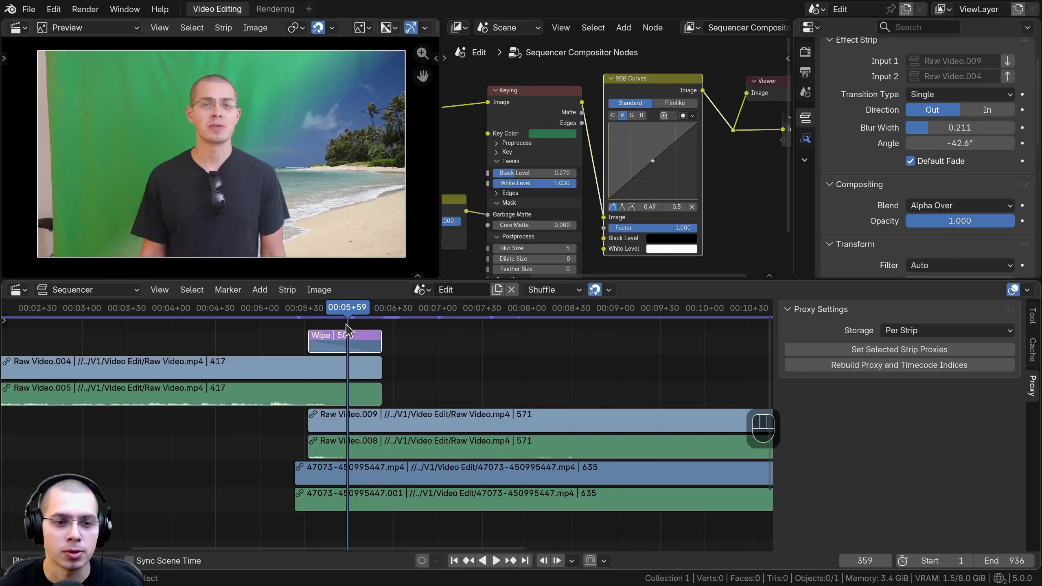
Step: Play the blurred diagonal wipe and maximize the video preview
{"action": "key", "text": "space"}
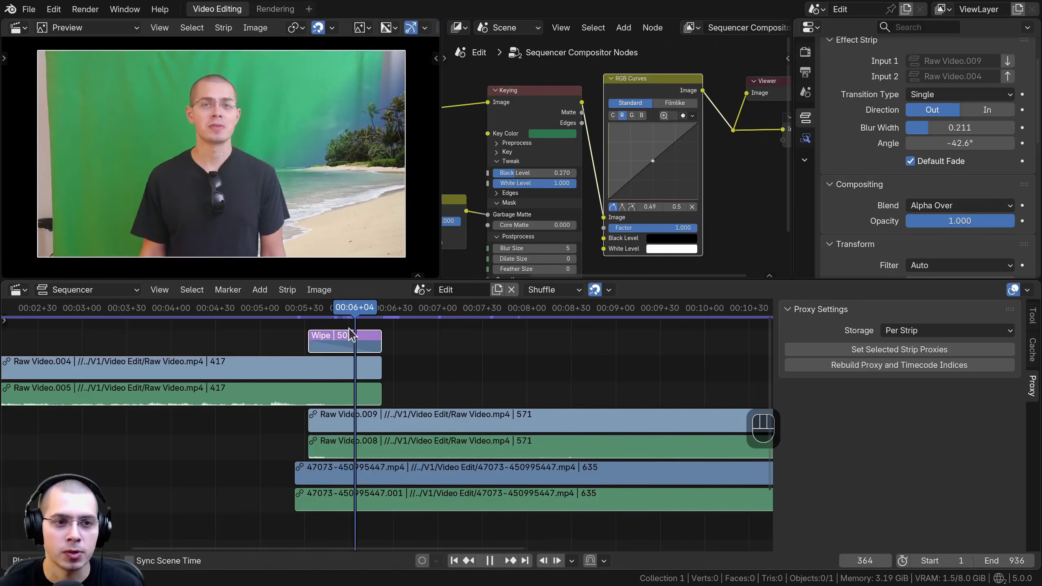
{"action": "key", "text": "ctrl+space"}
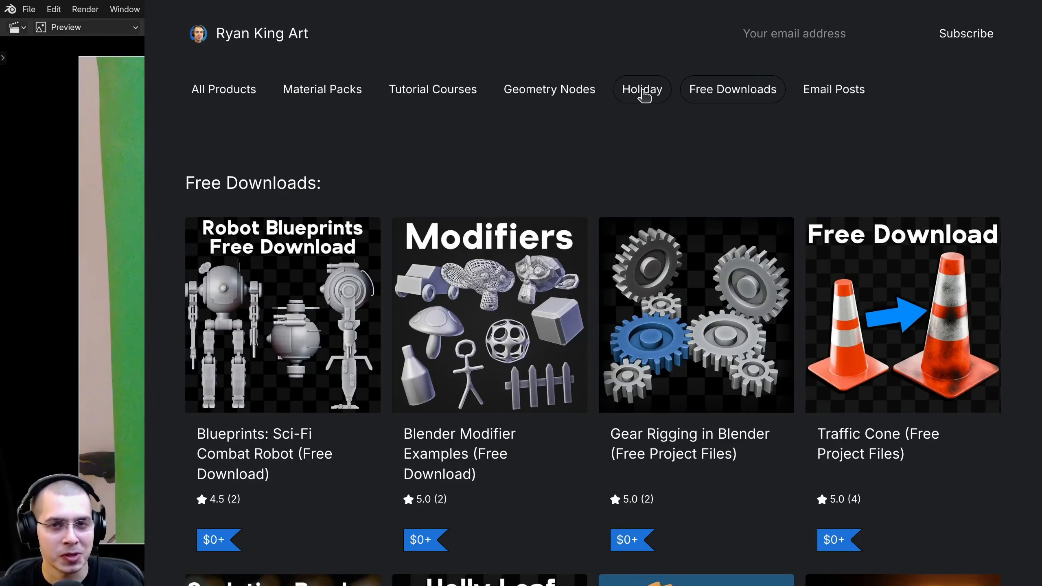
Step: Switch to the Gumroad store in the browser and look through its holiday, geometry nodes, tutorial course, material pack and all-products pages
{"action": "left_click", "coordinate": [632, 91]}
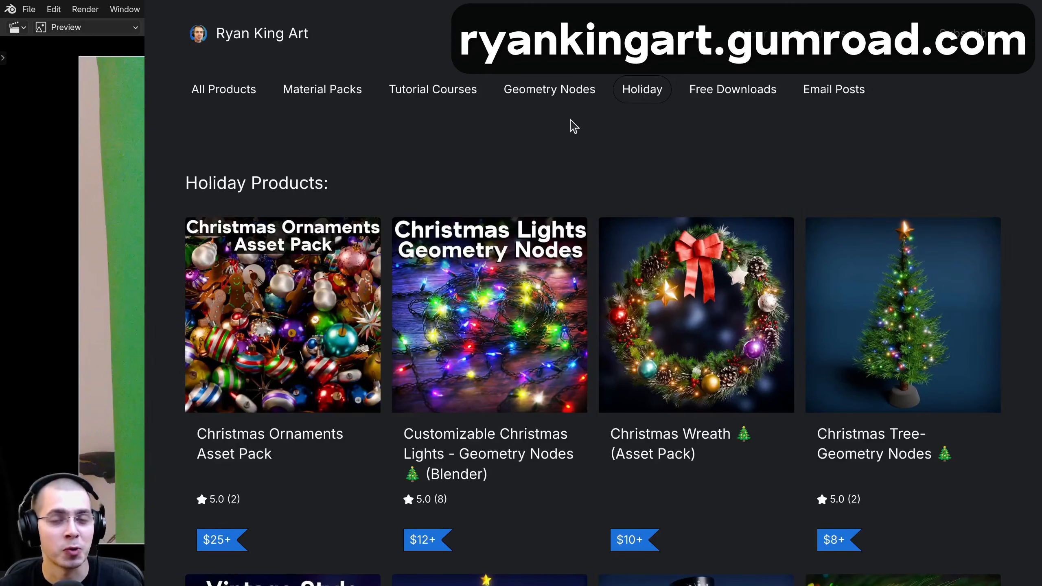
{"action": "left_click", "coordinate": [545, 92]}
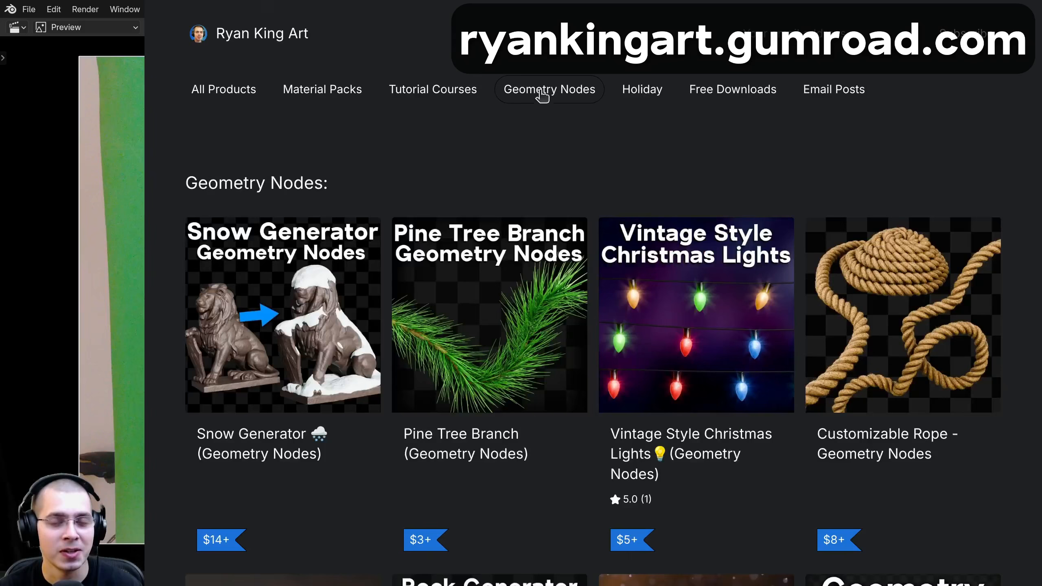
{"action": "left_click", "coordinate": [434, 94]}
{"action": "left_click", "coordinate": [313, 93]}
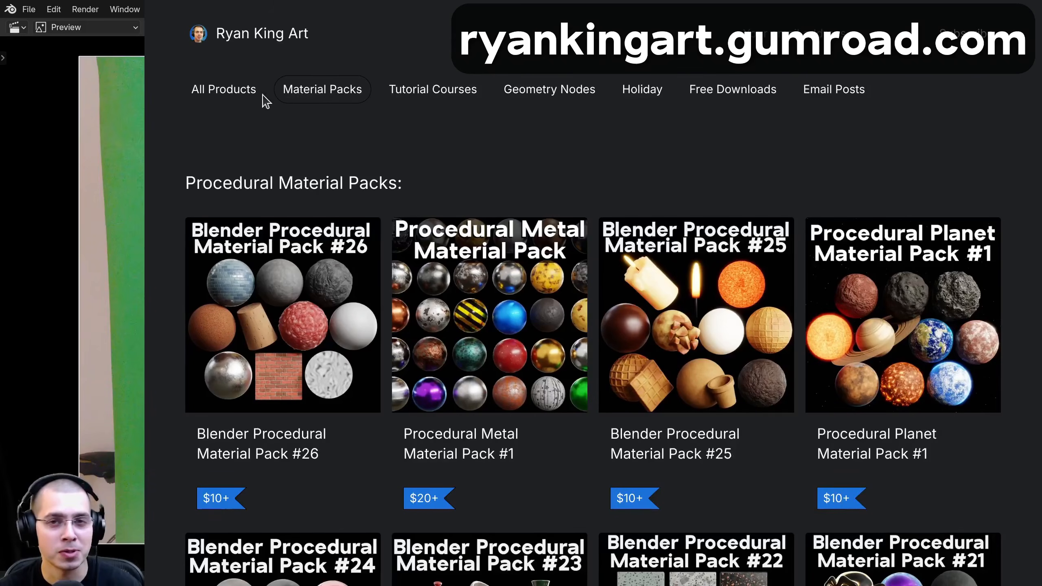
{"action": "left_click", "coordinate": [228, 93]}
{"action": "scroll", "coordinate": [227, 93], "scroll_direction": "down", "scroll_amount": 3}
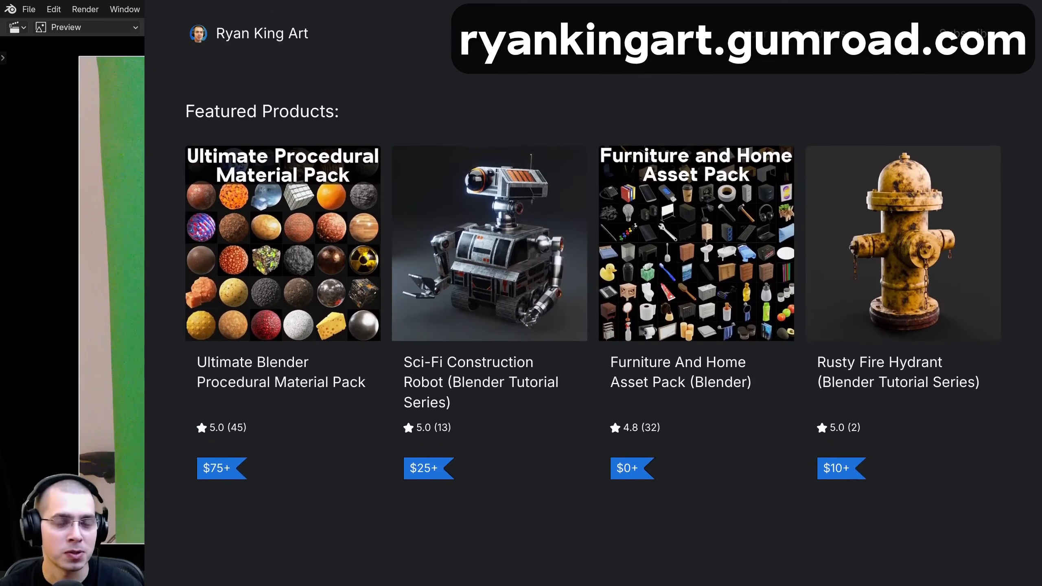